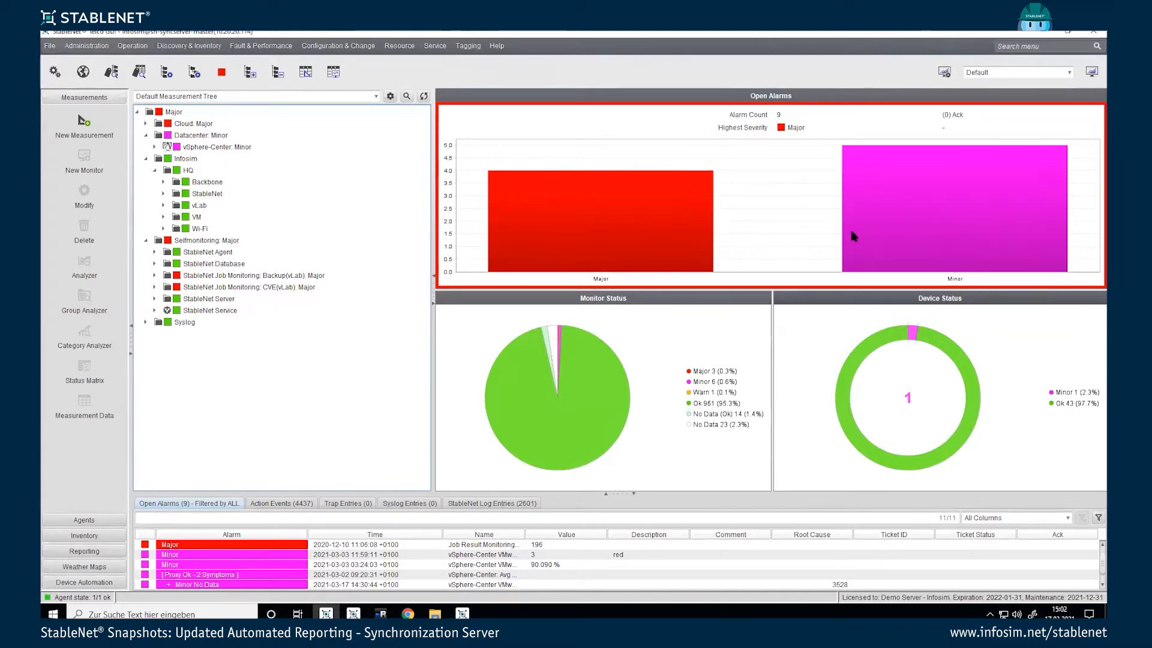
Step: Switch the dashboard to StableNet Health, then bring the mRemoteNG Master System terminal forward
{"action": "left_click", "coordinate": [986, 72]}
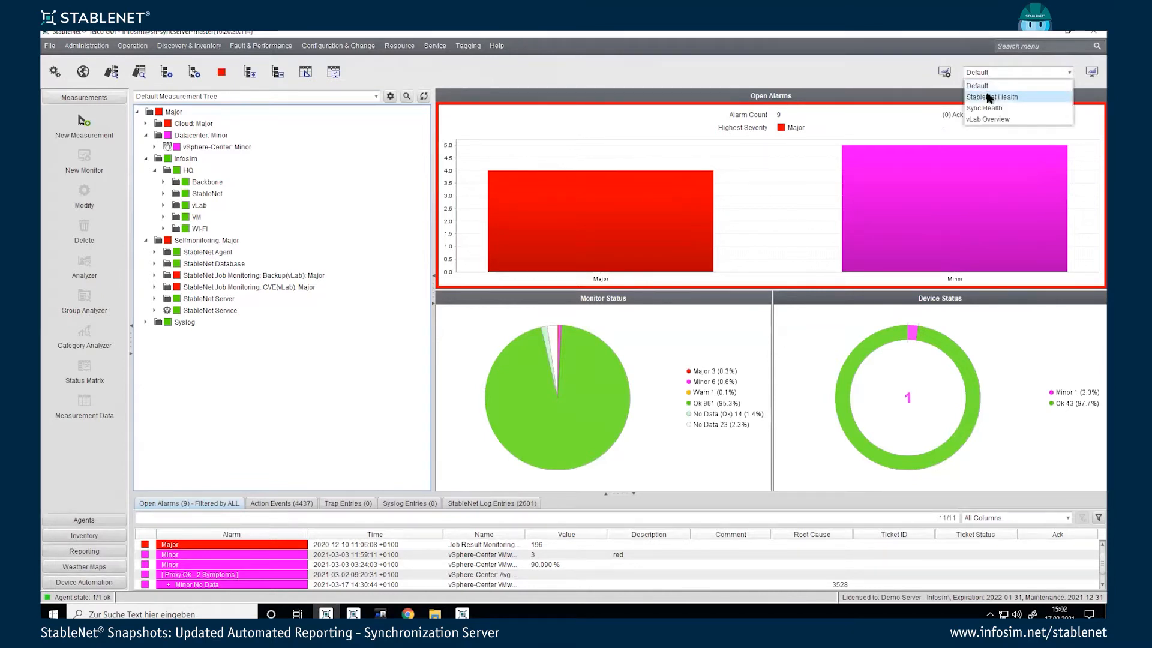
{"action": "left_click", "coordinate": [989, 97]}
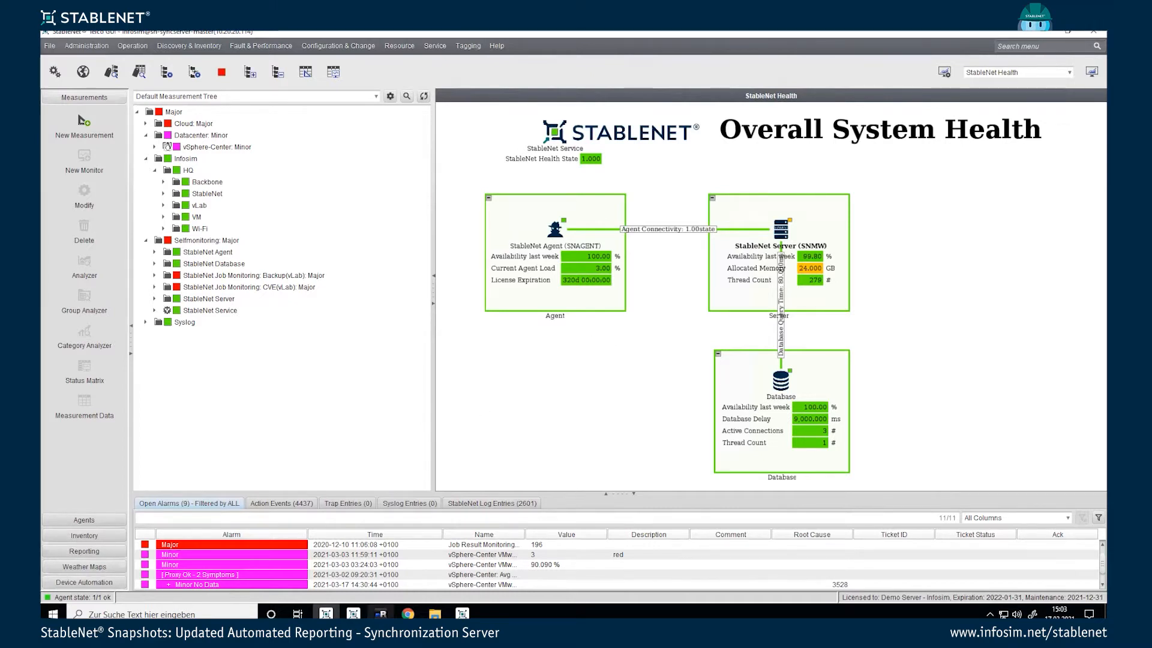
{"action": "mouse_move", "coordinate": [381, 613]}
{"action": "left_click", "coordinate": [381, 558]}
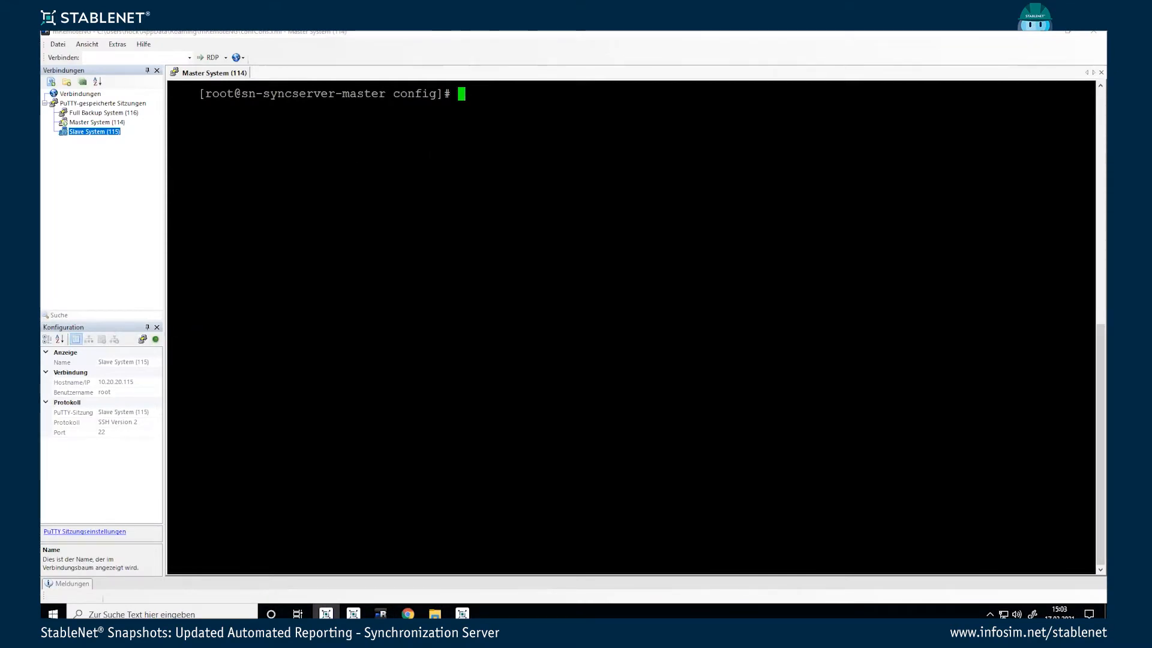
Step: Check the working directory with pwd and open syncconfig_full_backup.properties in vim
{"action": "type", "text": "pwd"}
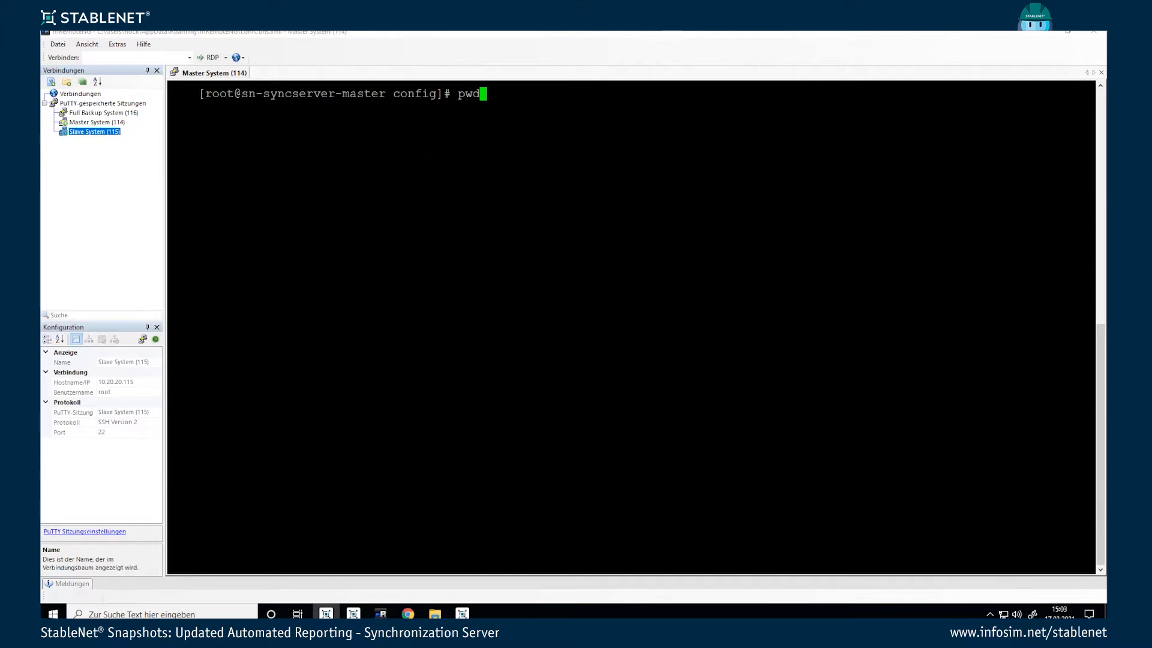
{"action": "key", "text": "Return"}
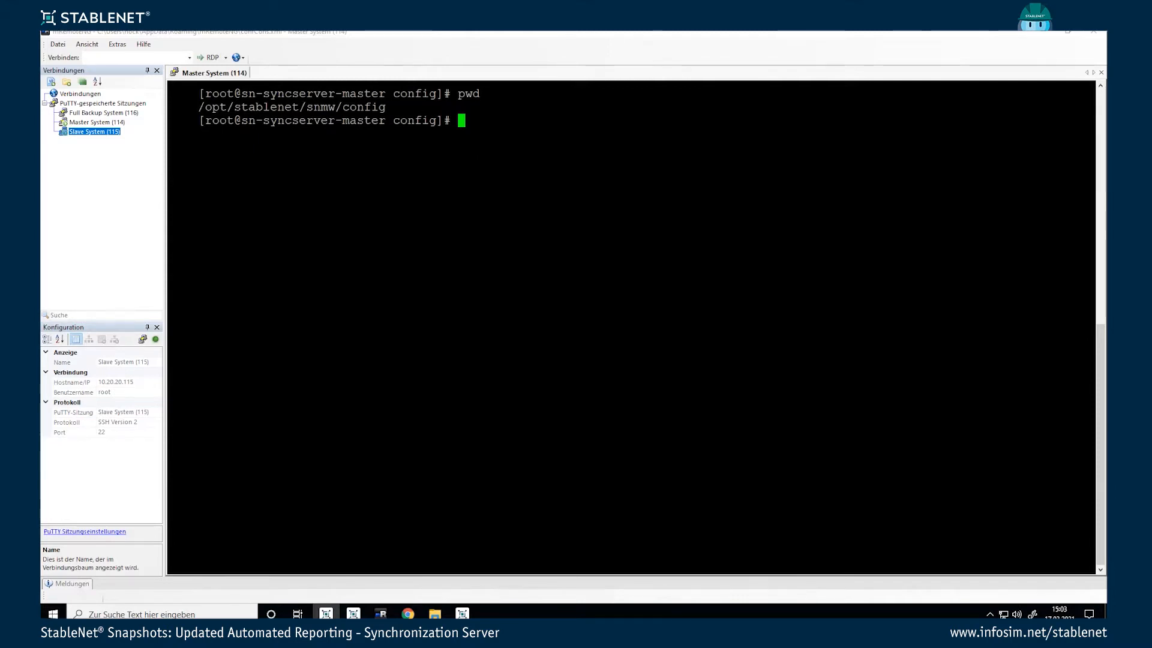
{"action": "type", "text": "vim "}
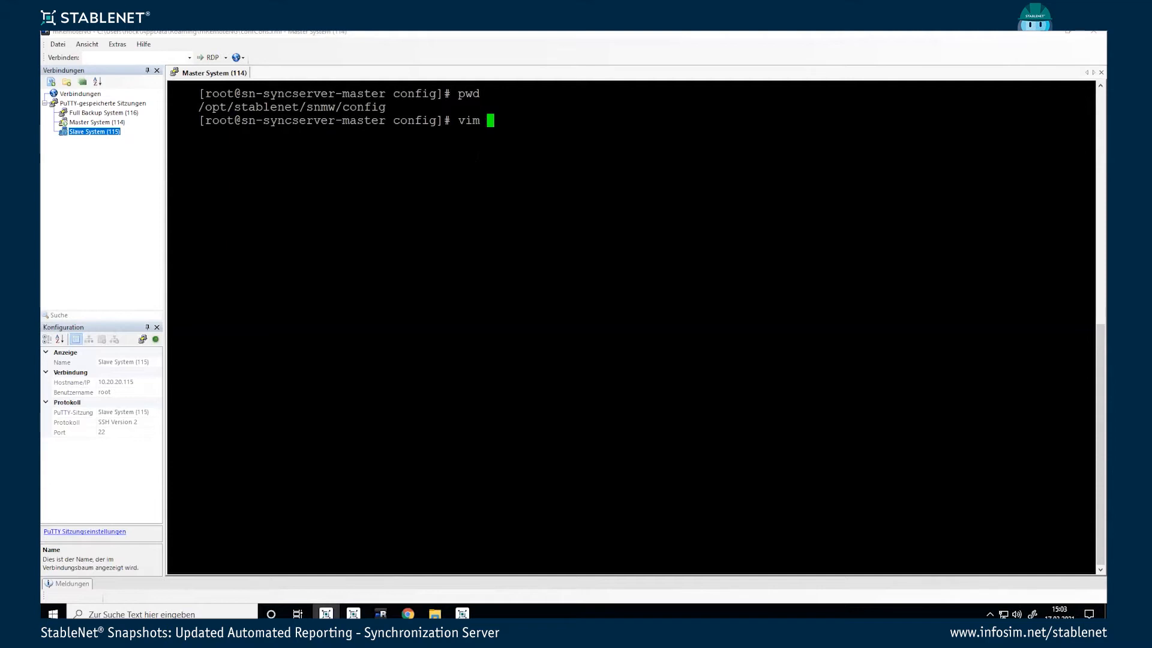
{"action": "type", "text": "sync"}
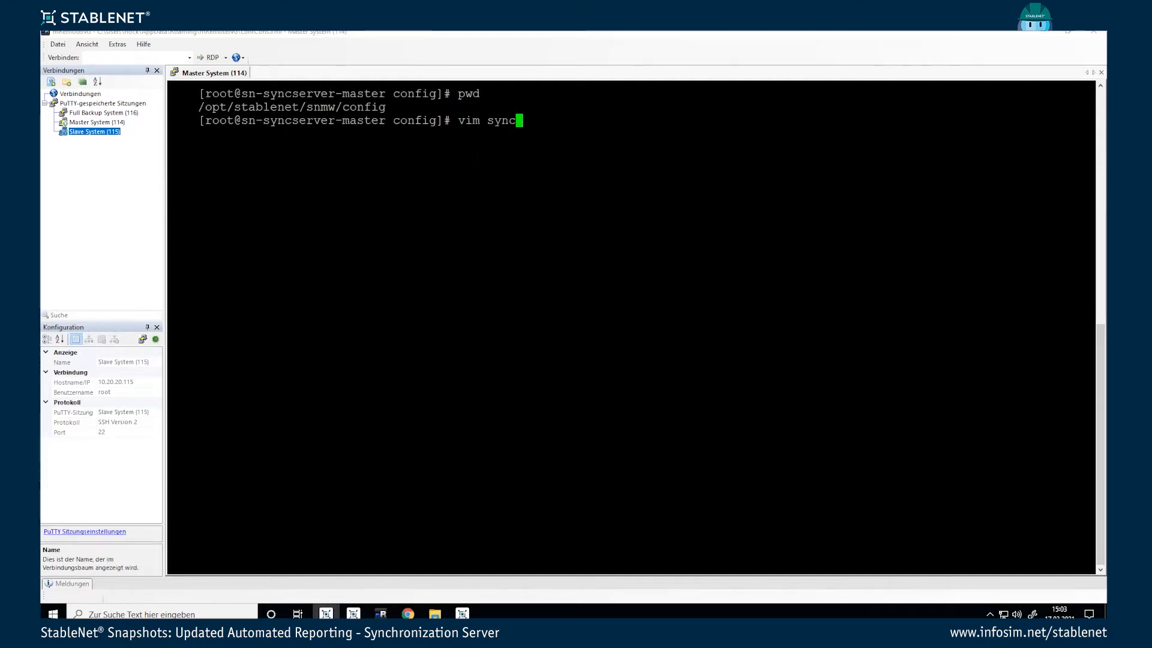
{"action": "key", "text": "Tab"}
{"action": "type", "text": "_"}
{"action": "key", "text": "Tab"}
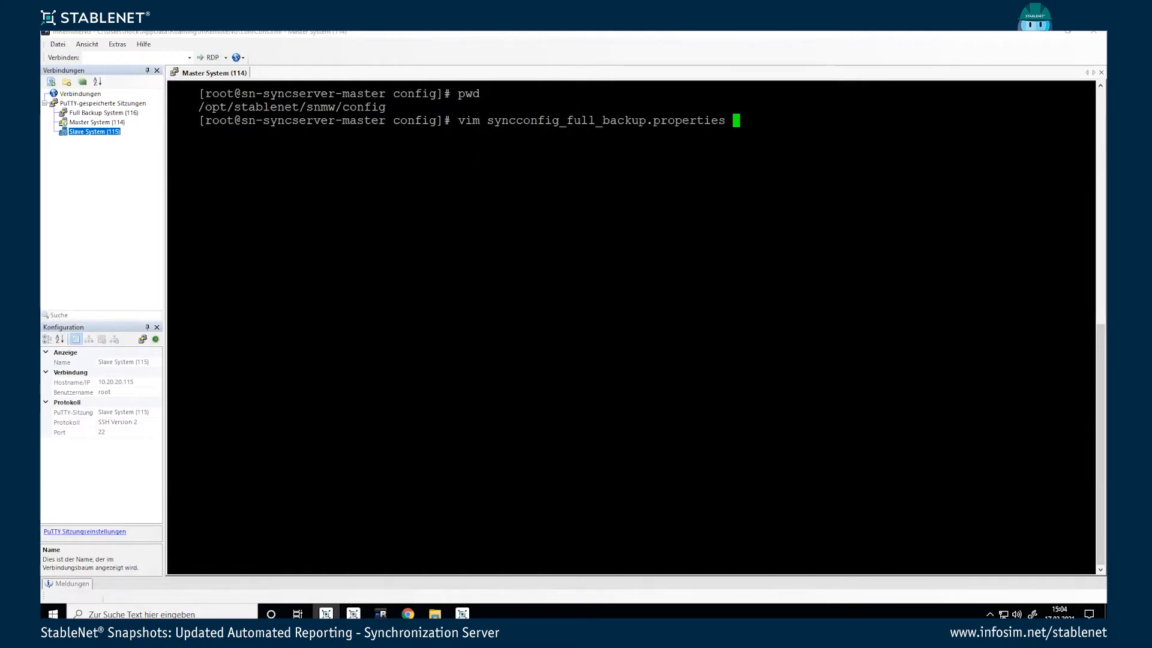
{"action": "key", "text": "Return"}
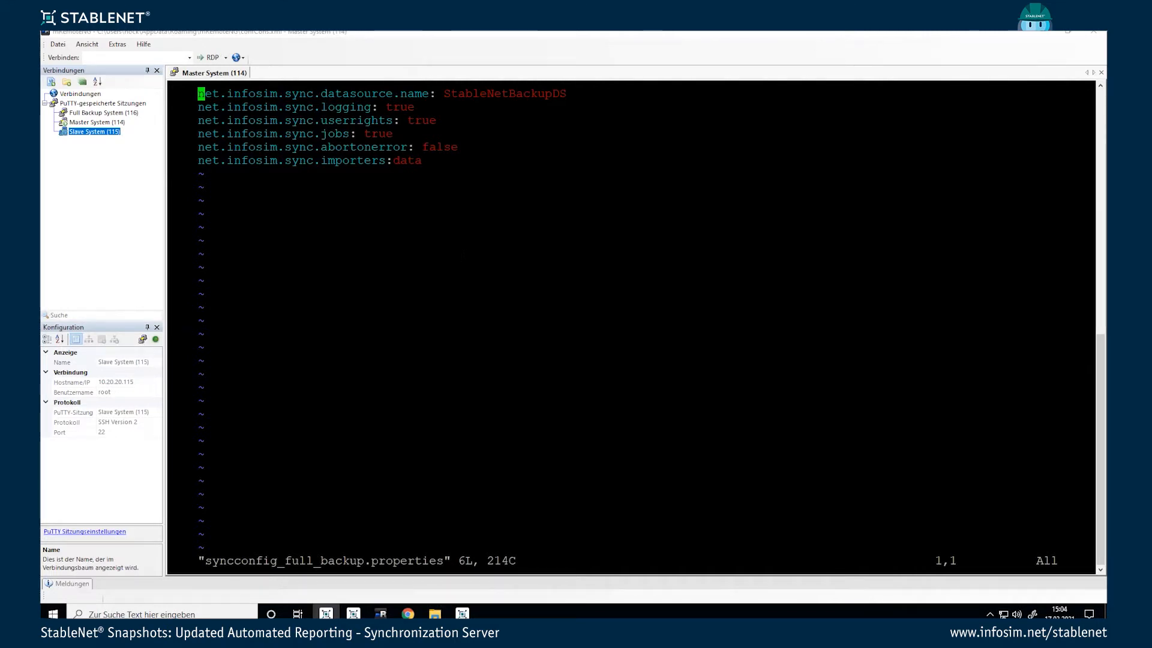
Step: Quit vim and open deploy/sync-backup-ds.xml in vim
{"action": "type", "text": ":q"}
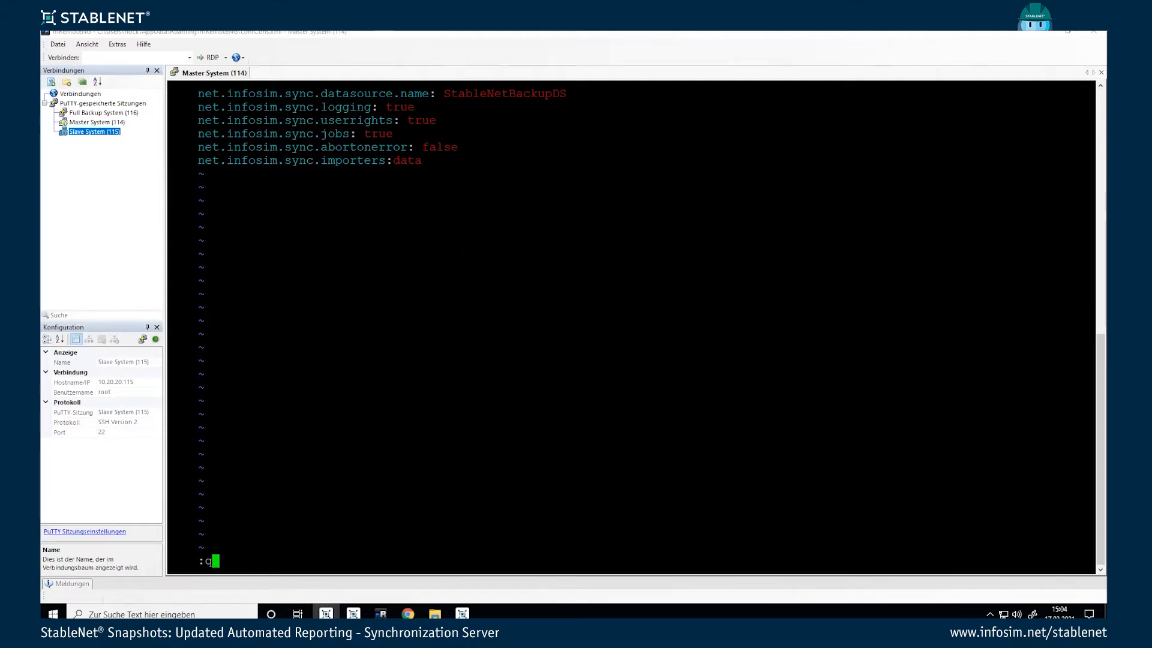
{"action": "key", "text": "Return"}
{"action": "type", "text": "vim deploy/"}
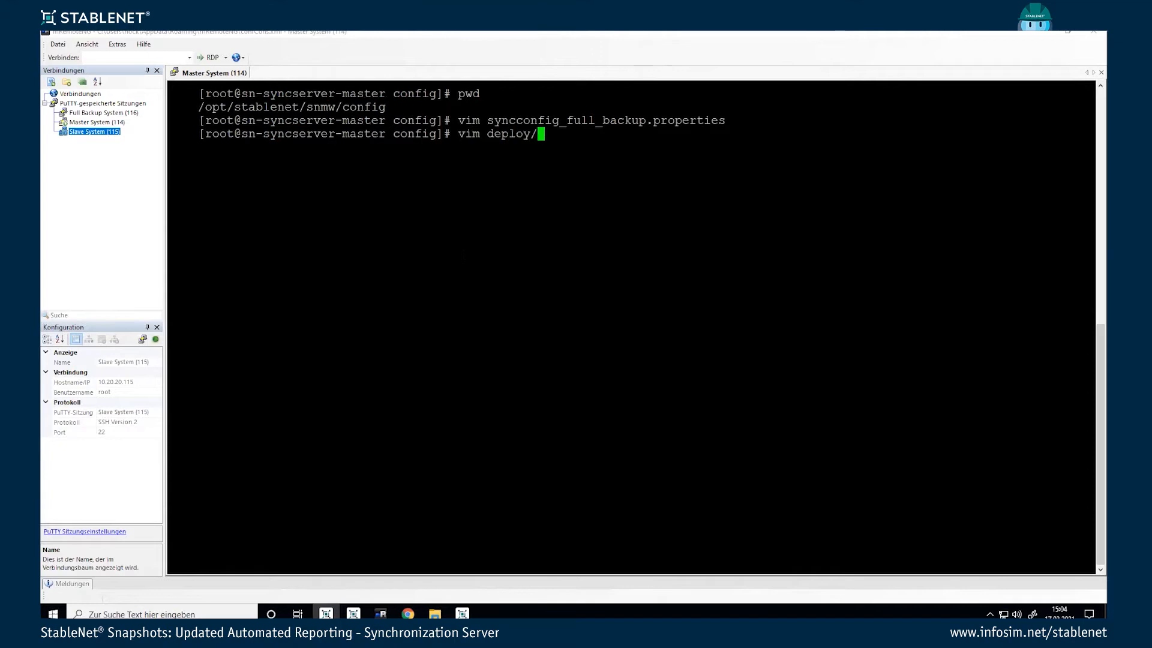
{"action": "type", "text": "sync-b"}
{"action": "key", "text": "Tab"}
{"action": "key", "text": "Return"}
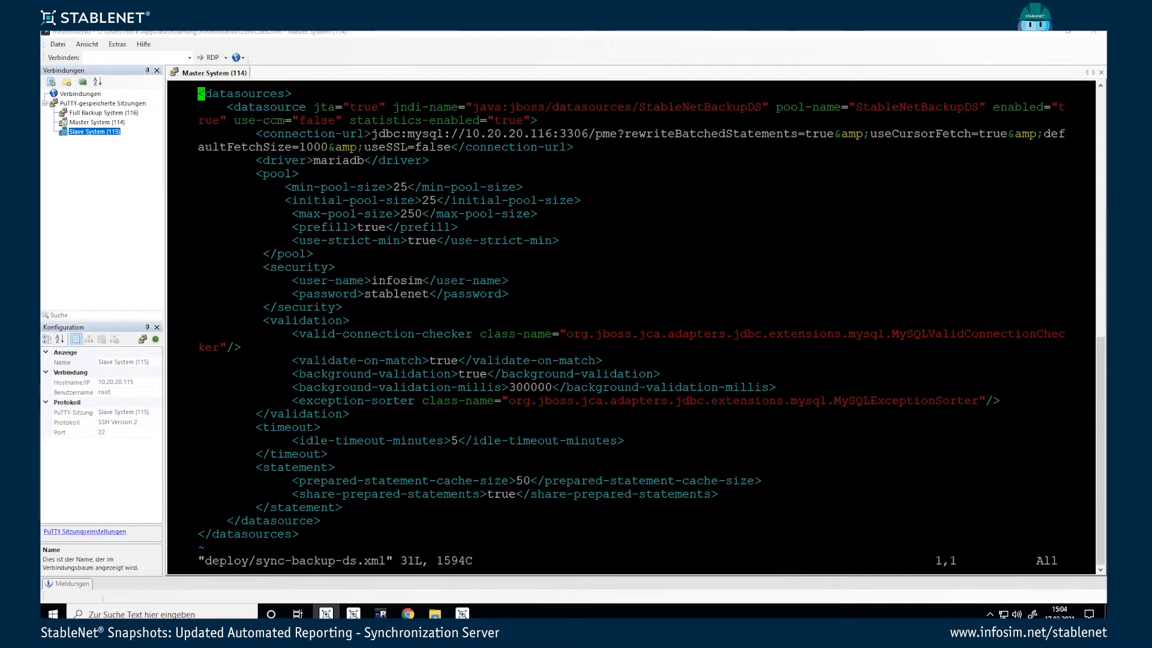
Step: Check the StableNetBackupDS name and database address 10.20.20.116, then quit vim
{"action": "key", "text": "Down"}
{"action": "key", "text": "Right"}
{"action": "key", "text": "Right"}
{"action": "key", "text": "Right"}
{"action": "key", "text": "Right"}
{"action": "key", "text": "Right"}
{"action": "key", "text": "Right"}
{"action": "key", "text": "Right"}
{"action": "key", "text": "Right"}
{"action": "key", "text": "Right"}
{"action": "key", "text": "Right"}
{"action": "key", "text": "Right"}
{"action": "key", "text": "Right"}
{"action": "key", "text": "Right"}
{"action": "key", "text": "Right"}
{"action": "key", "text": "Right"}
{"action": "key", "text": "Right"}
{"action": "key", "text": "Right"}
{"action": "key", "text": "Right"}
{"action": "key", "text": "Right"}
{"action": "key", "text": "Right"}
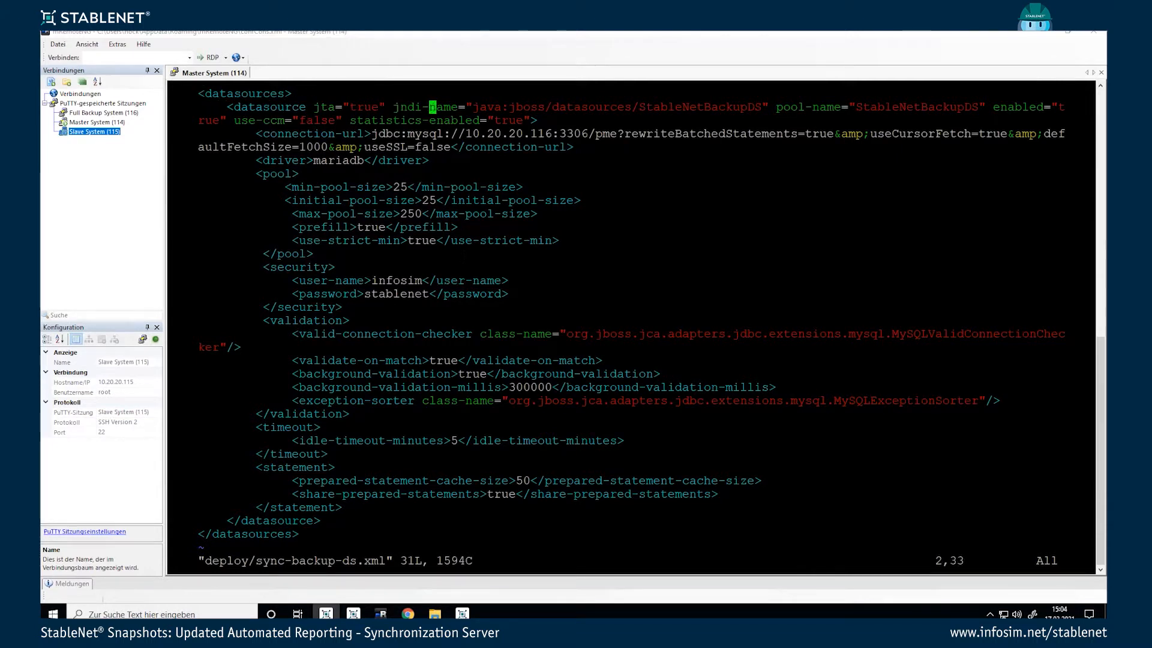
{"action": "key", "text": "Right"}
{"action": "key", "text": "Right"}
{"action": "key", "text": "Right"}
{"action": "key", "text": "Right"}
{"action": "key", "text": "Right"}
{"action": "key", "text": "Right"}
{"action": "key", "text": "Right"}
{"action": "key", "text": "Right"}
{"action": "key", "text": "Right"}
{"action": "key", "text": "Right"}
{"action": "key", "text": "Right"}
{"action": "key", "text": "Right"}
{"action": "key", "text": "Right"}
{"action": "key", "text": "Right"}
{"action": "key", "text": "Right"}
{"action": "key", "text": "Right"}
{"action": "key", "text": "Right"}
{"action": "key", "text": "Right"}
{"action": "key", "text": "Right"}
{"action": "key", "text": "Right"}
{"action": "key", "text": "Right"}
{"action": "key", "text": "Right"}
{"action": "key", "text": "Right"}
{"action": "key", "text": "Right"}
{"action": "key", "text": "Right"}
{"action": "key", "text": "Left"}
{"action": "key", "text": "Left"}
{"action": "key", "text": "Left"}
{"action": "key", "text": "Left"}
{"action": "key", "text": "Right"}
{"action": "key", "text": "Right"}
{"action": "key", "text": "Right"}
{"action": "key", "text": "Right"}
{"action": "key", "text": "Right"}
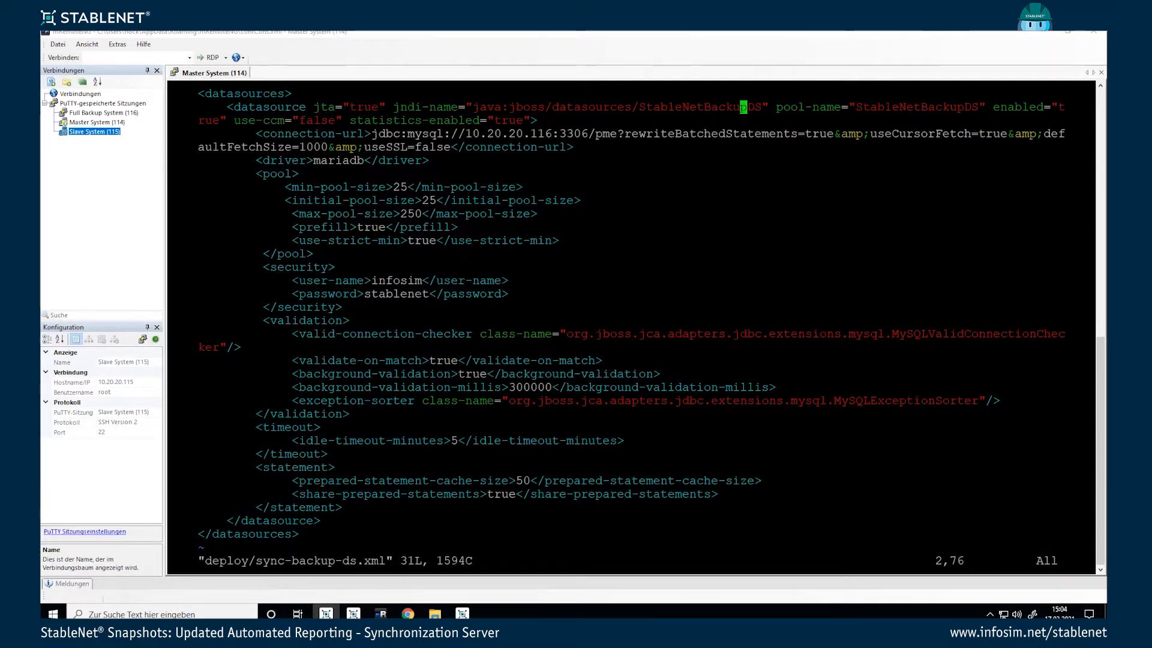
{"action": "key", "text": "Down"}
{"action": "key", "text": "Down"}
{"action": "key", "text": "Left"}
{"action": "key", "text": "Up"}
{"action": "key", "text": "Right"}
{"action": "key", "text": "Right"}
{"action": "key", "text": "Right"}
{"action": "key", "text": "Right"}
{"action": "key", "text": "Right"}
{"action": "key", "text": "Right"}
{"action": "key", "text": "Right"}
{"action": "key", "text": "Right"}
{"action": "key", "text": "Right"}
{"action": "key", "text": "Right"}
{"action": "key", "text": "Right"}
{"action": "key", "text": "Right"}
{"action": "key", "text": "Right"}
{"action": "key", "text": "Right"}
{"action": "key", "text": "Right"}
{"action": "key", "text": "Right"}
{"action": "key", "text": "Right"}
{"action": "key", "text": "Right"}
{"action": "key", "text": "Right"}
{"action": "key", "text": "Right"}
{"action": "key", "text": "Right"}
{"action": "key", "text": "Left"}
{"action": "key", "text": "Left"}
{"action": "key", "text": "Left"}
{"action": "key", "text": "Left"}
{"action": "key", "text": "Left"}
{"action": "key", "text": "Left"}
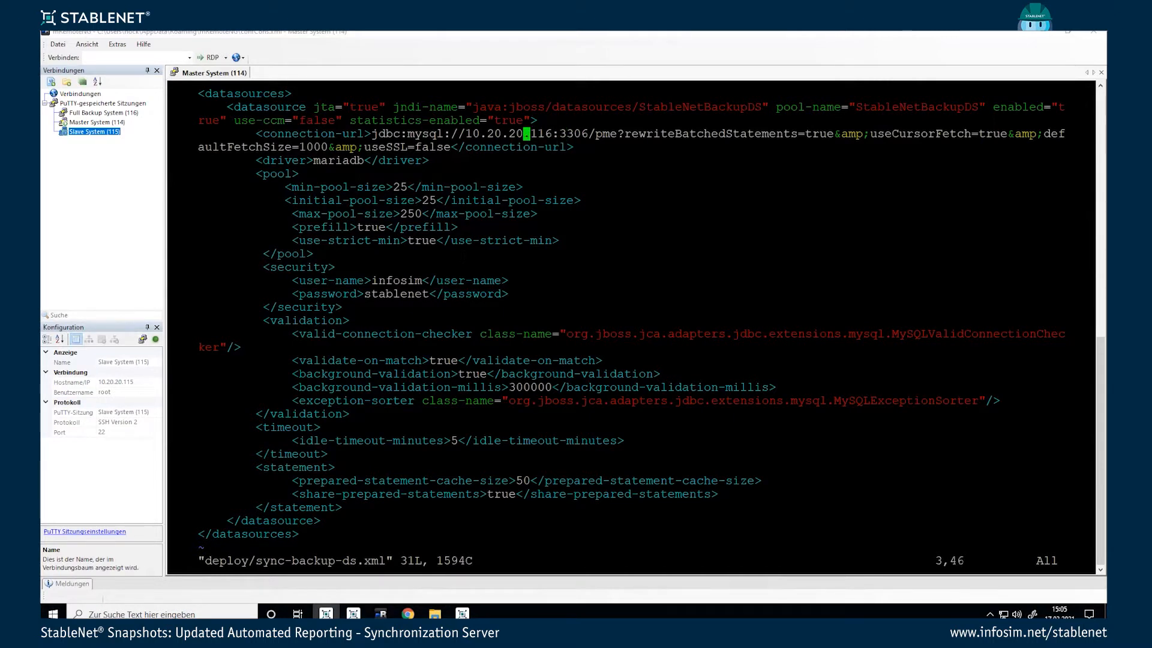
{"action": "type", "text": ":q"}
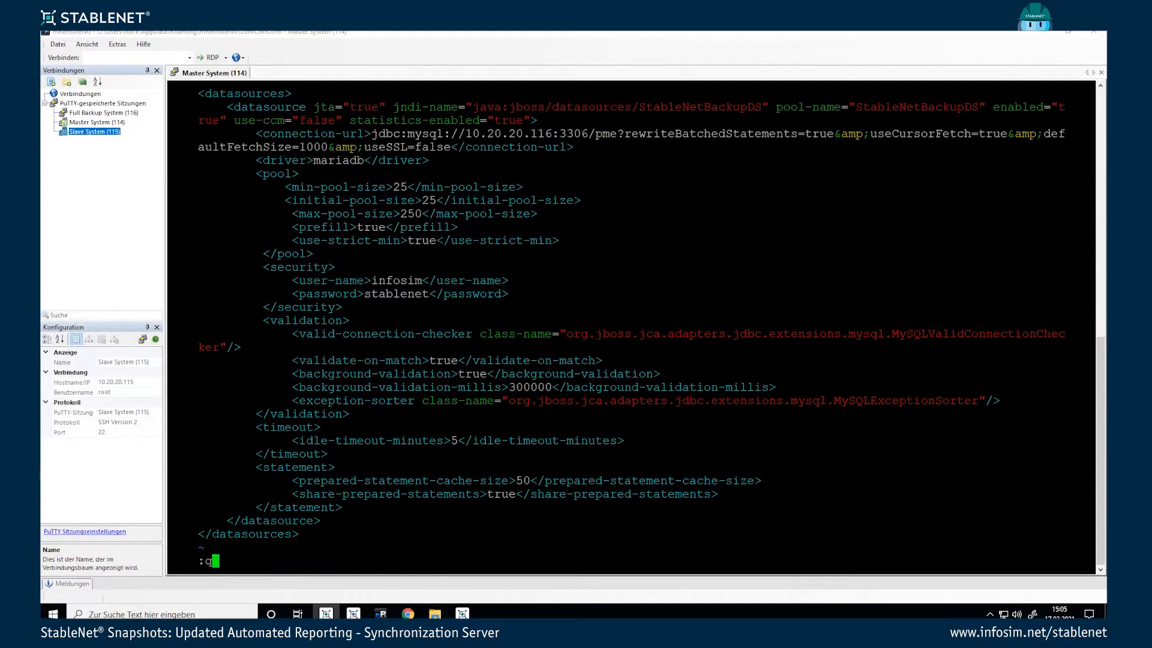
{"action": "key", "text": "Return"}
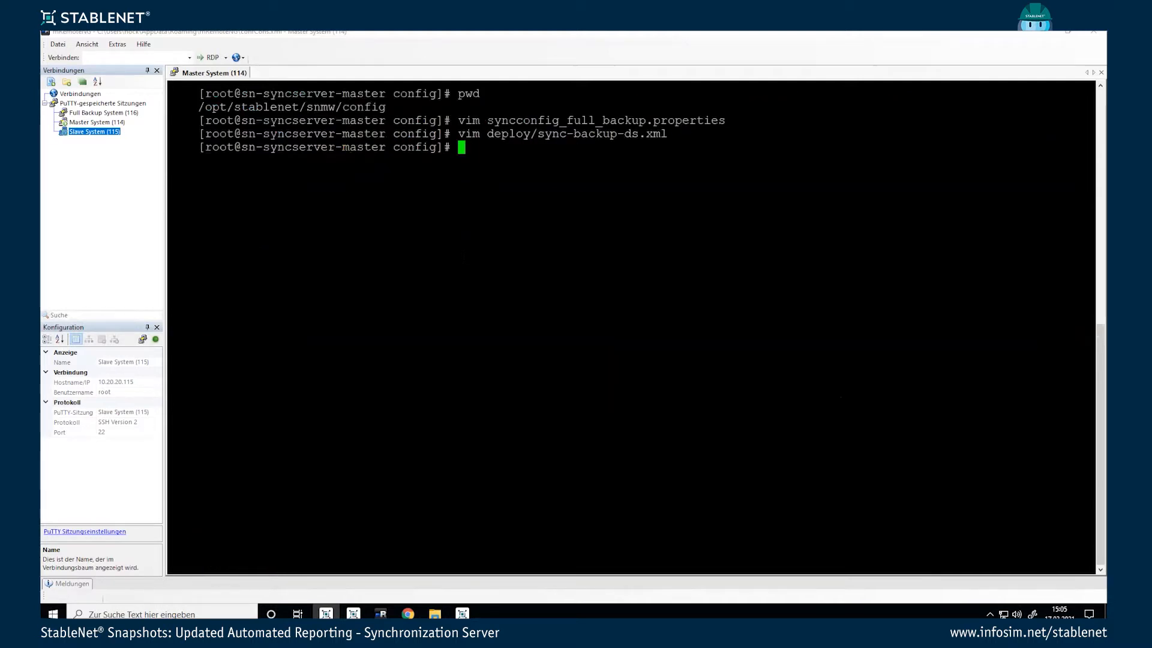
Step: Recall the StableNetManagementTool.sh -syncdatabase command from history and run it
{"action": "key", "text": "ctrl+r"}
{"action": "type", "text": ".."}
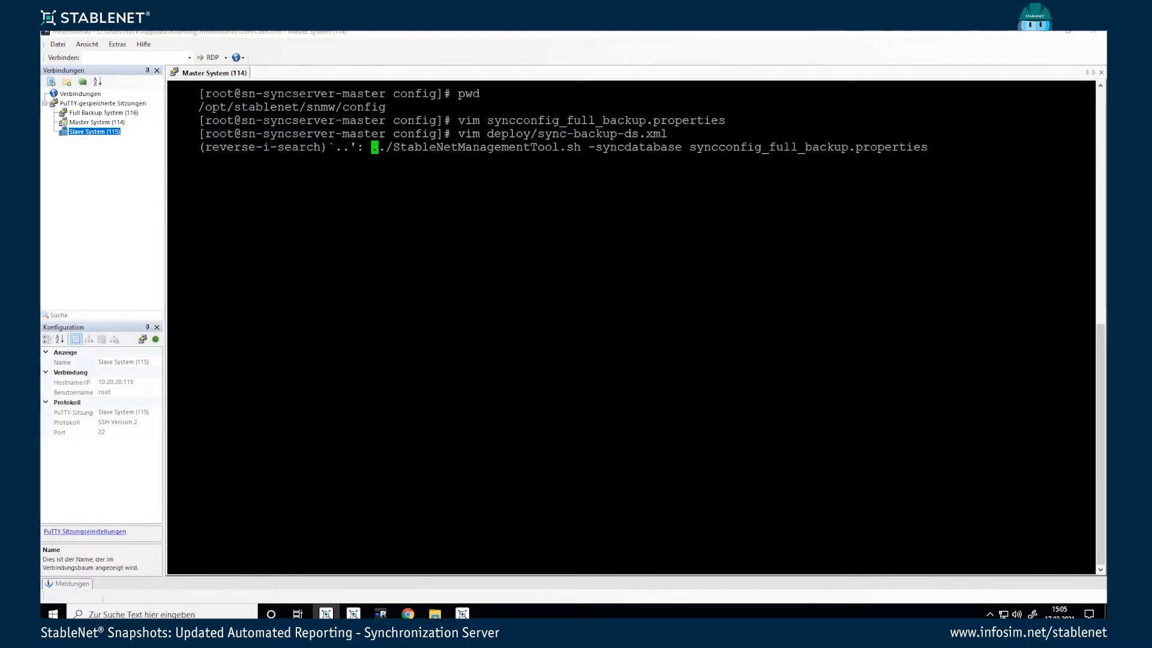
{"action": "key", "text": "Right"}
{"action": "key", "text": "Right"}
{"action": "key", "text": "Right"}
{"action": "key", "text": "Right"}
{"action": "key", "text": "Right"}
{"action": "key", "text": "Right"}
{"action": "key", "text": "Right"}
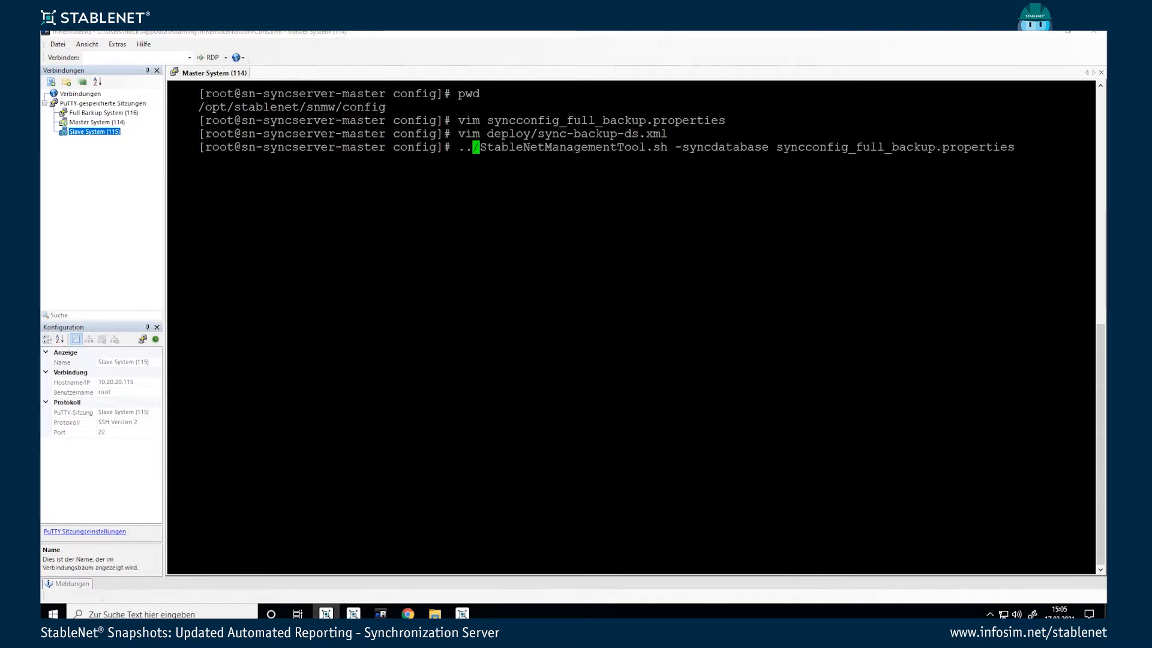
{"action": "key", "text": "Right"}
{"action": "key", "text": "Right"}
{"action": "key", "text": "Right"}
{"action": "key", "text": "Right"}
{"action": "key", "text": "Right"}
{"action": "key", "text": "Right"}
{"action": "key", "text": "Right"}
{"action": "key", "text": "Right"}
{"action": "key", "text": "Right"}
{"action": "key", "text": "Right"}
{"action": "key", "text": "Right"}
{"action": "key", "text": "Right"}
{"action": "key", "text": "Right"}
{"action": "key", "text": "Right"}
{"action": "key", "text": "Right"}
{"action": "key", "text": "Right"}
{"action": "key", "text": "Right"}
{"action": "key", "text": "Right"}
{"action": "key", "text": "Right"}
{"action": "key", "text": "Right"}
{"action": "key", "text": "Right"}
{"action": "key", "text": "Right"}
{"action": "key", "text": "Right"}
{"action": "key", "text": "Right"}
{"action": "key", "text": "Right"}
{"action": "key", "text": "Right"}
{"action": "key", "text": "Right"}
{"action": "key", "text": "Right"}
{"action": "key", "text": "Right"}
{"action": "key", "text": "Right"}
{"action": "key", "text": "Right"}
{"action": "key", "text": "Right"}
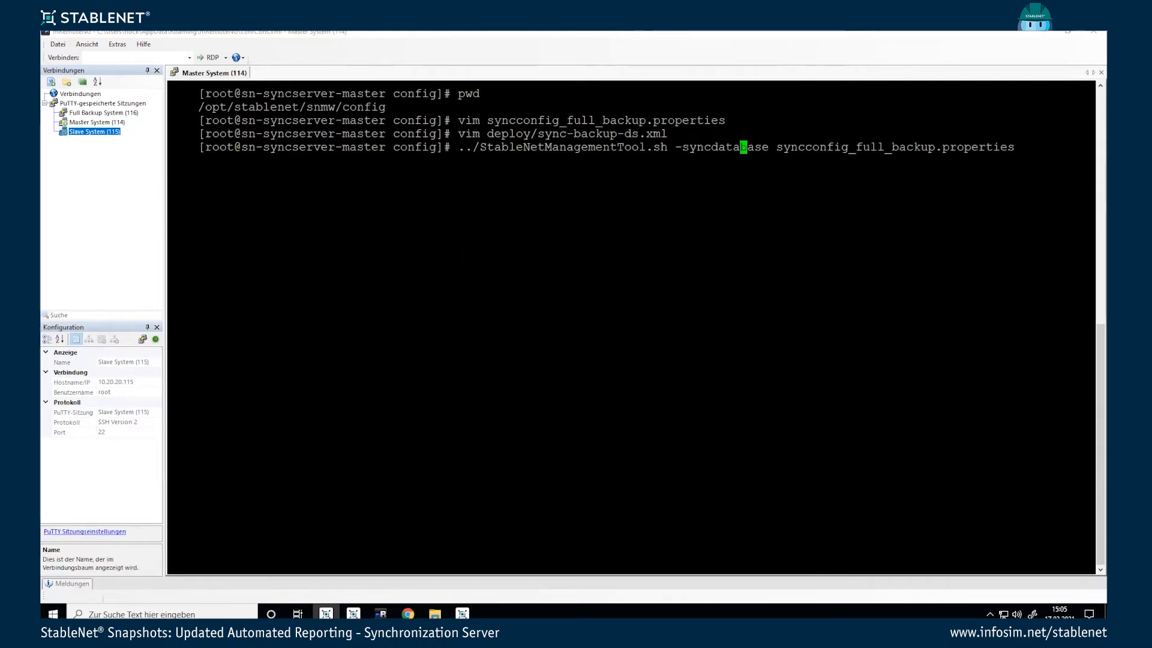
{"action": "key", "text": "Right"}
{"action": "key", "text": "Return"}
Step: Enter the StableNet login name and password to start the sync, then return to the StableNet GUI
{"action": "type", "text": "infosim"}
{"action": "key", "text": "Return"}
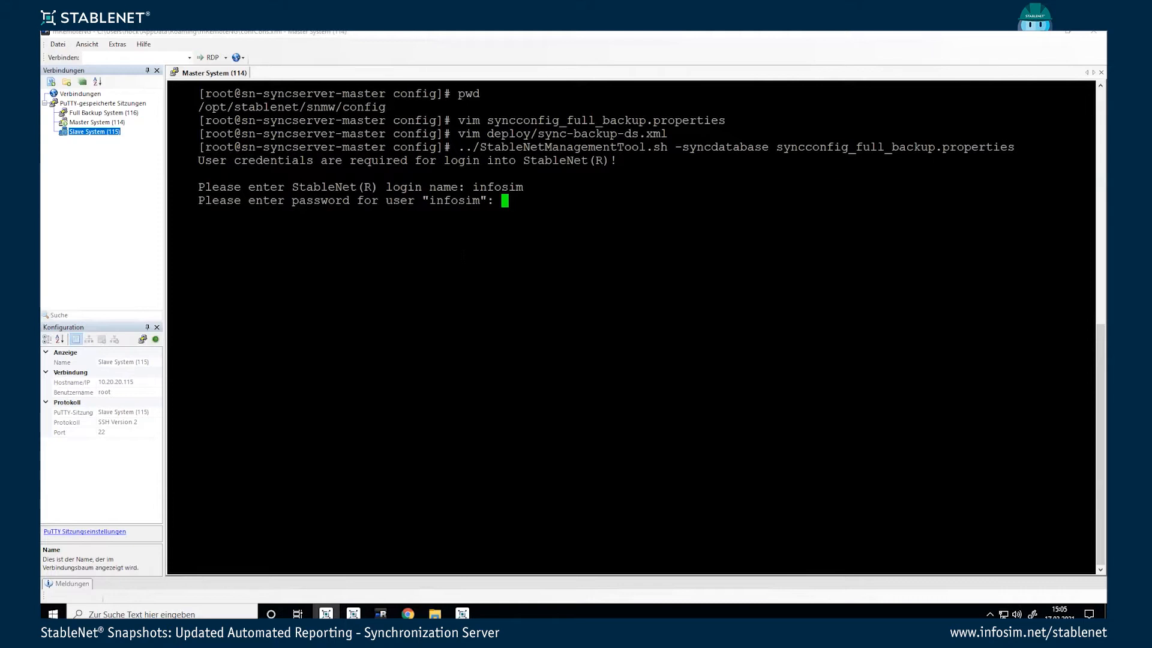
{"action": "key", "text": "Return"}
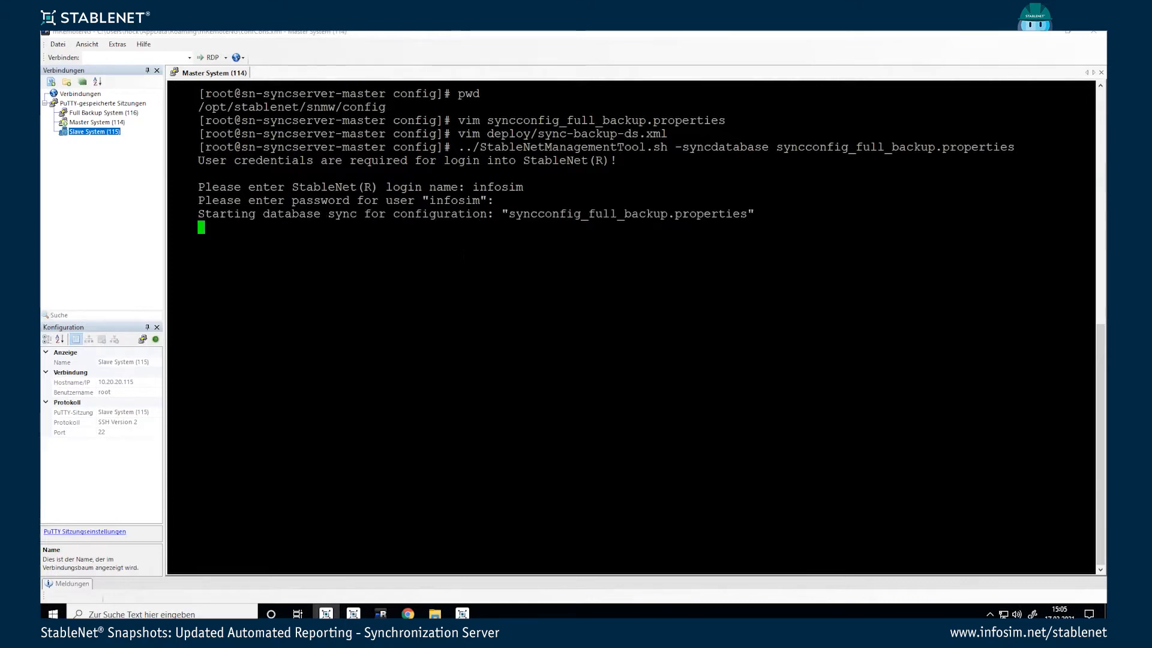
{"action": "left_click", "coordinate": [326, 614]}
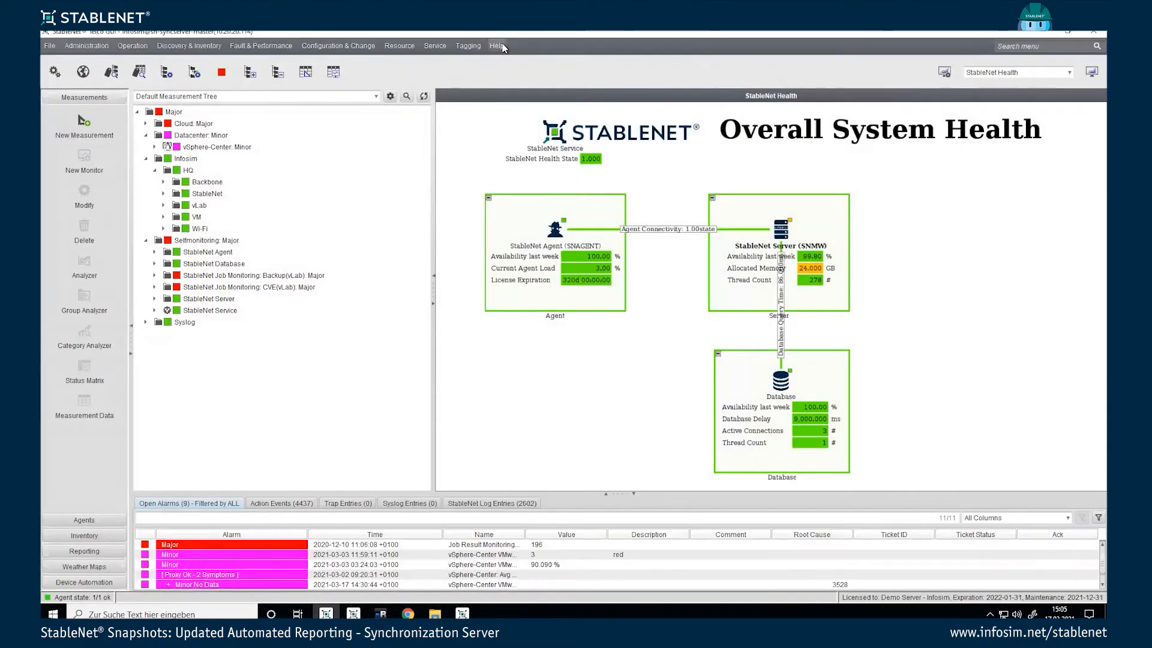
{"action": "left_click", "coordinate": [501, 47]}
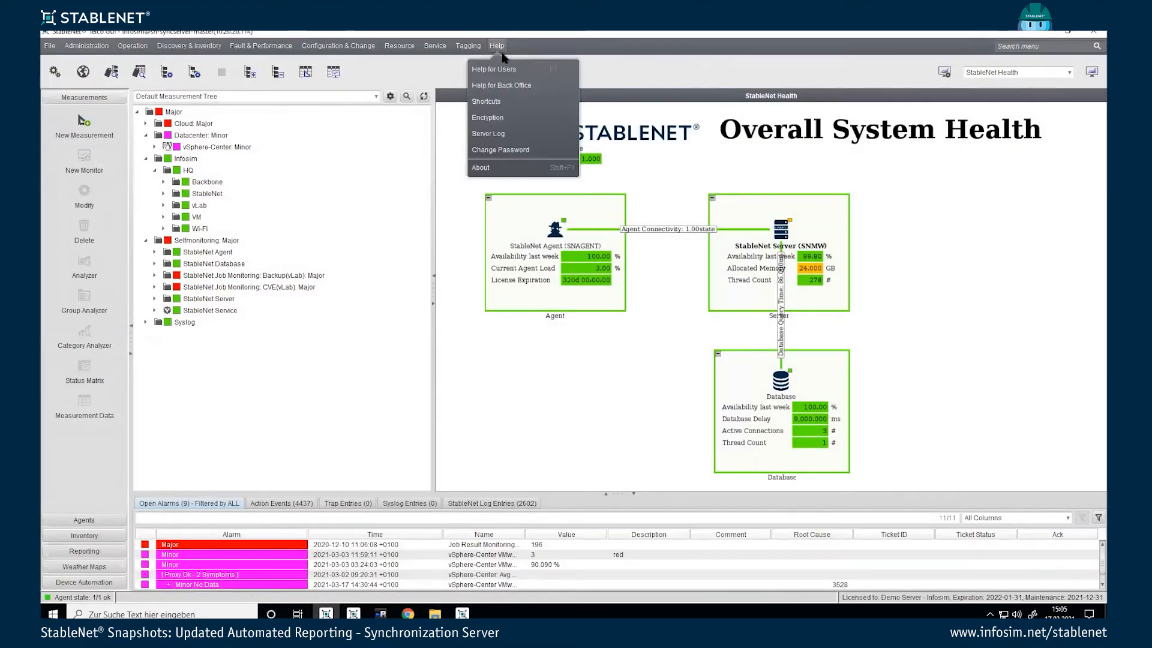
{"action": "left_click", "coordinate": [493, 133]}
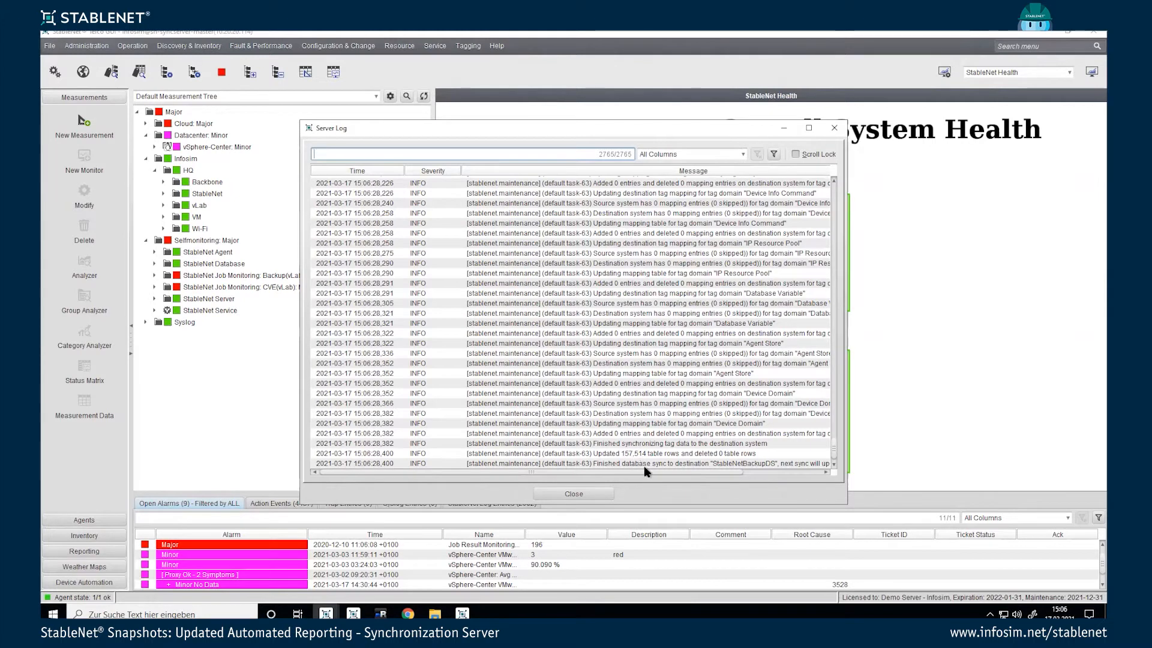
{"action": "left_click", "coordinate": [586, 495]}
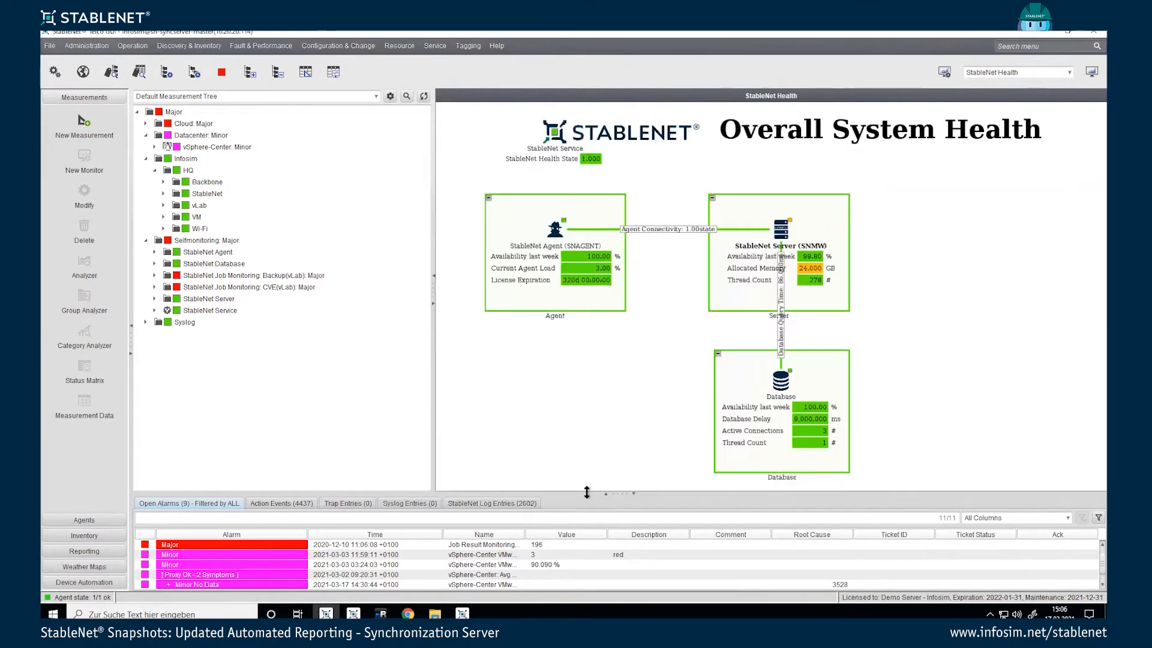
{"action": "left_click", "coordinate": [380, 613]}
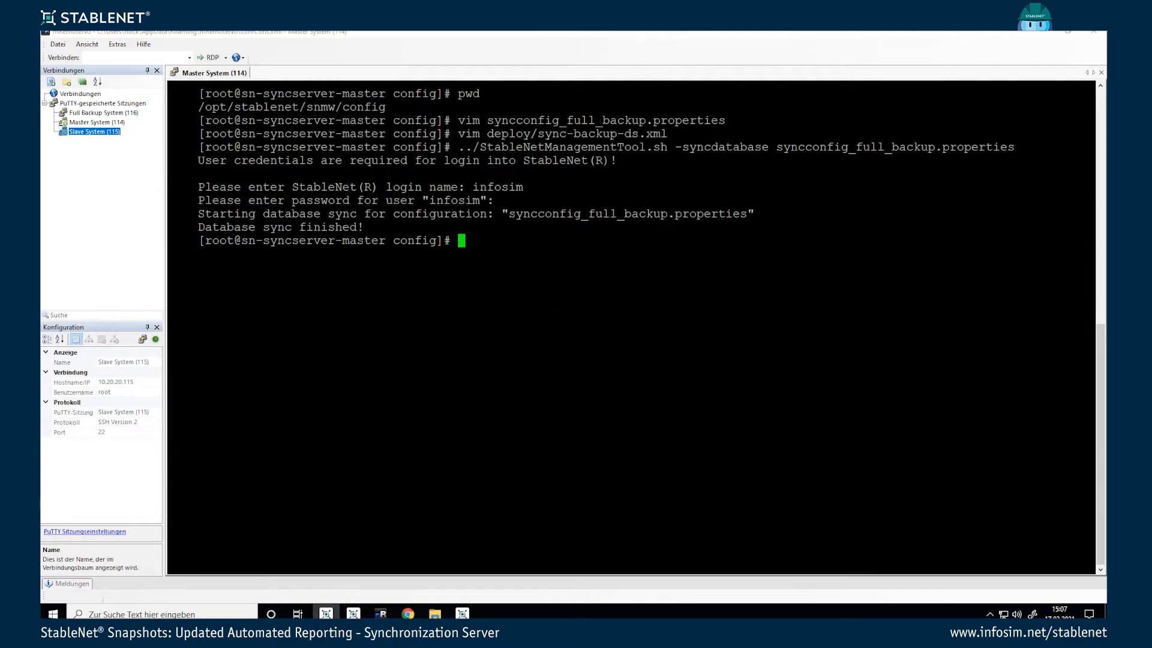
{"action": "mouse_move", "coordinate": [326, 613]}
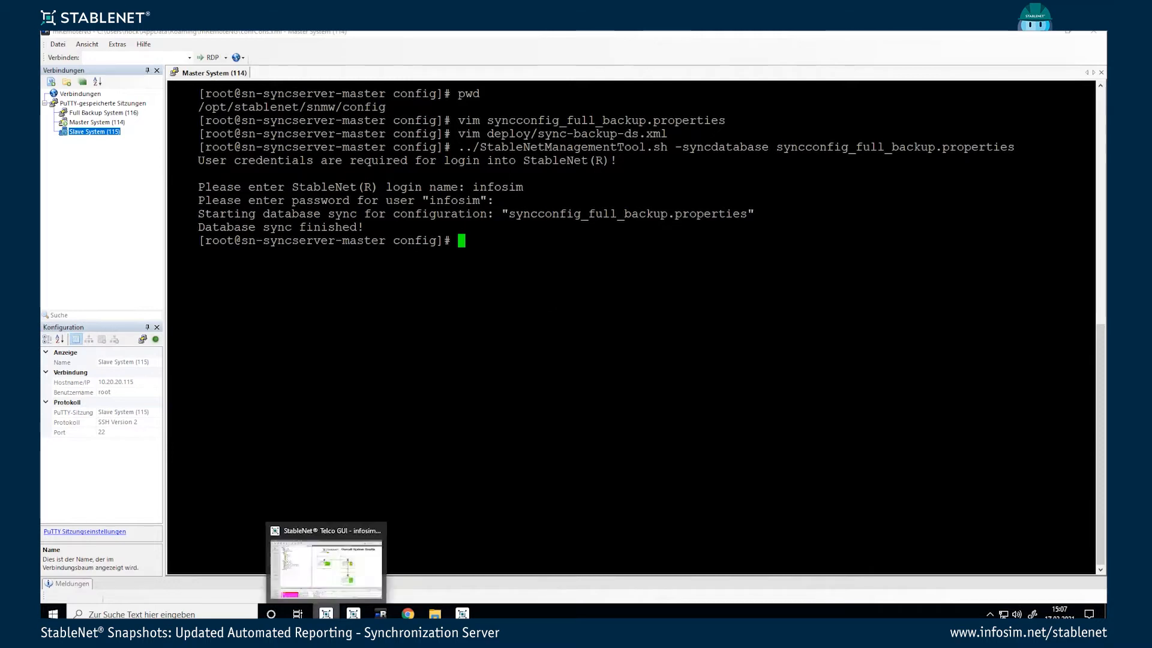
{"action": "left_click", "coordinate": [303, 548]}
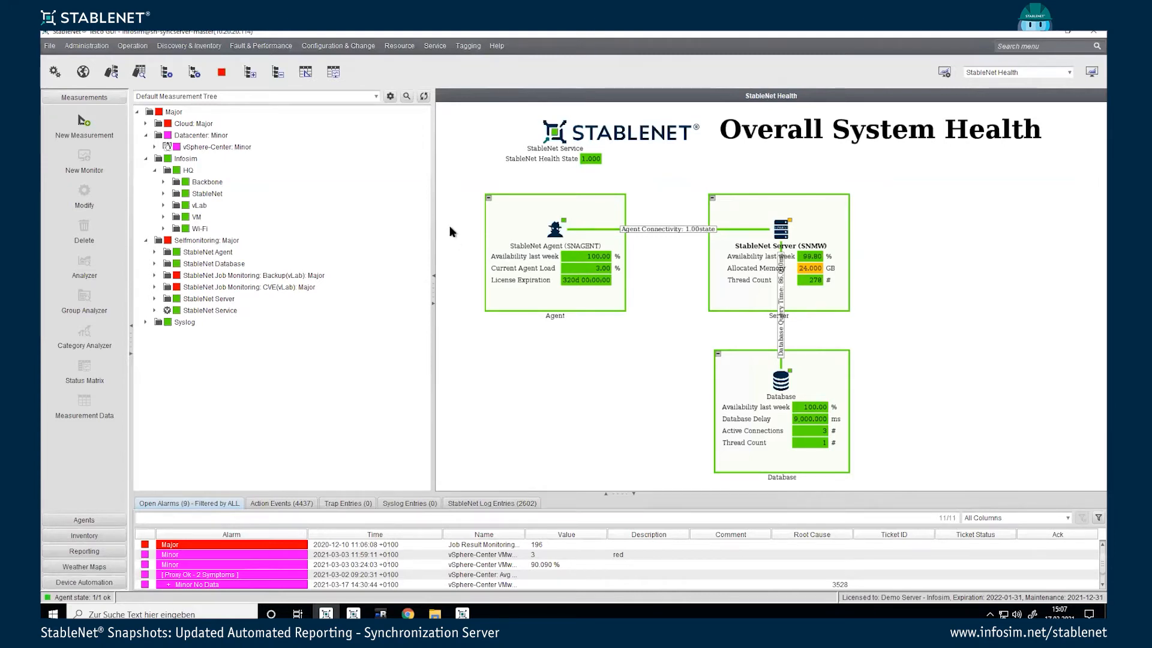
Step: Switch the dashboard to Sync Health, then bring the mRemoteNG terminal forward
{"action": "left_click", "coordinate": [1023, 73]}
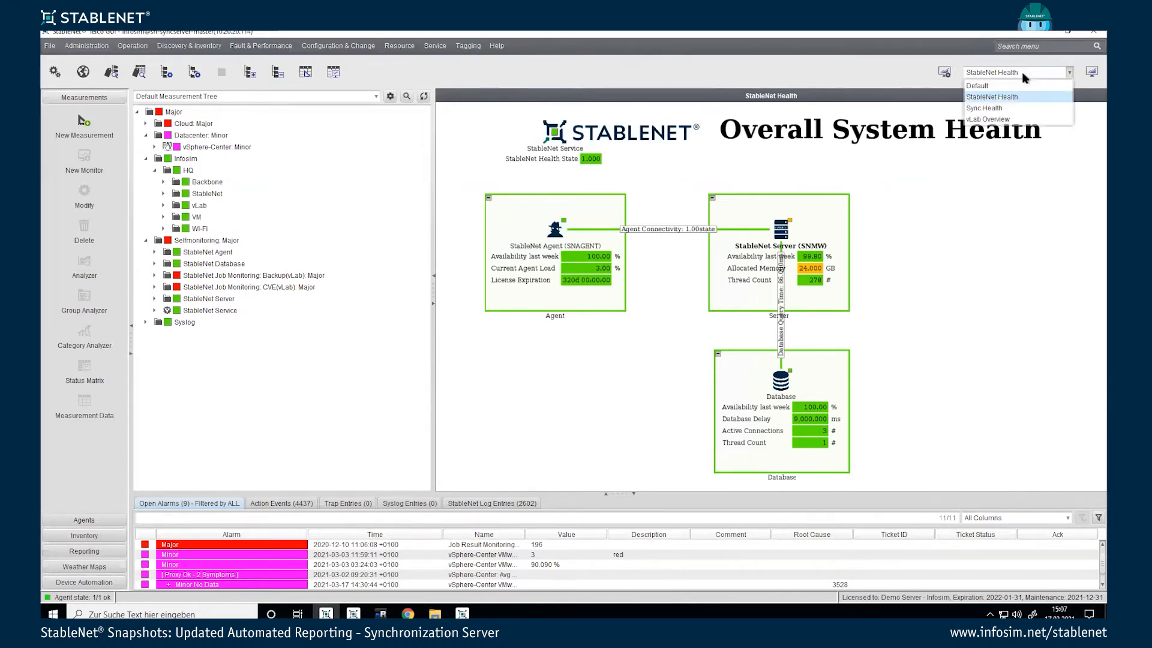
{"action": "left_click", "coordinate": [1012, 109]}
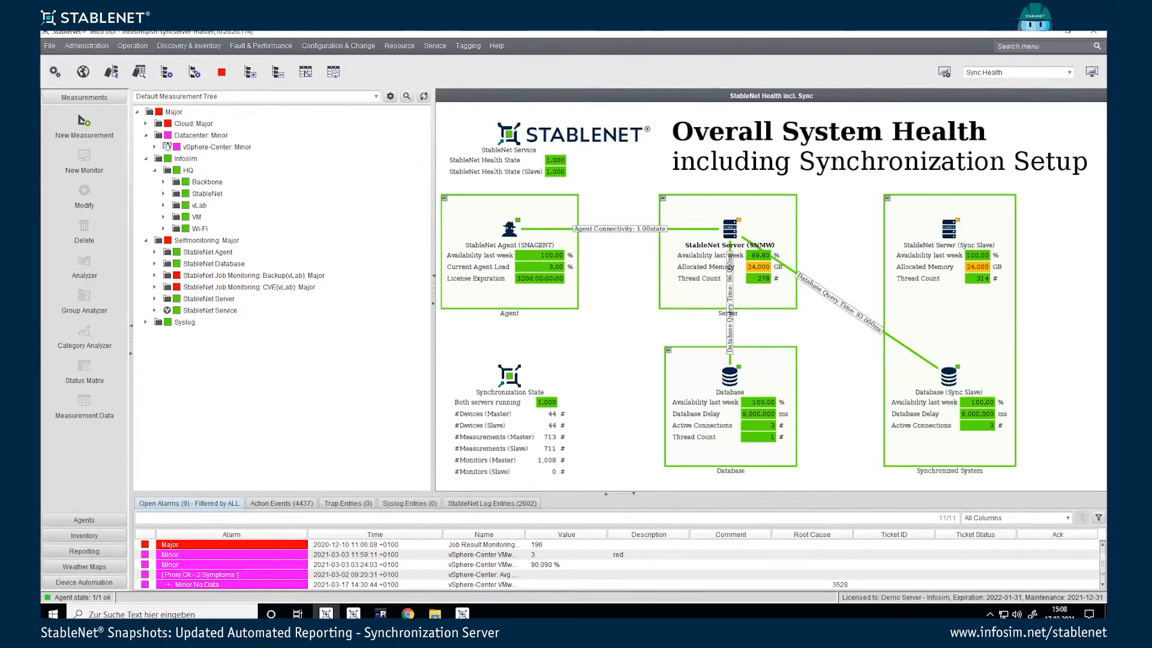
{"action": "mouse_move", "coordinate": [381, 613]}
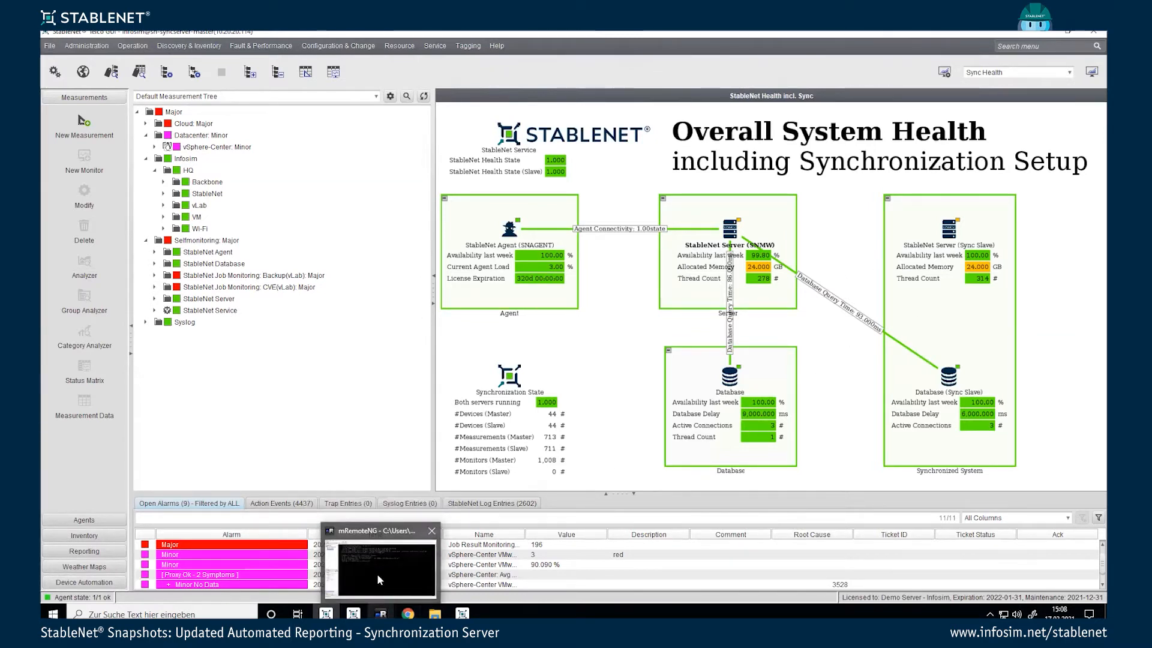
{"action": "left_click", "coordinate": [377, 573]}
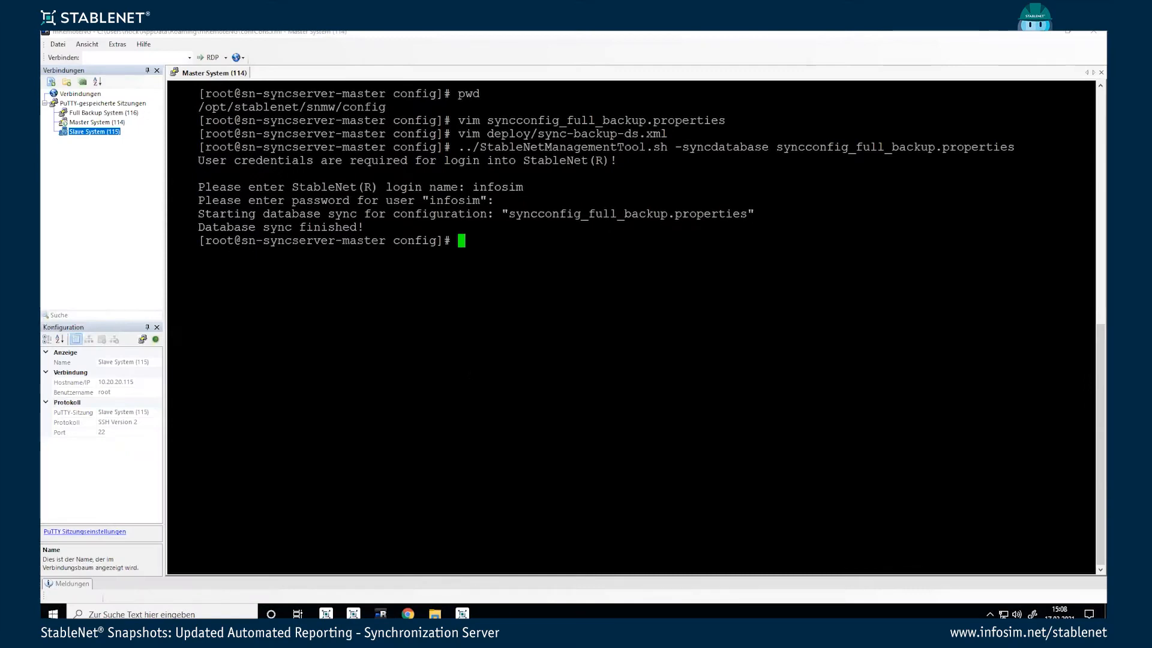
Step: Clear the terminal and open syncconfig.properties in vim
{"action": "type", "text": "clear"}
{"action": "key", "text": "Return"}
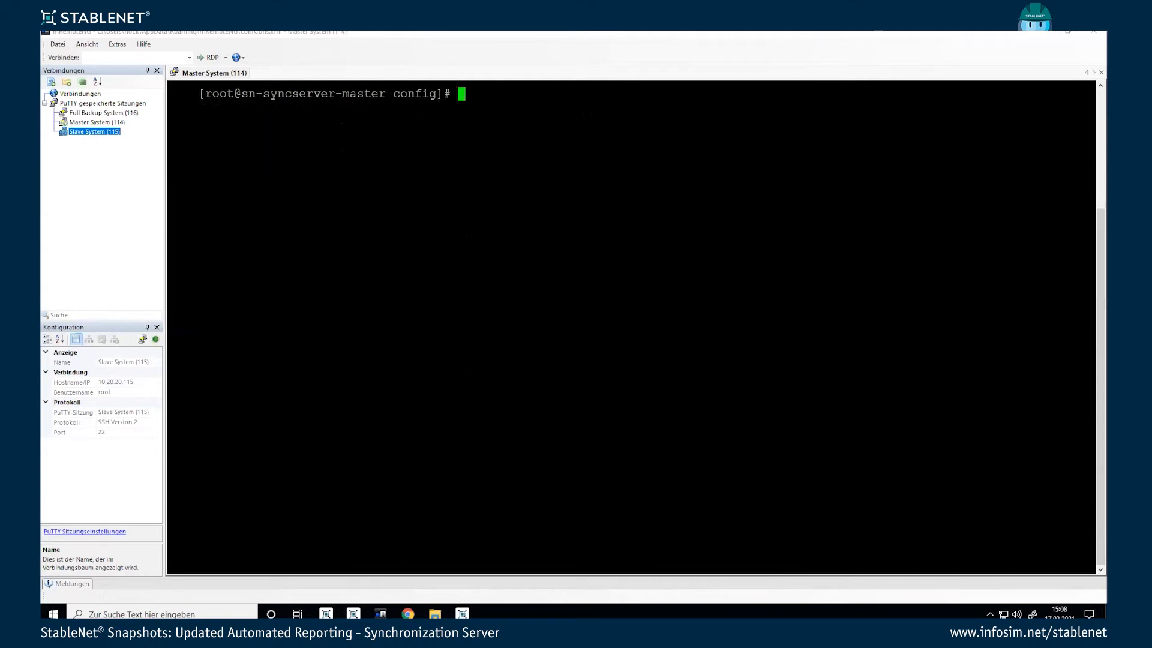
{"action": "type", "text": "vim "}
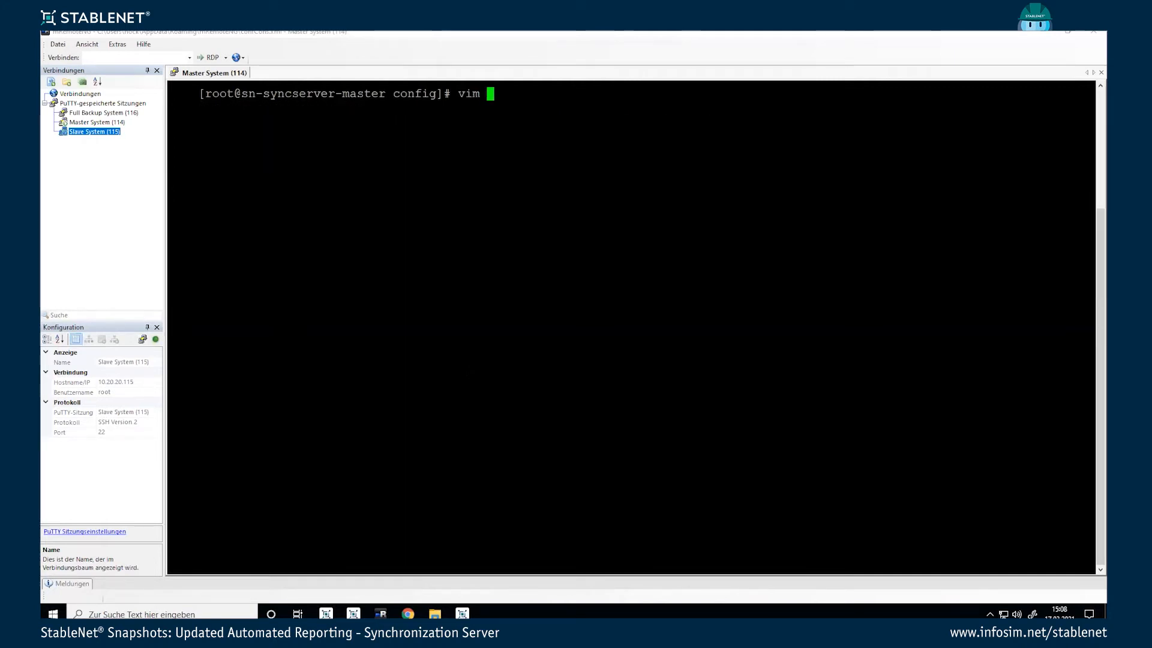
{"action": "type", "text": "syncconfig"}
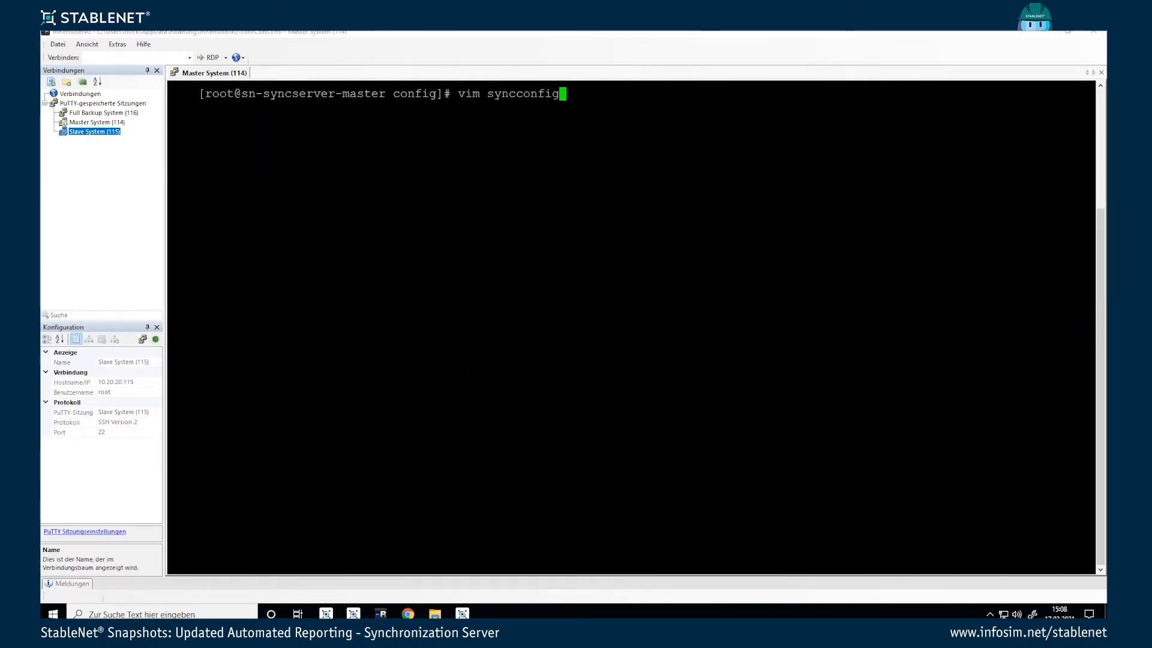
{"action": "key", "text": "Tab"}
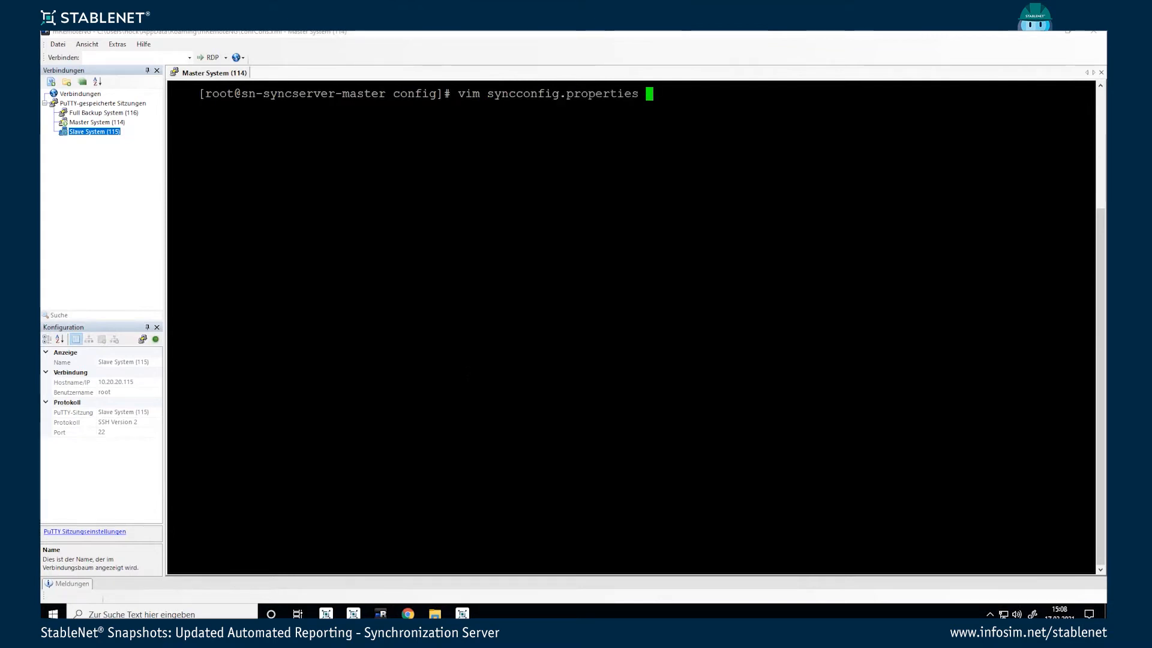
{"action": "key", "text": "Return"}
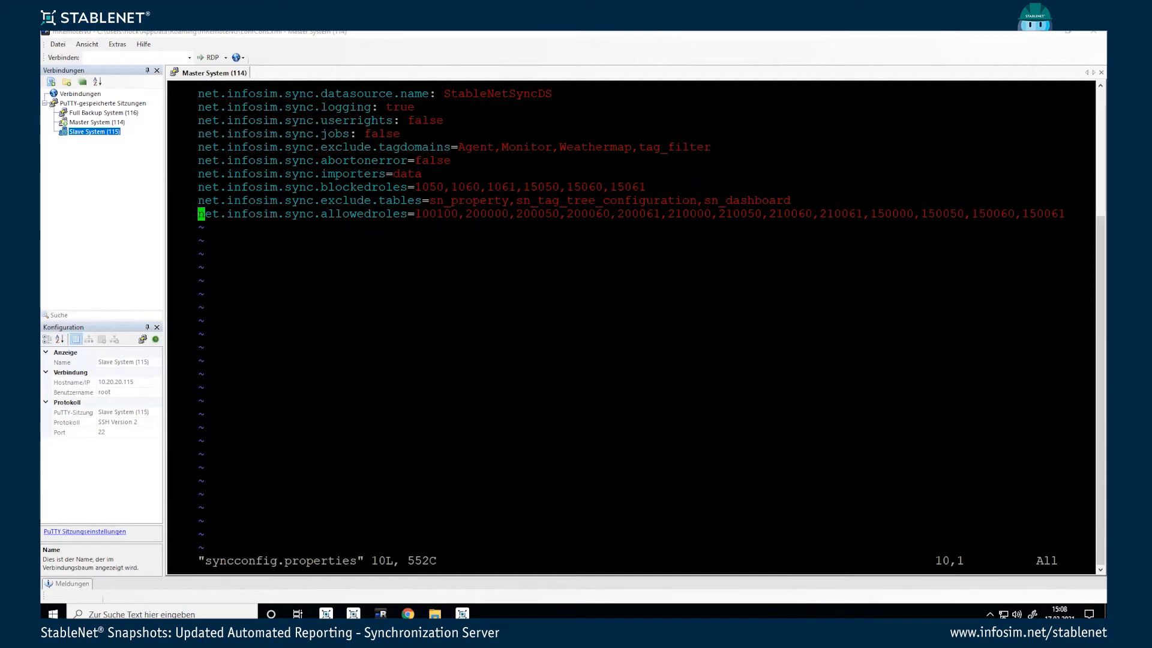
Step: Review the excluded tag domains (Monitor, Weathermap) and excluded tables up to sn_dashboard
{"action": "key", "text": "Up"}
{"action": "key", "text": "Up"}
{"action": "key", "text": "Up"}
{"action": "key", "text": "Up"}
{"action": "key", "text": "Up"}
{"action": "key", "text": "Right"}
{"action": "key", "text": "Right"}
{"action": "key", "text": "Right"}
{"action": "key", "text": "Right"}
{"action": "key", "text": "Right"}
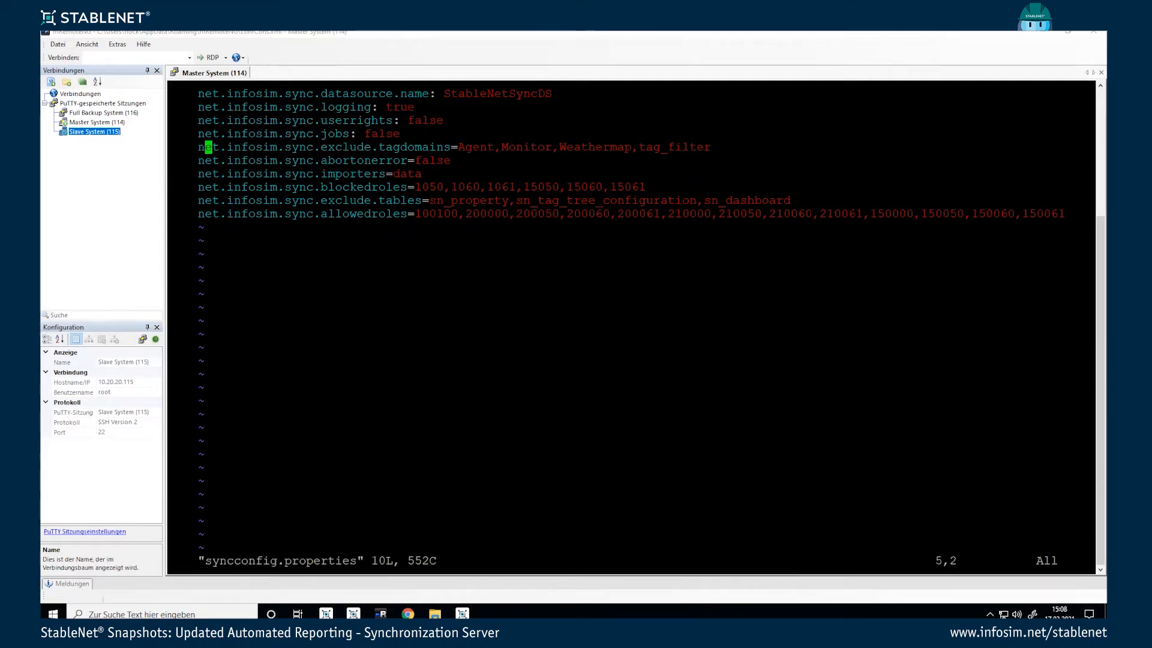
{"action": "key", "text": "Right"}
{"action": "key", "text": "Right"}
{"action": "key", "text": "Right"}
{"action": "key", "text": "Right"}
{"action": "key", "text": "Right"}
{"action": "key", "text": "Right"}
{"action": "key", "text": "Right"}
{"action": "key", "text": "Right"}
{"action": "key", "text": "Right"}
{"action": "key", "text": "Right"}
{"action": "key", "text": "Right"}
{"action": "key", "text": "Right"}
{"action": "key", "text": "Right"}
{"action": "key", "text": "Right"}
{"action": "key", "text": "Right"}
{"action": "key", "text": "Right"}
{"action": "key", "text": "Right"}
{"action": "key", "text": "Right"}
{"action": "key", "text": "Right"}
{"action": "key", "text": "Right"}
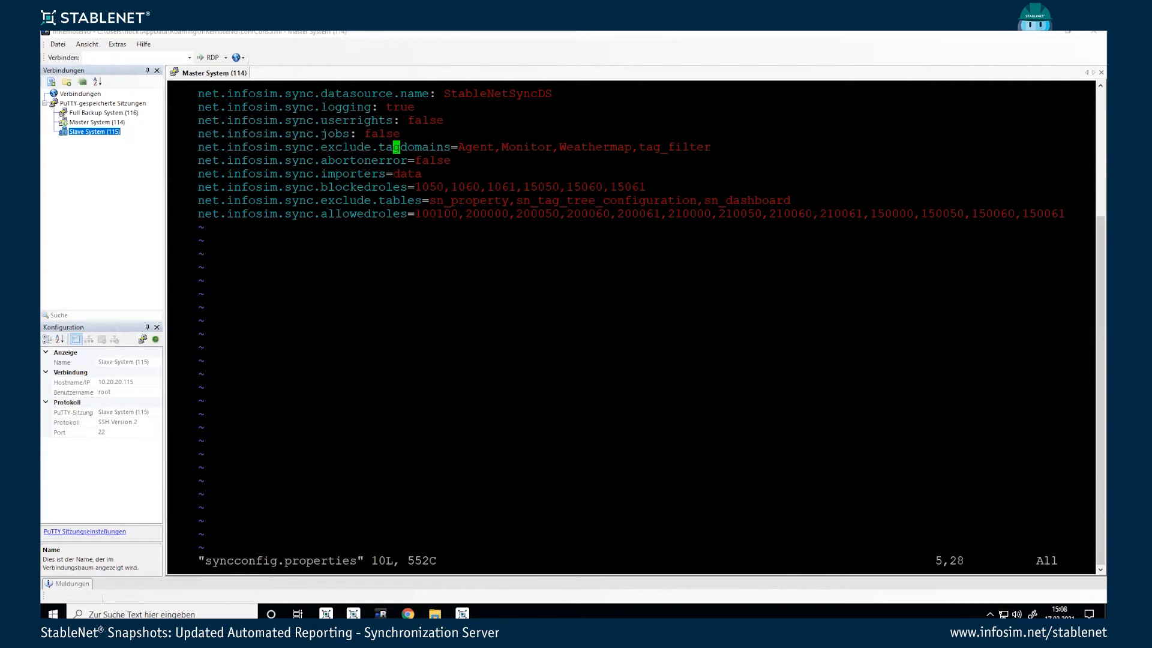
{"action": "key", "text": "Right"}
{"action": "key", "text": "Right"}
{"action": "key", "text": "Right"}
{"action": "key", "text": "Right"}
{"action": "key", "text": "Right"}
{"action": "key", "text": "Right"}
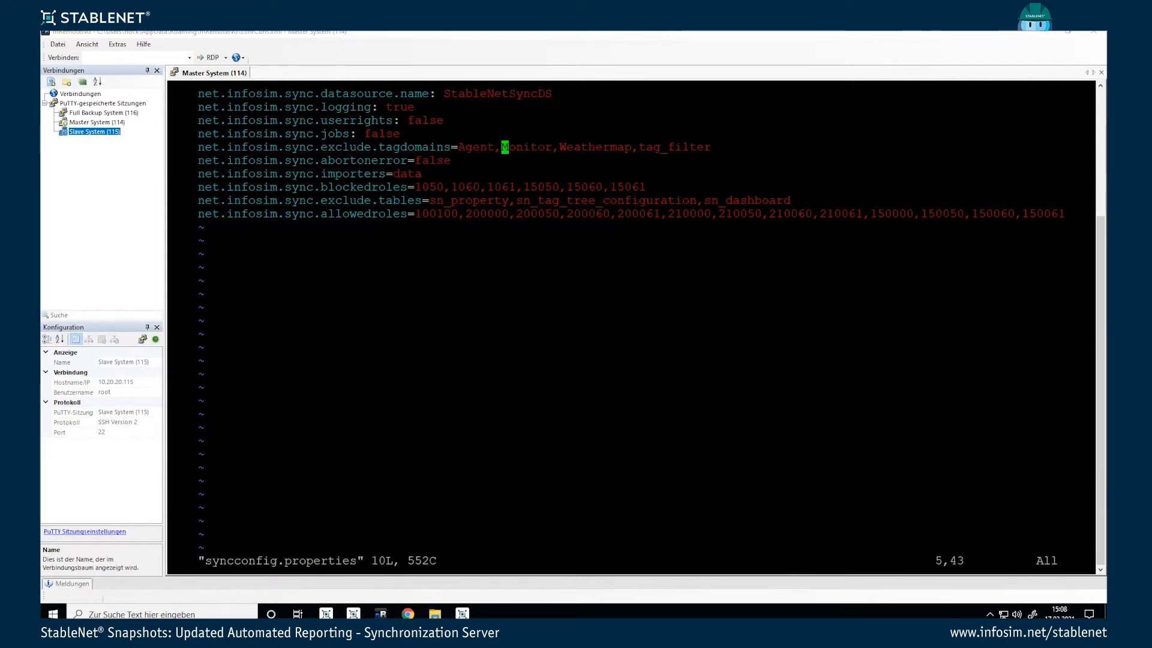
{"action": "key", "text": "Right"}
{"action": "key", "text": "Right"}
{"action": "key", "text": "Right"}
{"action": "key", "text": "Right"}
{"action": "key", "text": "Right"}
{"action": "key", "text": "Right"}
{"action": "key", "text": "Right"}
{"action": "key", "text": "Right"}
{"action": "key", "text": "Right"}
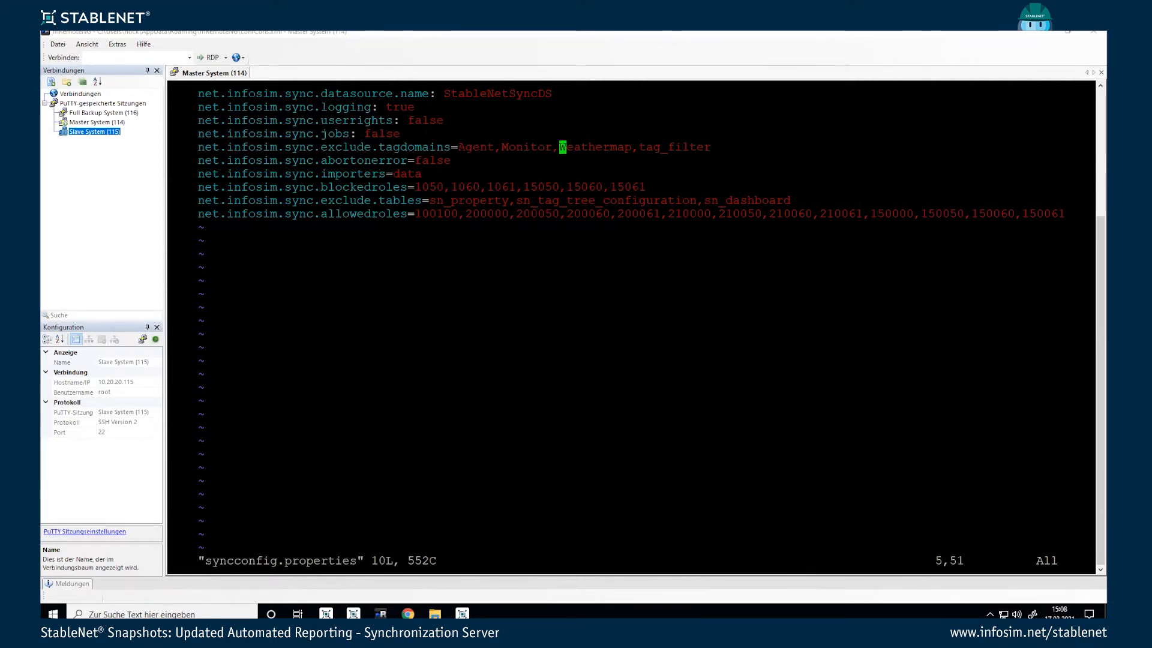
{"action": "key", "text": "Right"}
{"action": "key", "text": "Right"}
{"action": "key", "text": "Right"}
{"action": "key", "text": "Right"}
{"action": "key", "text": "Right"}
{"action": "key", "text": "Right"}
{"action": "key", "text": "Right"}
{"action": "key", "text": "Right"}
{"action": "key", "text": "Right"}
{"action": "key", "text": "Right"}
{"action": "key", "text": "Right"}
{"action": "key", "text": "Right"}
{"action": "key", "text": "Right"}
{"action": "key", "text": "Down"}
{"action": "key", "text": "Down"}
{"action": "key", "text": "Down"}
{"action": "key", "text": "Down"}
{"action": "key", "text": "Left"}
{"action": "key", "text": "Left"}
{"action": "key", "text": "Left"}
{"action": "key", "text": "Left"}
{"action": "key", "text": "Left"}
{"action": "key", "text": "Left"}
{"action": "key", "text": "Left"}
{"action": "key", "text": "Left"}
{"action": "key", "text": "Left"}
{"action": "key", "text": "Left"}
{"action": "key", "text": "Left"}
{"action": "key", "text": "Left"}
{"action": "key", "text": "Right"}
{"action": "key", "text": "Right"}
{"action": "key", "text": "Right"}
{"action": "key", "text": "Right"}
{"action": "key", "text": "Right"}
{"action": "key", "text": "Right"}
{"action": "key", "text": "Right"}
{"action": "key", "text": "Right"}
{"action": "key", "text": "Right"}
{"action": "key", "text": "Right"}
{"action": "key", "text": "Right"}
{"action": "key", "text": "Right"}
{"action": "key", "text": "Right"}
{"action": "key", "text": "Right"}
{"action": "key", "text": "Right"}
{"action": "key", "text": "Right"}
{"action": "key", "text": "Right"}
{"action": "key", "text": "Right"}
{"action": "key", "text": "Right"}
{"action": "key", "text": "Right"}
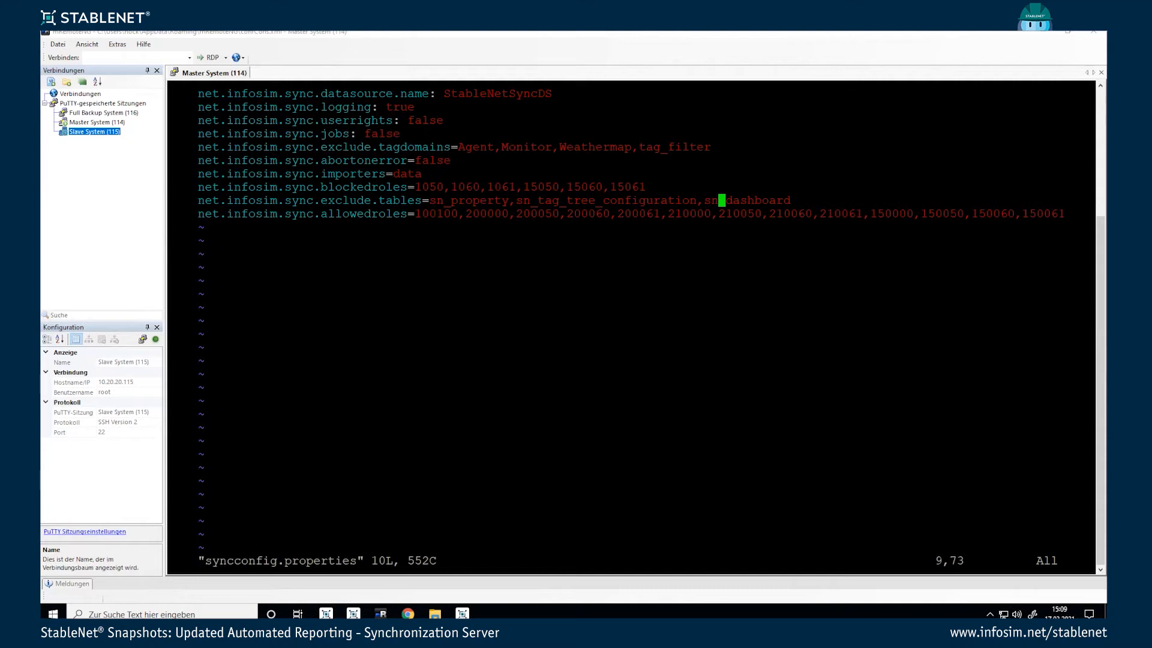
Step: Save and close syncconfig.properties, then open deploy/sync-ds.xml in vim
{"action": "type", "text": ":wq"}
{"action": "key", "text": "Return"}
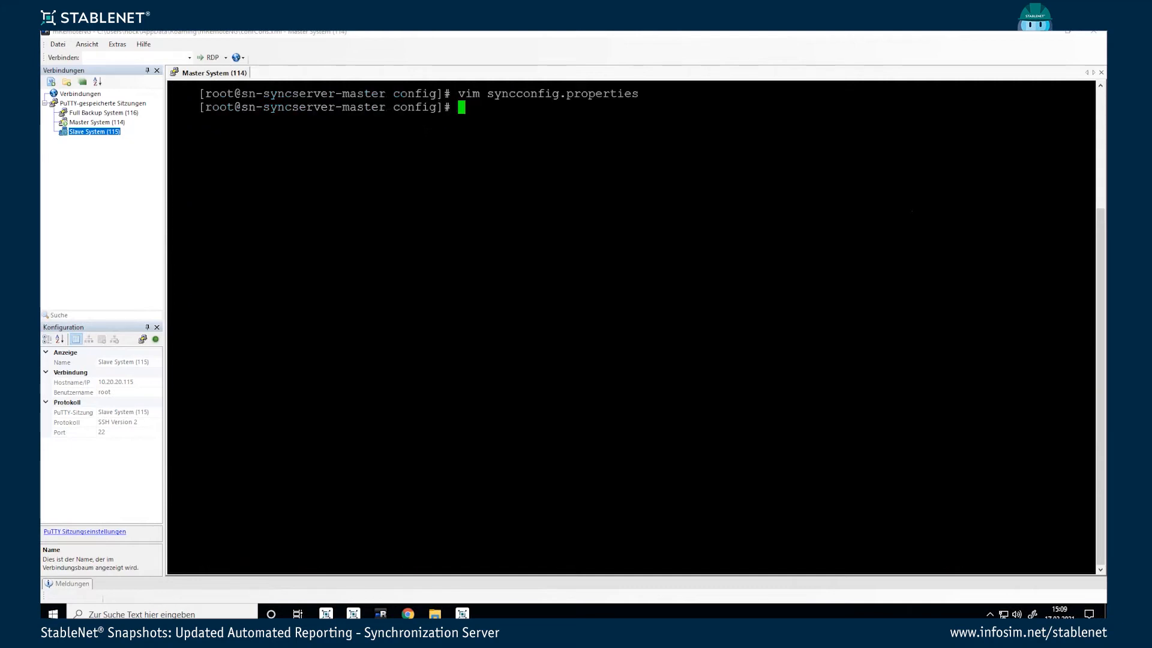
{"action": "type", "text": "vim depl"}
{"action": "key", "text": "Tab"}
{"action": "type", "text": "s"}
{"action": "key", "text": "Tab"}
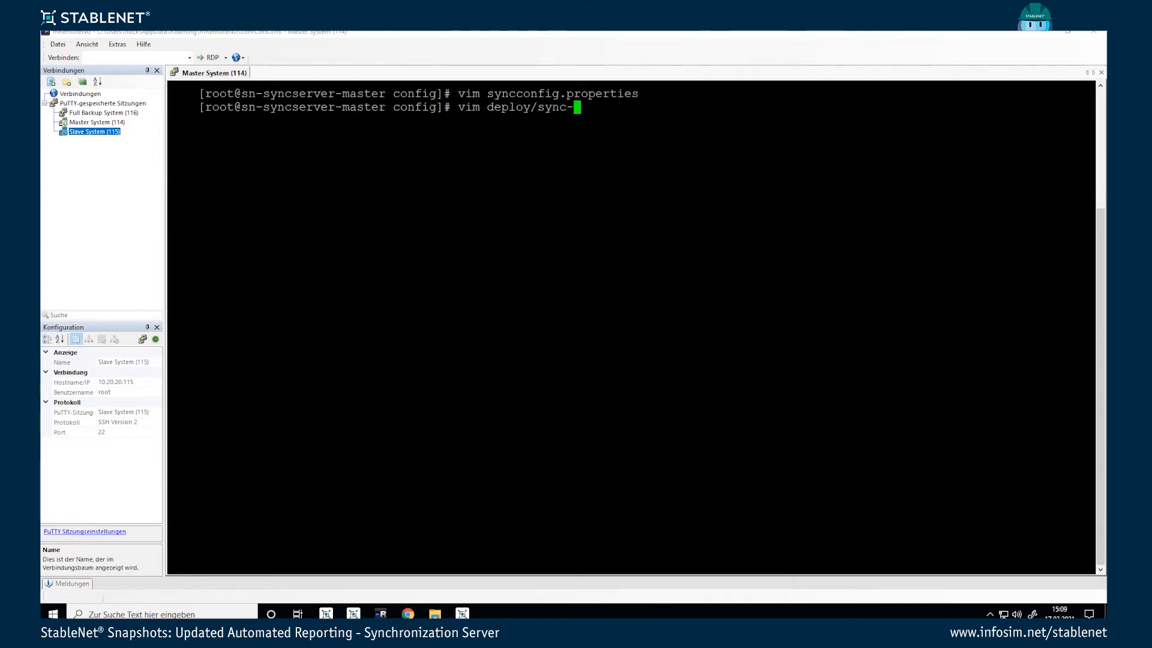
{"action": "type", "text": "d"}
{"action": "key", "text": "Tab"}
{"action": "key", "text": "Return"}
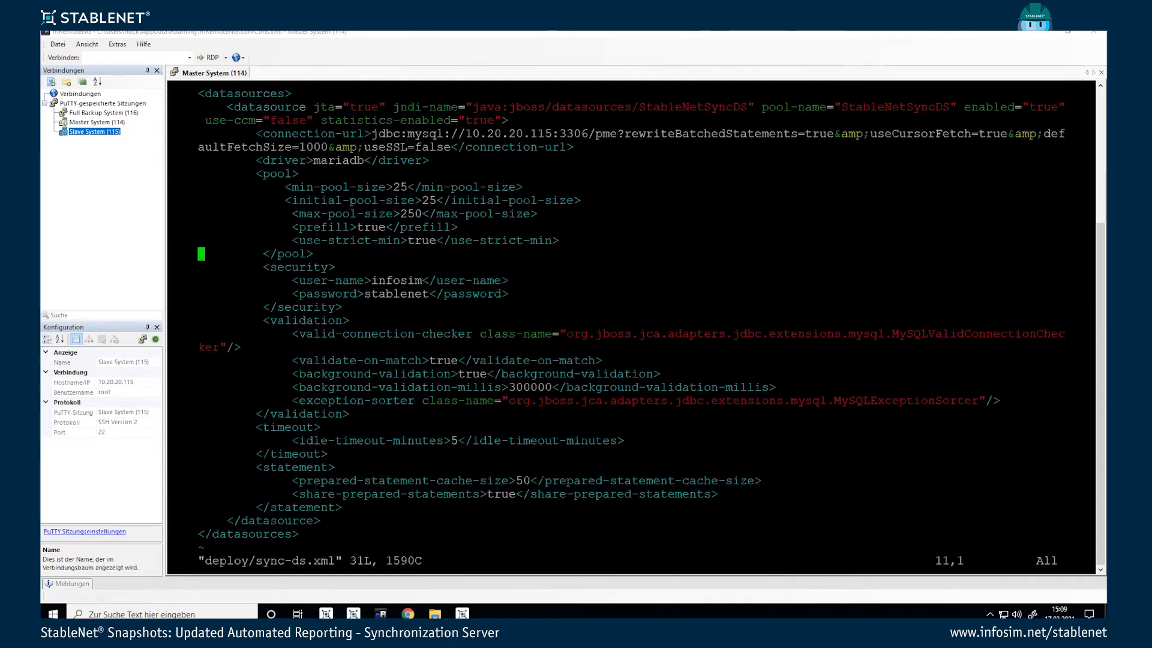
Step: Check the StableNetSyncDS datasource name and its connection to 10.20.20.115, then quit vim
{"action": "key", "text": "Up"}
{"action": "key", "text": "Up"}
{"action": "key", "text": "Up"}
{"action": "key", "text": "Up"}
{"action": "key", "text": "Up"}
{"action": "key", "text": "Up"}
{"action": "key", "text": "Up"}
{"action": "key", "text": "Up"}
{"action": "key", "text": "Up"}
{"action": "key", "text": "Up"}
{"action": "key", "text": "Down"}
{"action": "key", "text": "Right"}
{"action": "key", "text": "Right"}
{"action": "key", "text": "Right"}
{"action": "key", "text": "Right"}
{"action": "key", "text": "Right"}
{"action": "key", "text": "Right"}
{"action": "key", "text": "Right"}
{"action": "key", "text": "Right"}
{"action": "key", "text": "Right"}
{"action": "key", "text": "Right"}
{"action": "key", "text": "Right"}
{"action": "key", "text": "Right"}
{"action": "key", "text": "Right"}
{"action": "key", "text": "Right"}
{"action": "key", "text": "Right"}
{"action": "key", "text": "Right"}
{"action": "key", "text": "Right"}
{"action": "key", "text": "Right"}
{"action": "key", "text": "Right"}
{"action": "key", "text": "Right"}
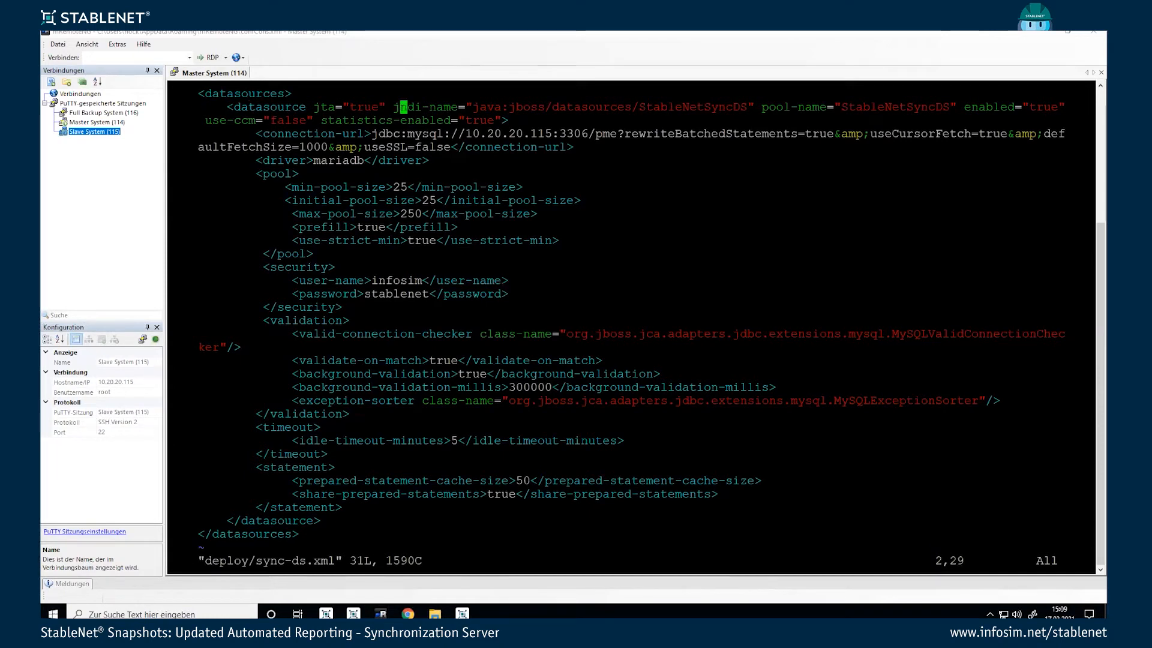
{"action": "key", "text": "Right"}
{"action": "key", "text": "Right"}
{"action": "key", "text": "Right"}
{"action": "key", "text": "Right"}
{"action": "key", "text": "Right"}
{"action": "key", "text": "Right"}
{"action": "key", "text": "Right"}
{"action": "key", "text": "Right"}
{"action": "key", "text": "Right"}
{"action": "key", "text": "Right"}
{"action": "key", "text": "Right"}
{"action": "key", "text": "Right"}
{"action": "key", "text": "Right"}
{"action": "key", "text": "Right"}
{"action": "key", "text": "Right"}
{"action": "key", "text": "Right"}
{"action": "key", "text": "Right"}
{"action": "key", "text": "Right"}
{"action": "key", "text": "Right"}
{"action": "key", "text": "Right"}
{"action": "key", "text": "Right"}
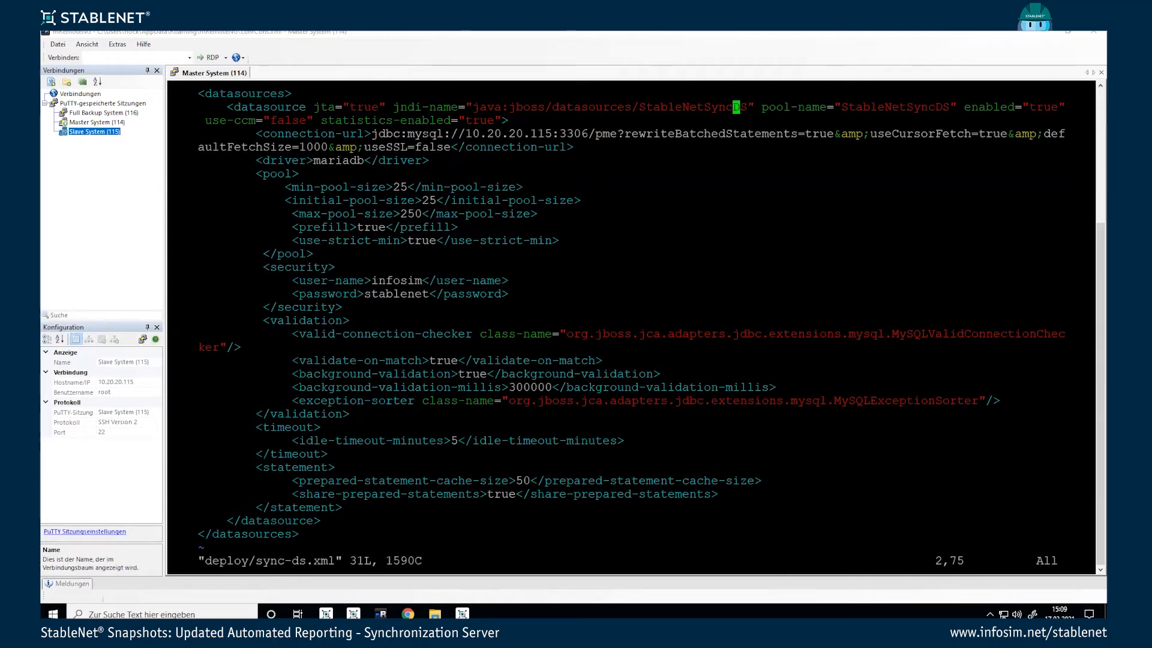
{"action": "key", "text": "Down"}
{"action": "key", "text": "Left"}
{"action": "key", "text": "Left"}
{"action": "key", "text": "Left"}
{"action": "key", "text": "Left"}
{"action": "key", "text": "Left"}
{"action": "key", "text": "Left"}
{"action": "key", "text": "Left"}
{"action": "key", "text": "Left"}
{"action": "key", "text": "Left"}
{"action": "key", "text": "Left"}
{"action": "key", "text": "Left"}
{"action": "key", "text": "Left"}
{"action": "key", "text": "Left"}
{"action": "key", "text": "Left"}
{"action": "key", "text": "Left"}
{"action": "key", "text": "Left"}
{"action": "key", "text": "Left"}
{"action": "key", "text": "Left"}
{"action": "key", "text": "Left"}
{"action": "key", "text": "Left"}
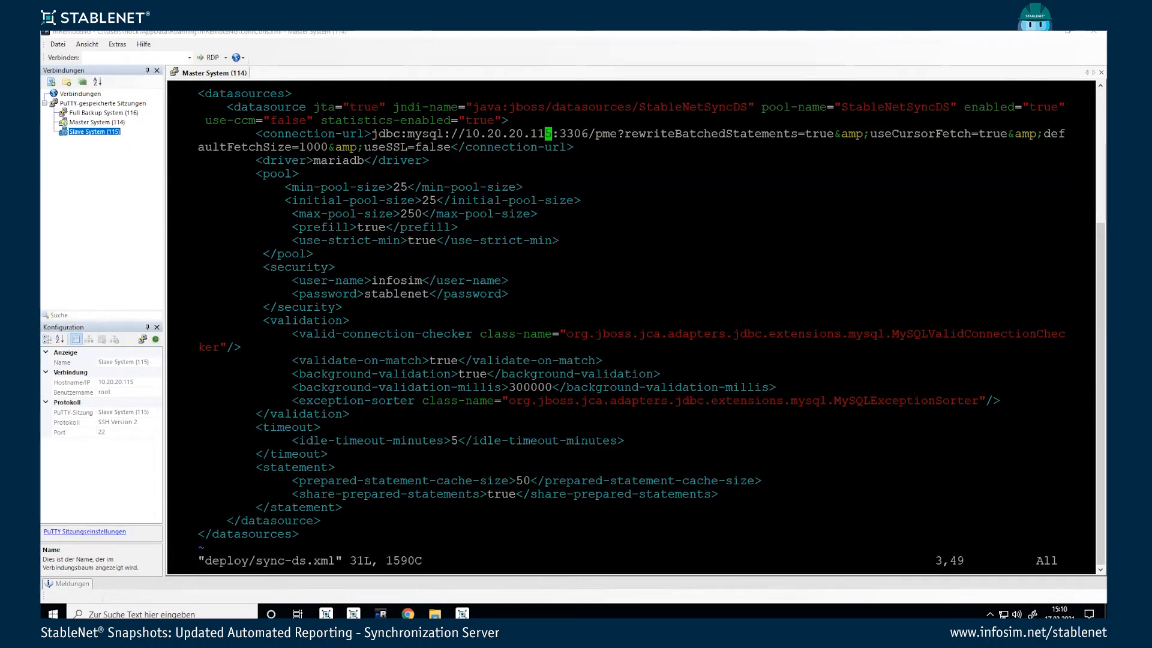
{"action": "type", "text": ":q"}
{"action": "key", "text": "Return"}
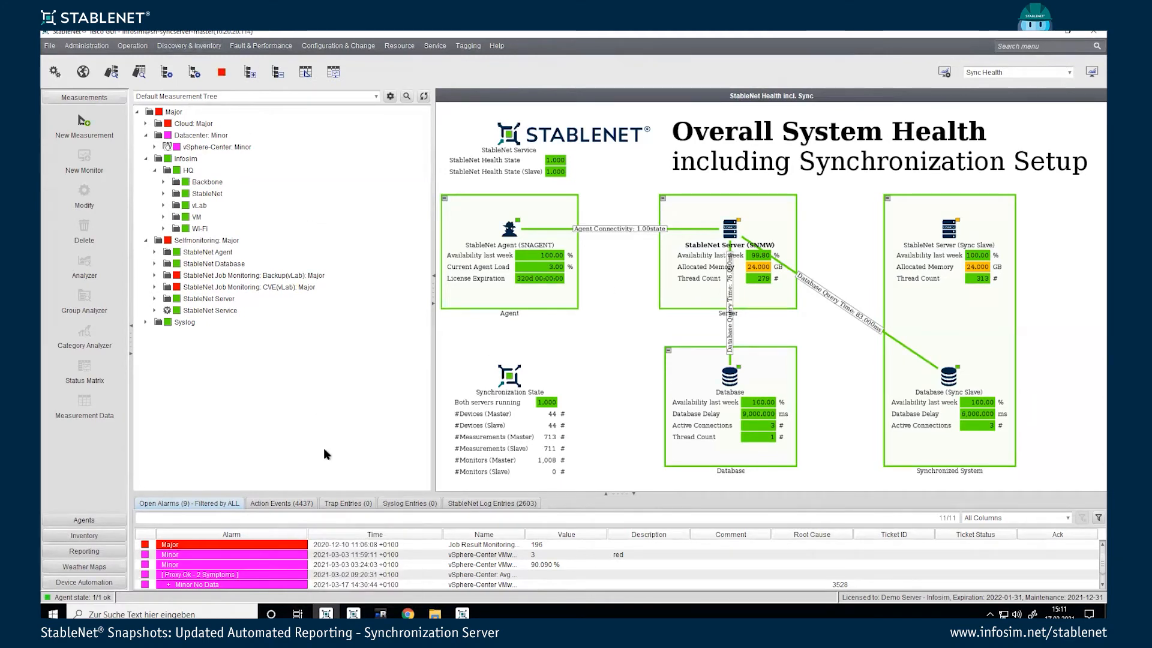
Step: Switch to the slave server's GUI and show the Default Measurement Tree
{"action": "left_click", "coordinate": [353, 614]}
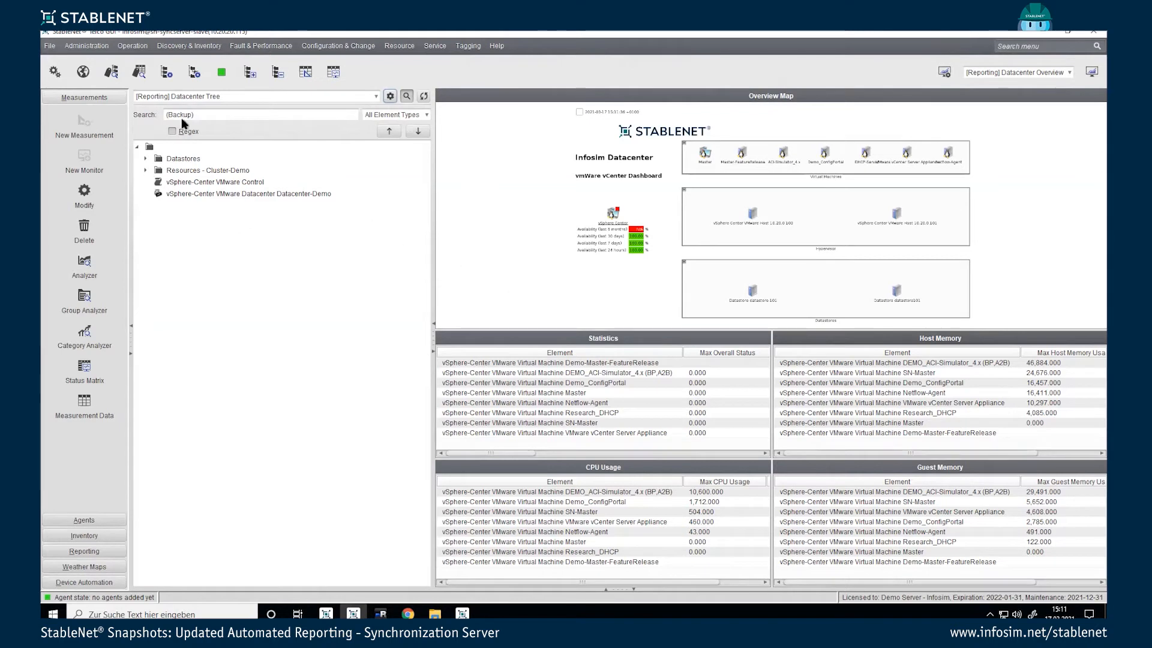
{"action": "left_click", "coordinate": [180, 98]}
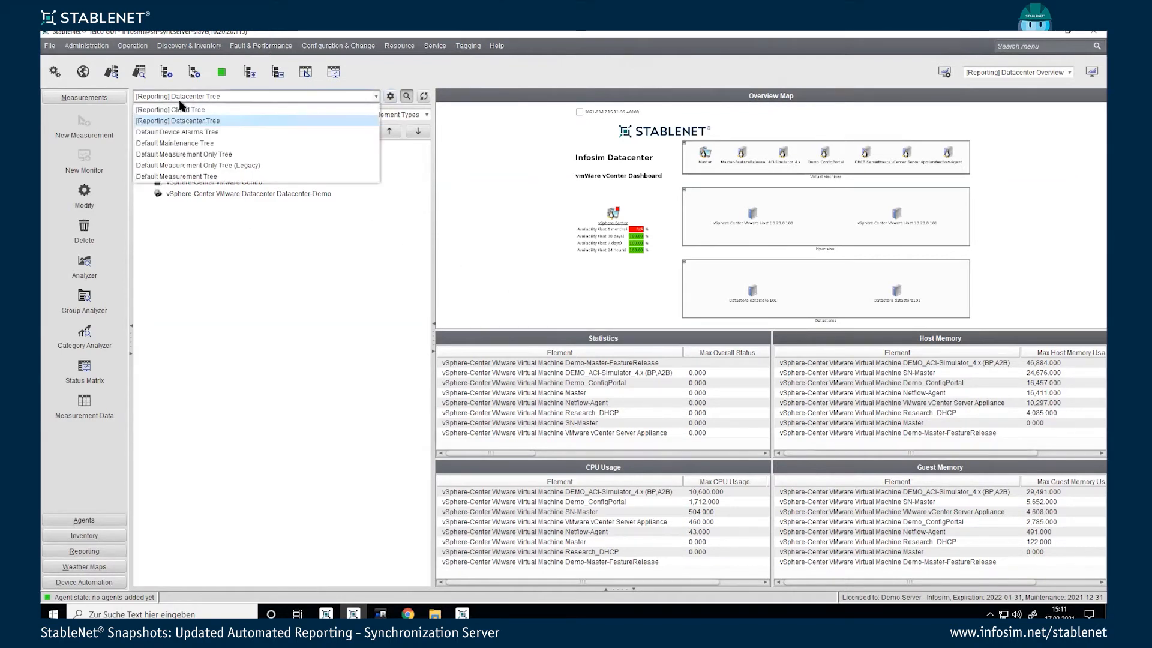
{"action": "left_click", "coordinate": [180, 176]}
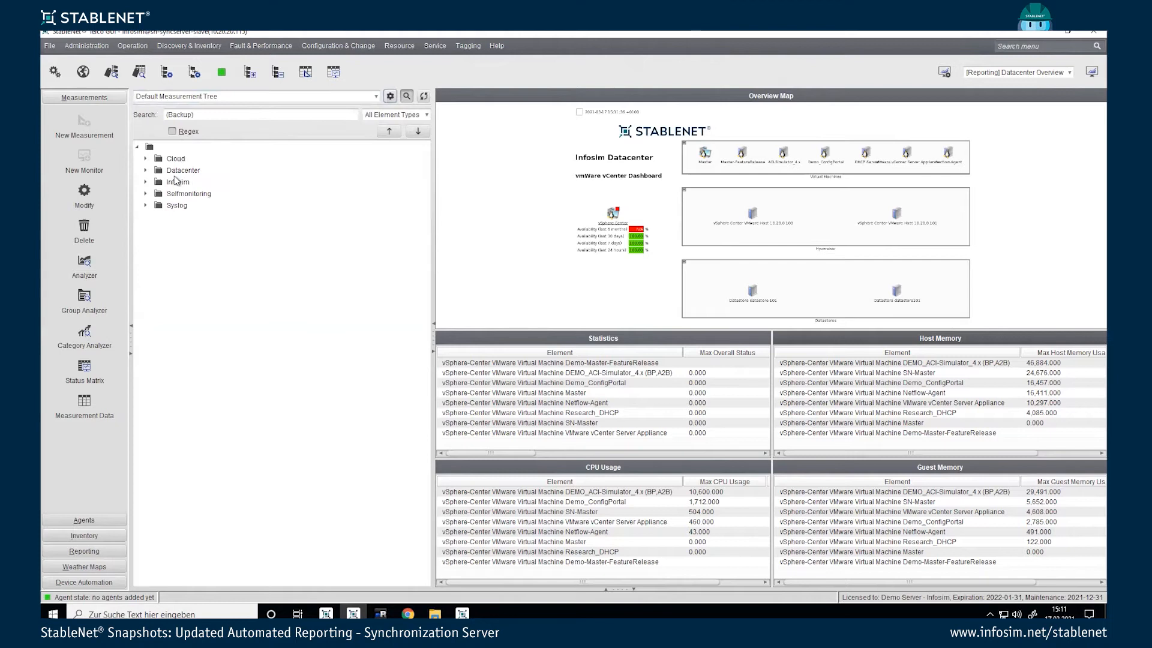
Step: Expand Selfmonitoring > StableNet Server and open StableNet(R) Server Monitoring in the Analyzer
{"action": "left_click", "coordinate": [149, 171]}
{"action": "left_click", "coordinate": [146, 194]}
{"action": "left_click", "coordinate": [154, 206]}
{"action": "left_click", "coordinate": [164, 252]}
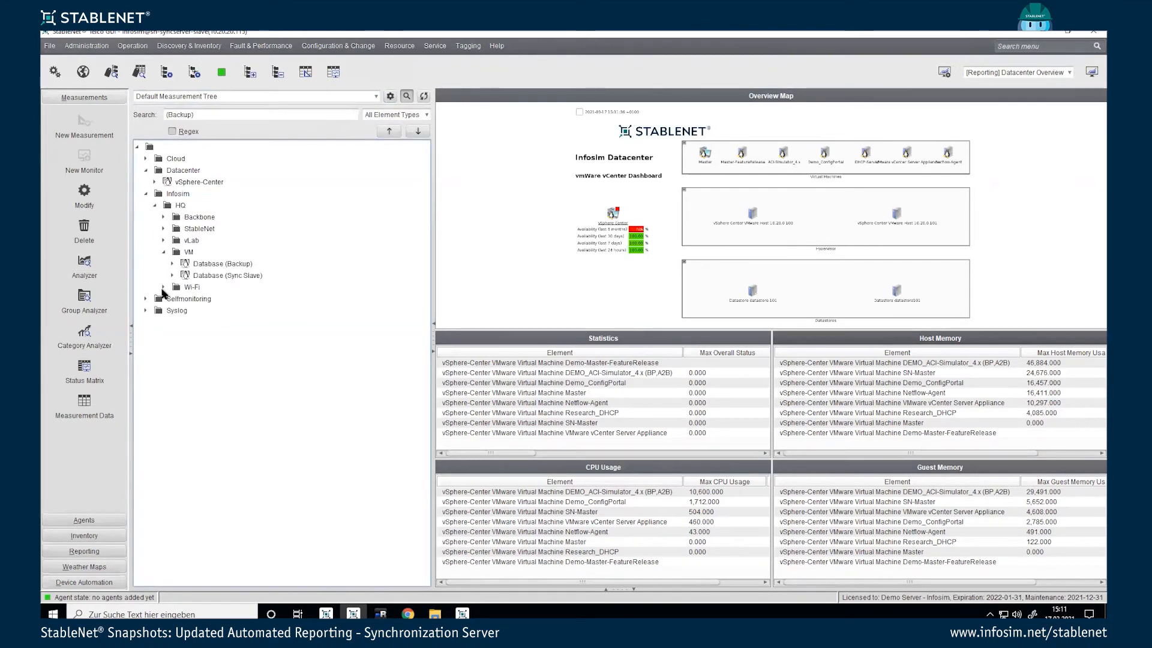
{"action": "left_click", "coordinate": [146, 299]}
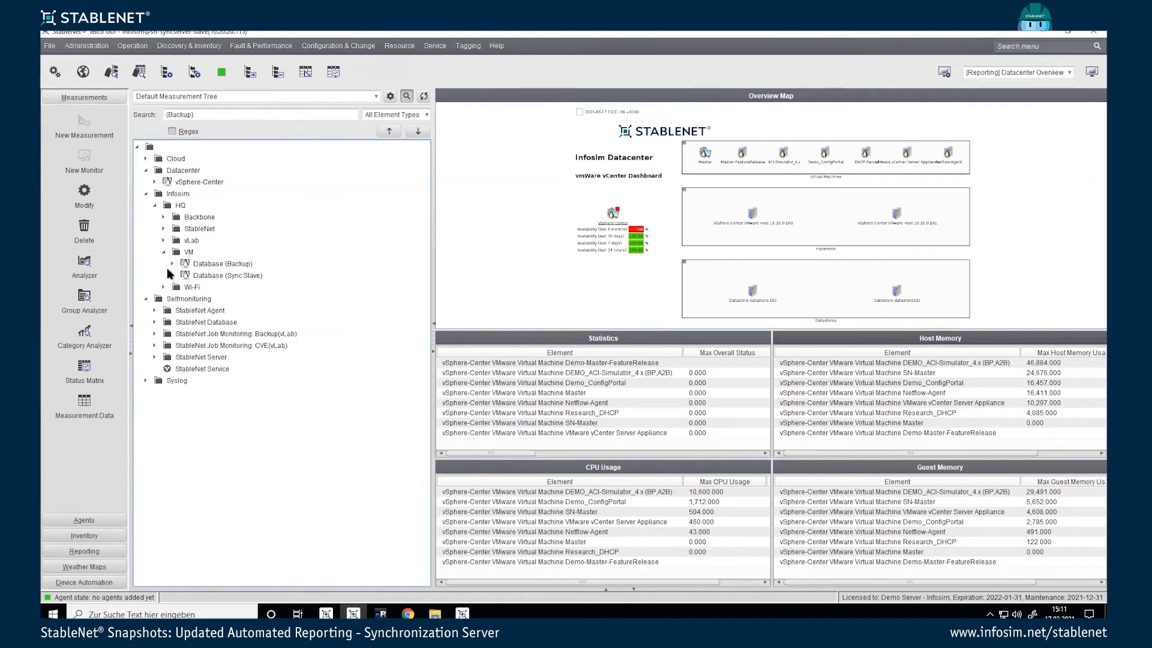
{"action": "left_click", "coordinate": [162, 253]}
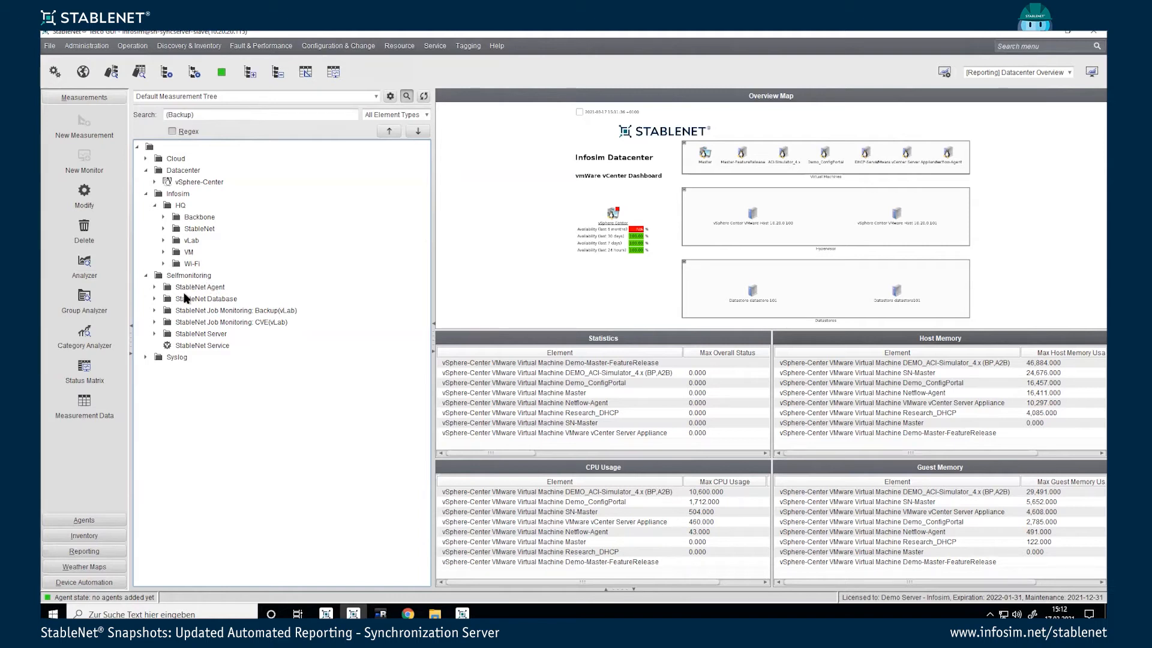
{"action": "left_click", "coordinate": [155, 333]}
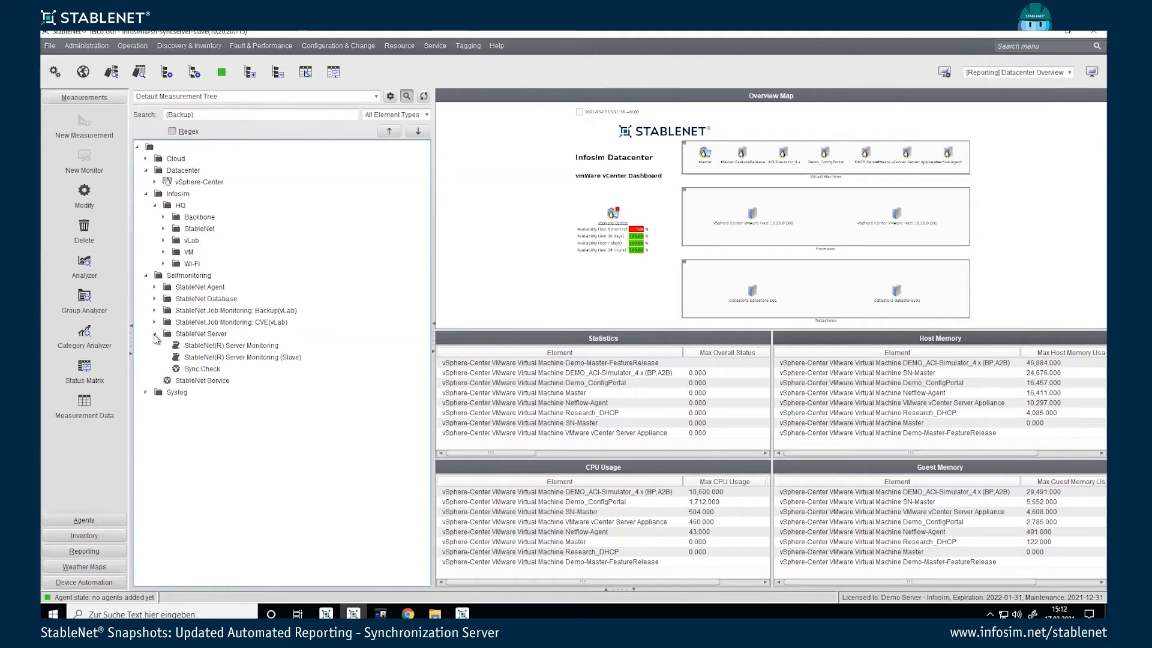
{"action": "left_click", "coordinate": [213, 350]}
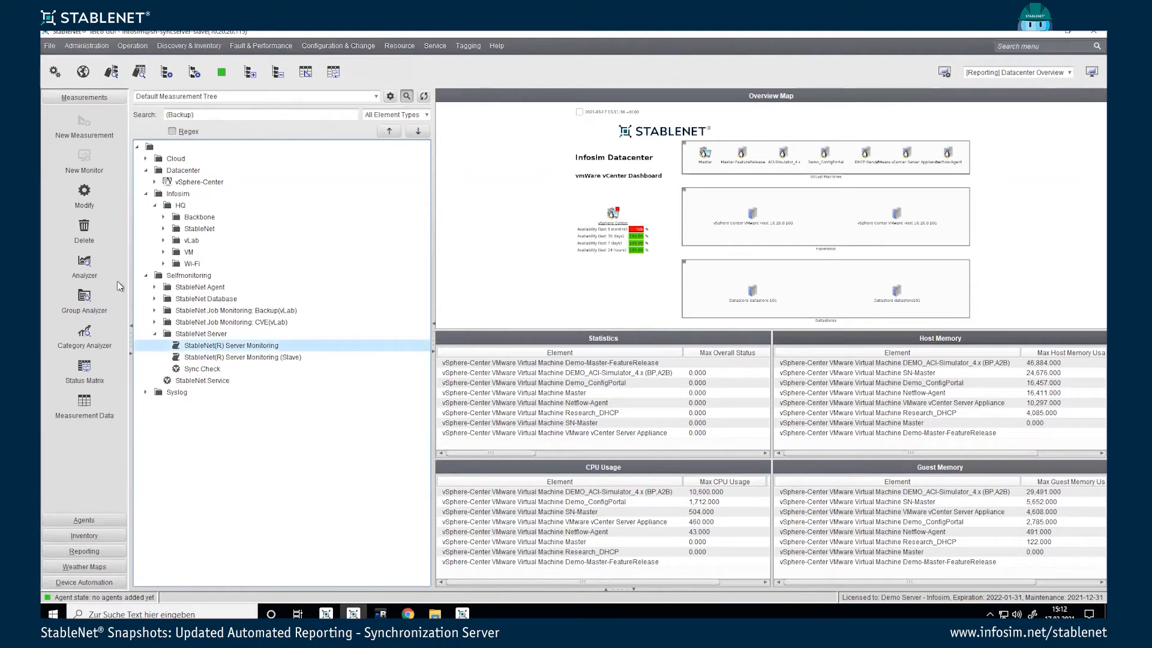
{"action": "left_click", "coordinate": [85, 264]}
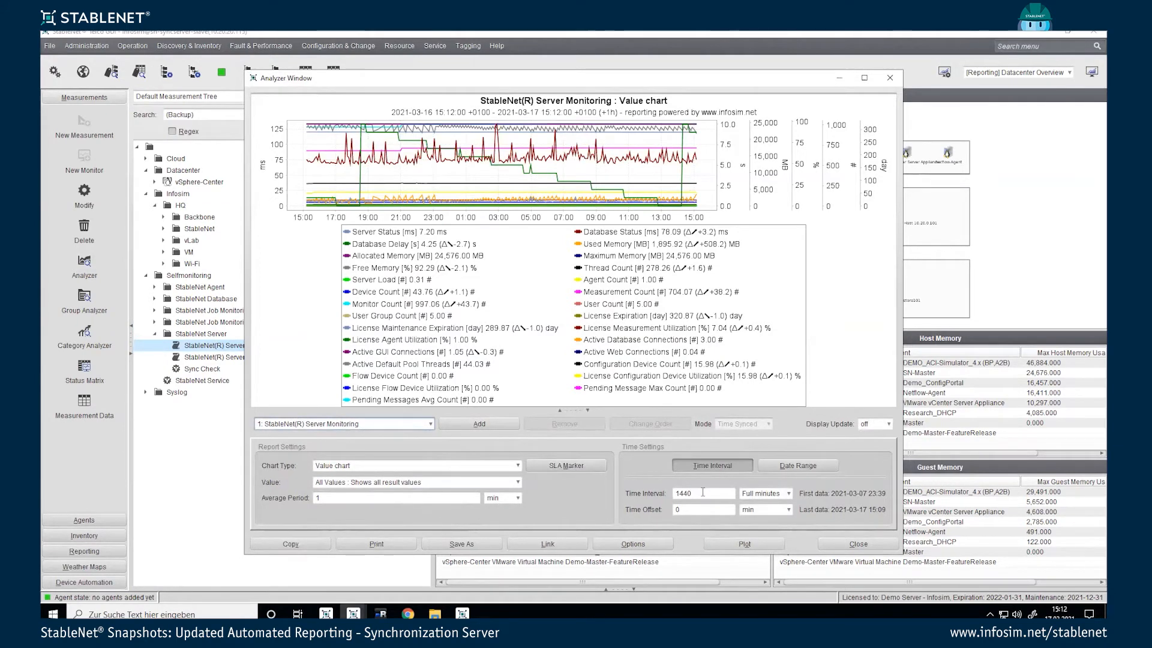
Step: Close the Analyzer window after reviewing the slave's Server Monitoring chart
{"action": "left_click", "coordinate": [836, 542]}
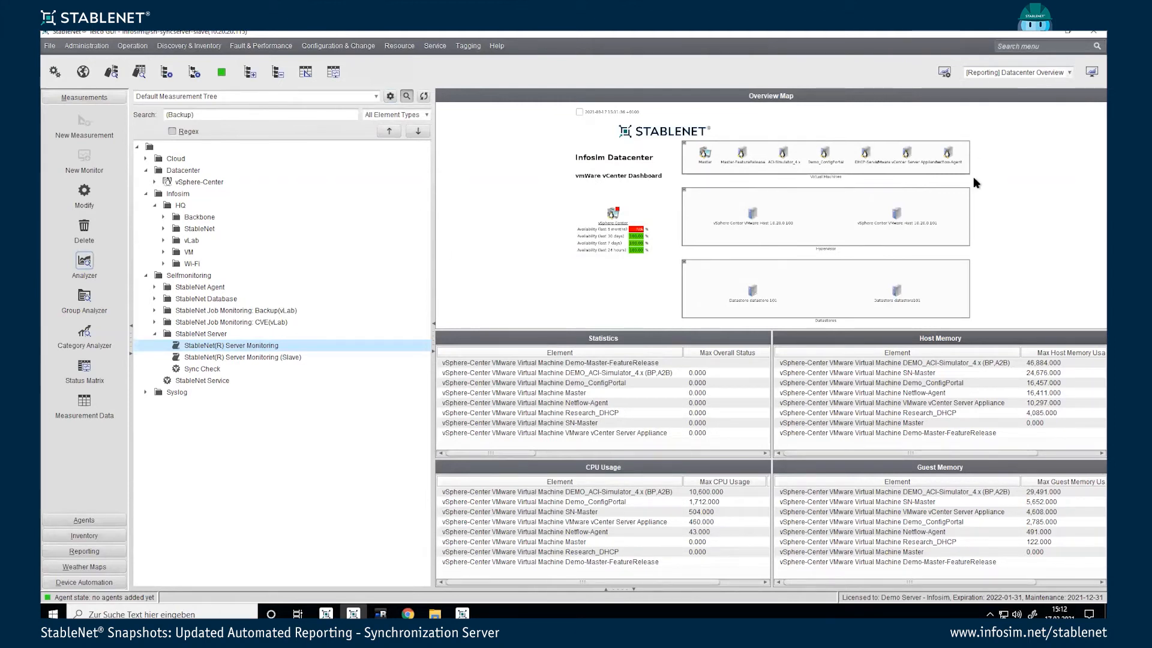
Step: Dismiss the dashboard list unchanged and switch back to the master server's GUI
{"action": "left_click", "coordinate": [985, 74]}
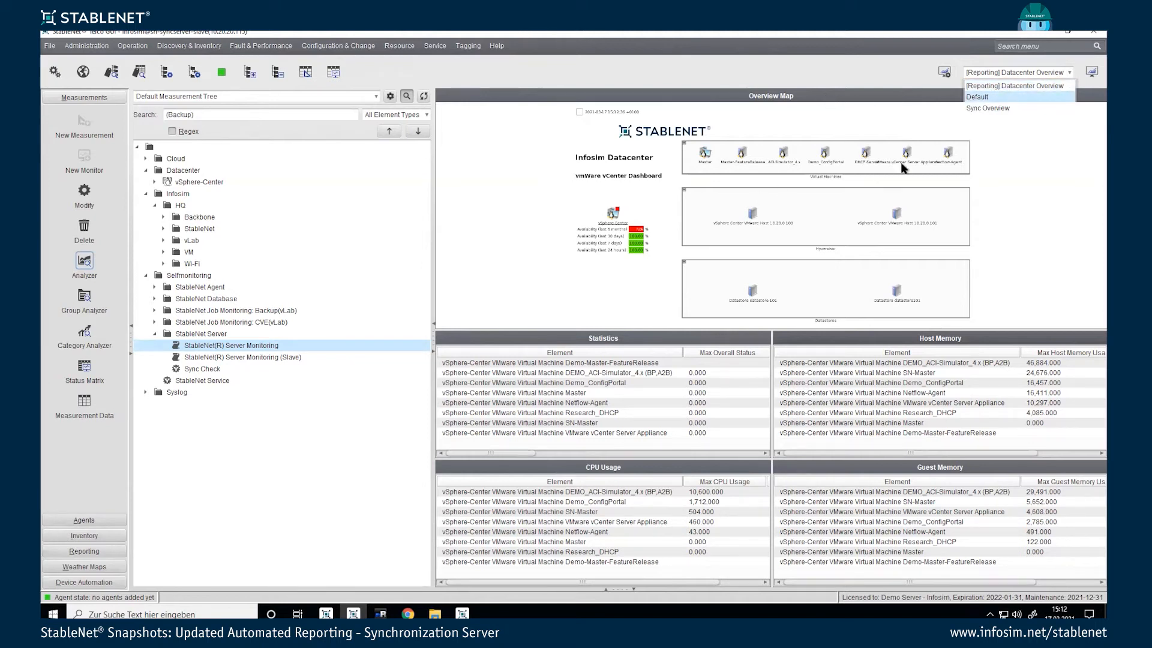
{"action": "left_click", "coordinate": [924, 79]}
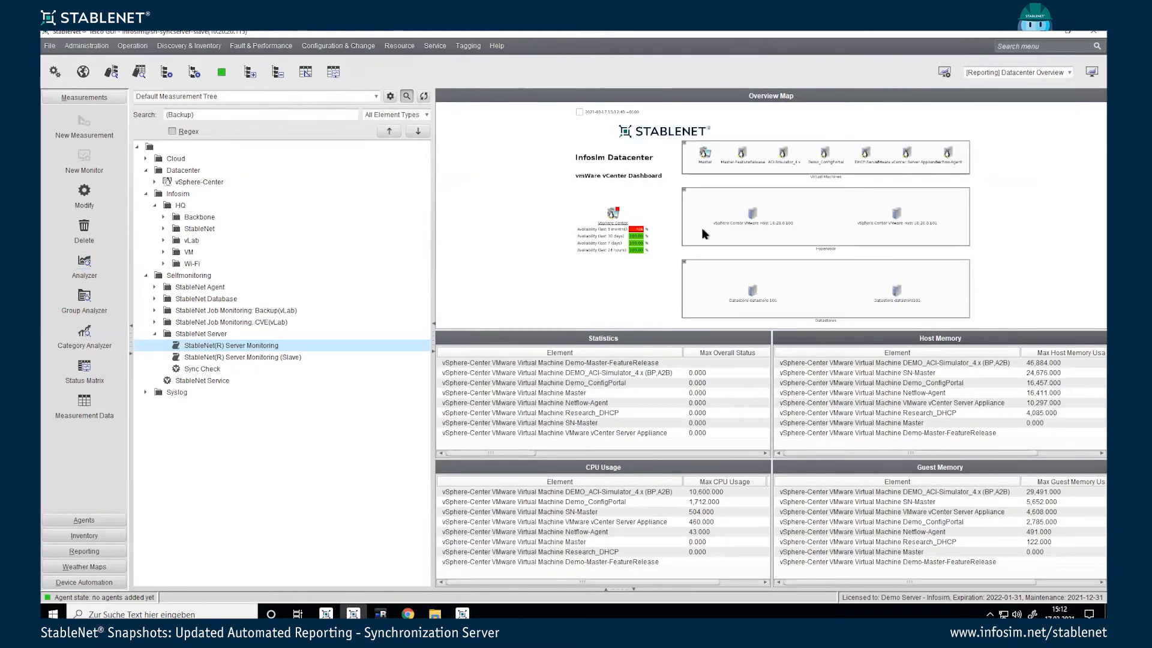
{"action": "left_click", "coordinate": [325, 614]}
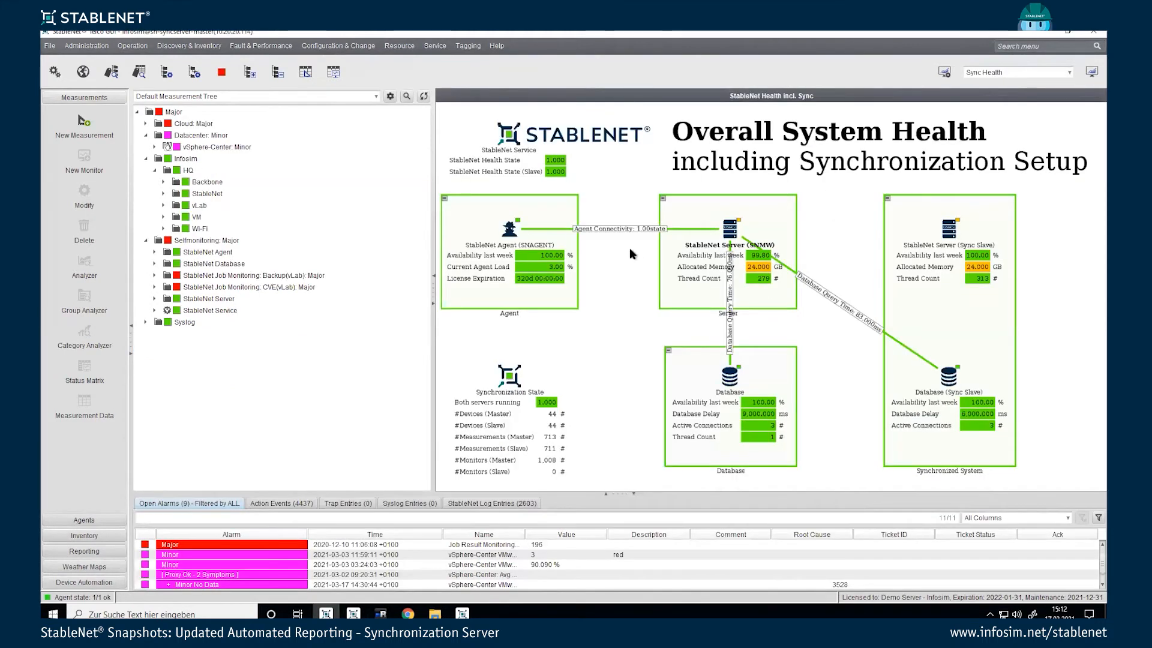
Step: Export the Sync Health dashboard as sync-health XML into the demo folder, then close the dashboard list
{"action": "left_click", "coordinate": [471, 46]}
{"action": "left_click", "coordinate": [945, 73]}
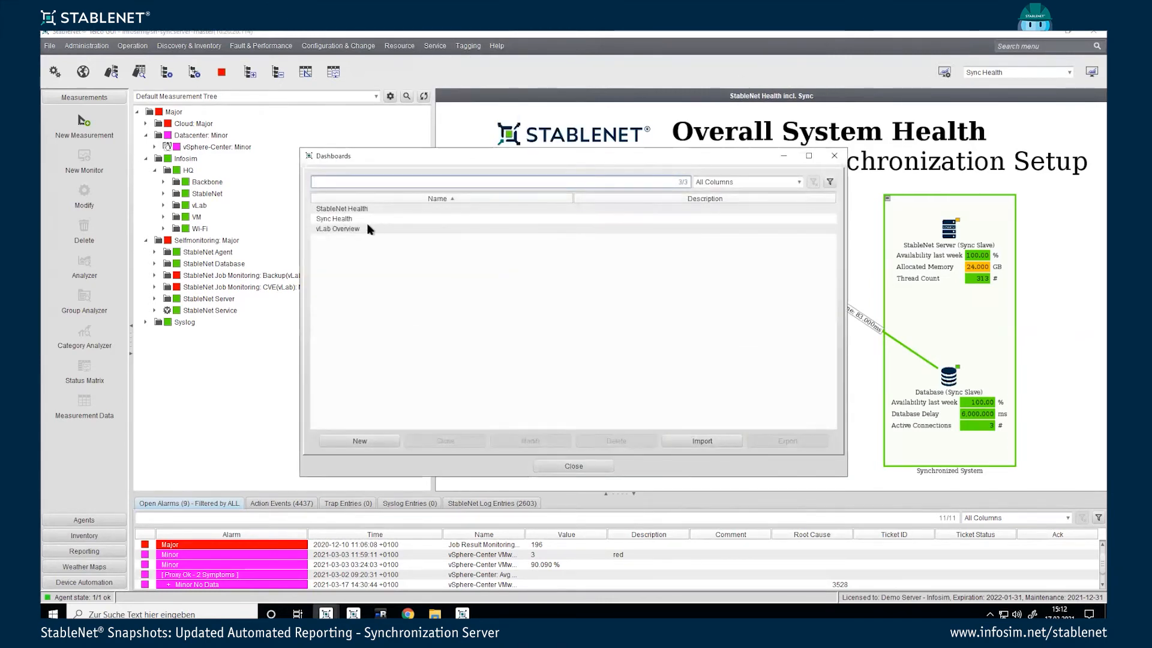
{"action": "left_click", "coordinate": [340, 221]}
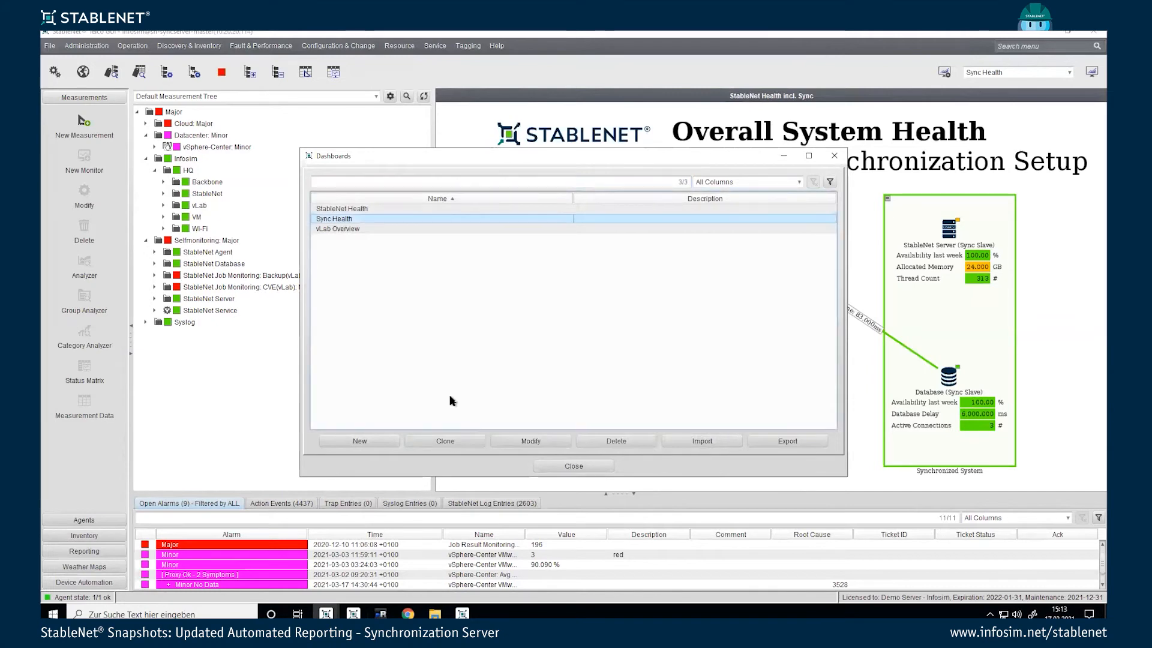
{"action": "left_click", "coordinate": [765, 438]}
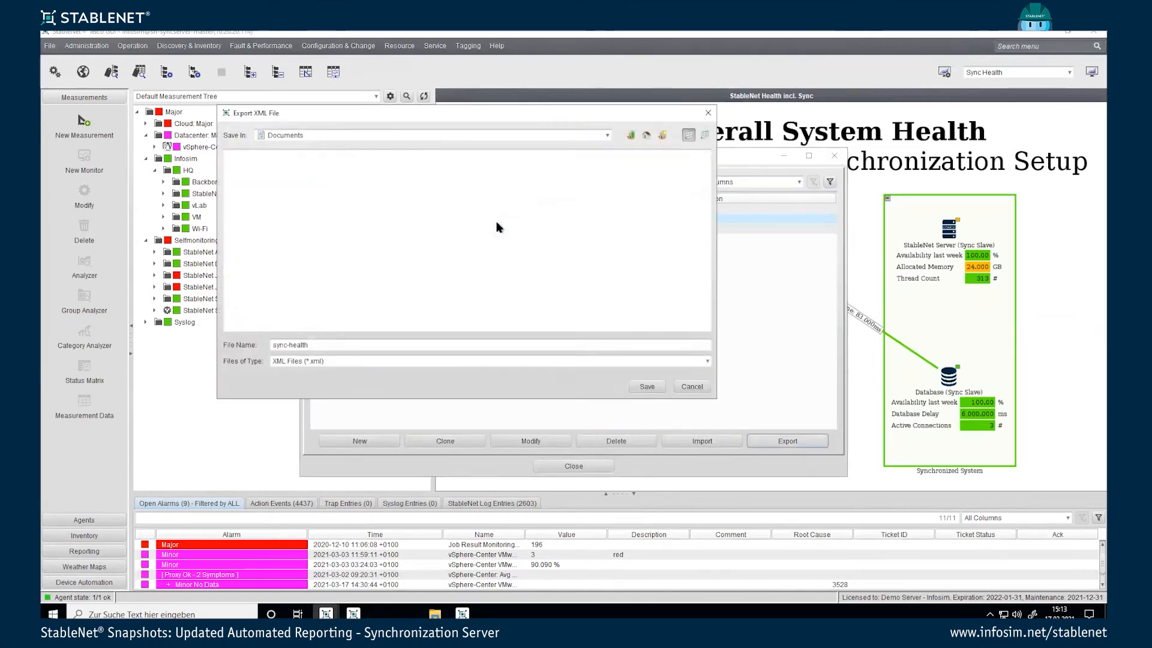
{"action": "double_click", "coordinate": [247, 156]}
{"action": "left_click", "coordinate": [370, 342]}
{"action": "left_click", "coordinate": [642, 384]}
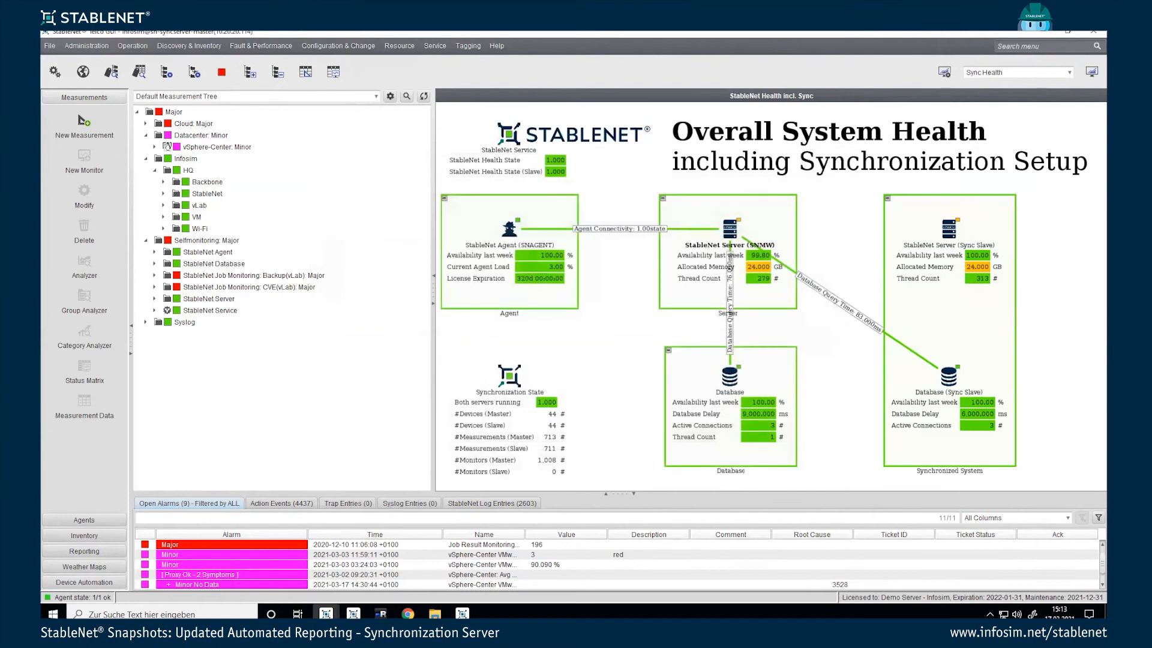
{"action": "left_click", "coordinate": [354, 613]}
Step: Import the Sync Health dashboard from sync-health.xml on the slave server
{"action": "left_click", "coordinate": [945, 74]}
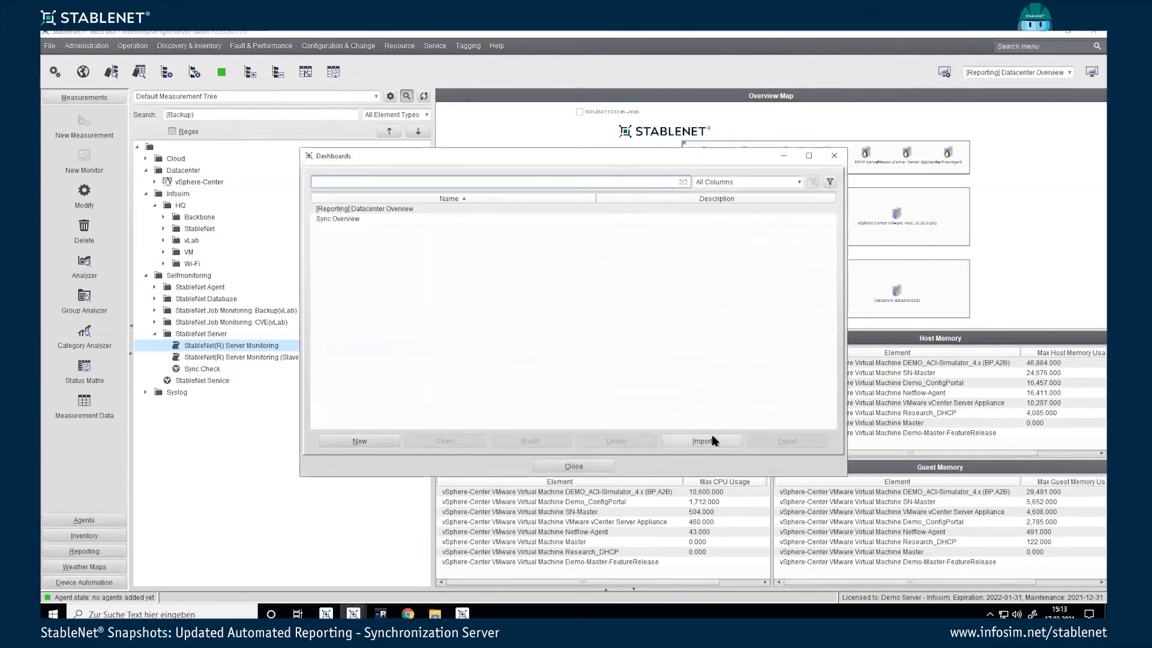
{"action": "left_click", "coordinate": [711, 436]}
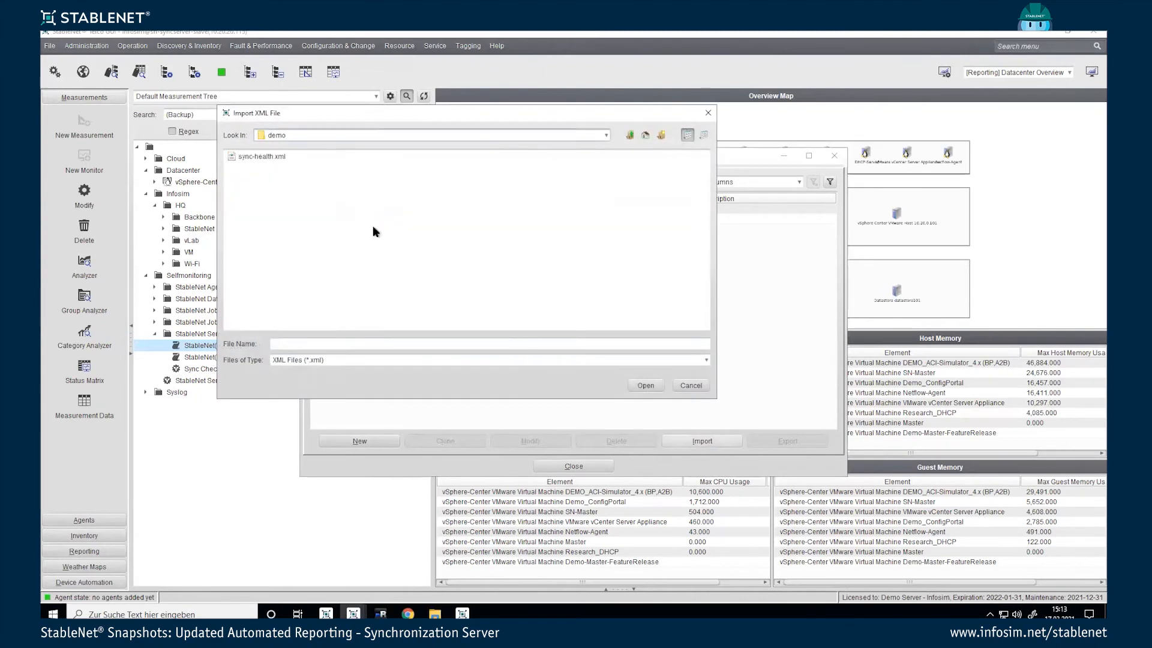
{"action": "double_click", "coordinate": [263, 157]}
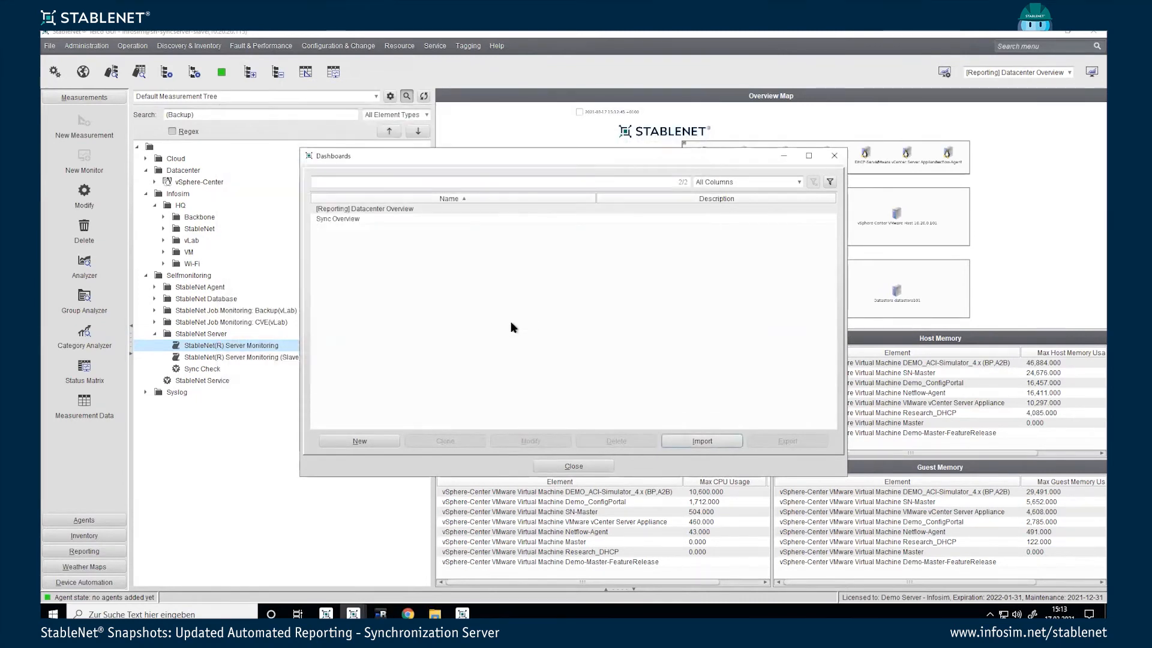
{"action": "left_click", "coordinate": [573, 466]}
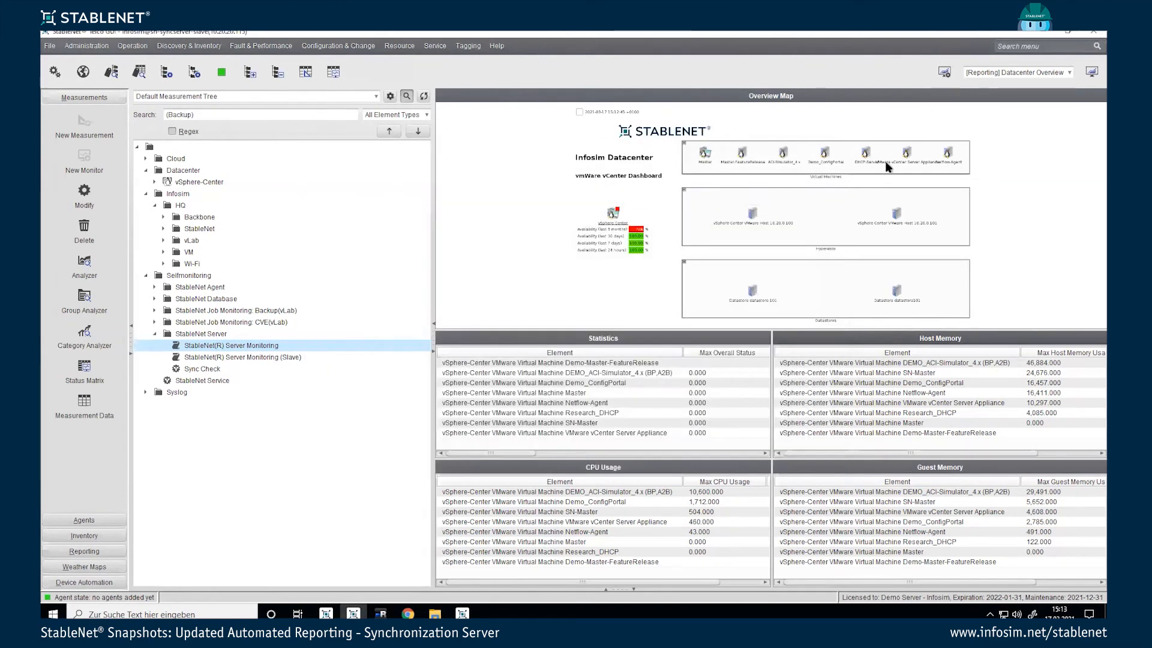
Step: Switch the slave's view to the Sync Health dashboard and reopen dashboard management
{"action": "left_click", "coordinate": [982, 73]}
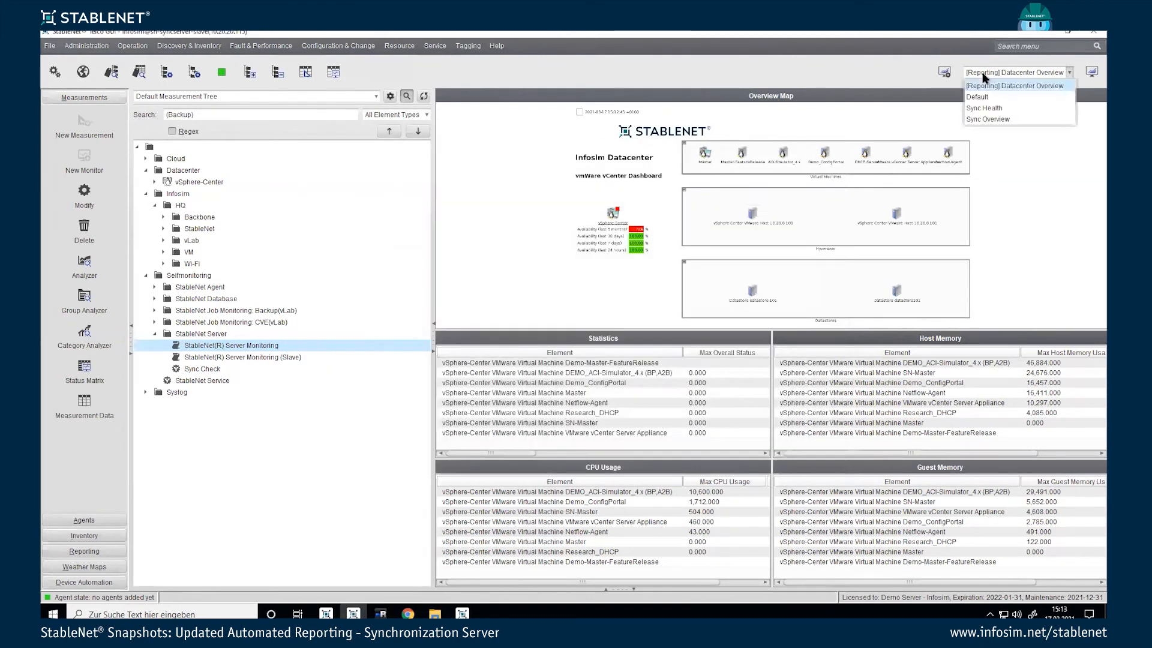
{"action": "left_click", "coordinate": [984, 109]}
{"action": "left_click", "coordinate": [944, 73]}
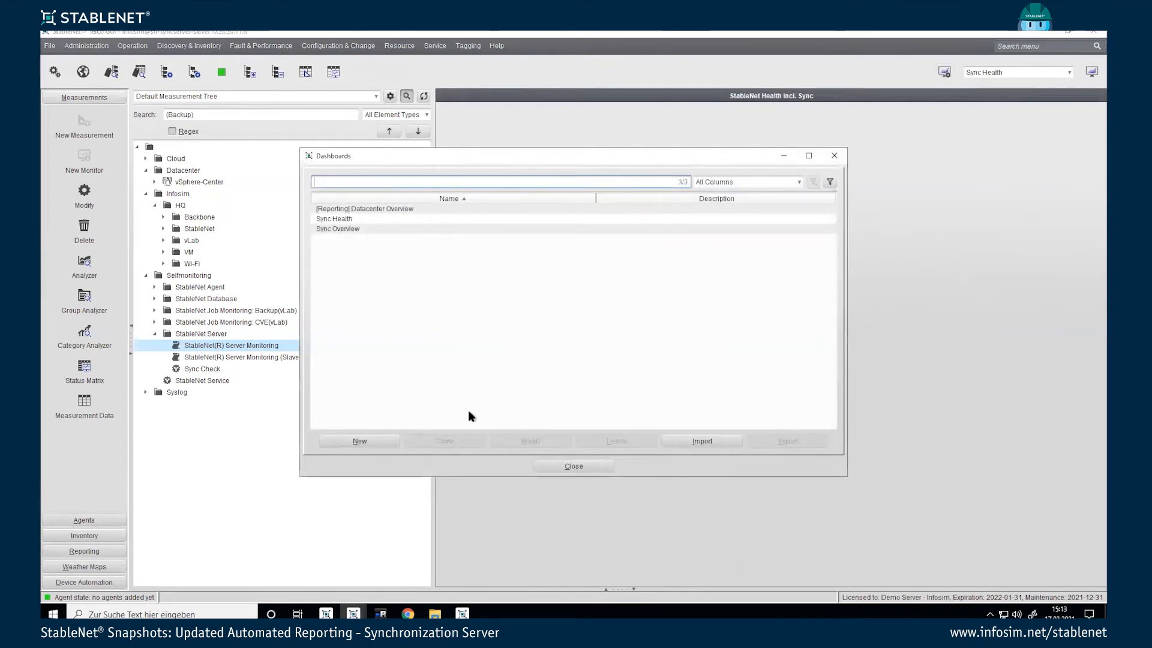
Step: Point Sync Health's weather map widget to the cloned StableNet Health (in Sync Setup) map and save
{"action": "double_click", "coordinate": [338, 220]}
{"action": "double_click", "coordinate": [611, 354]}
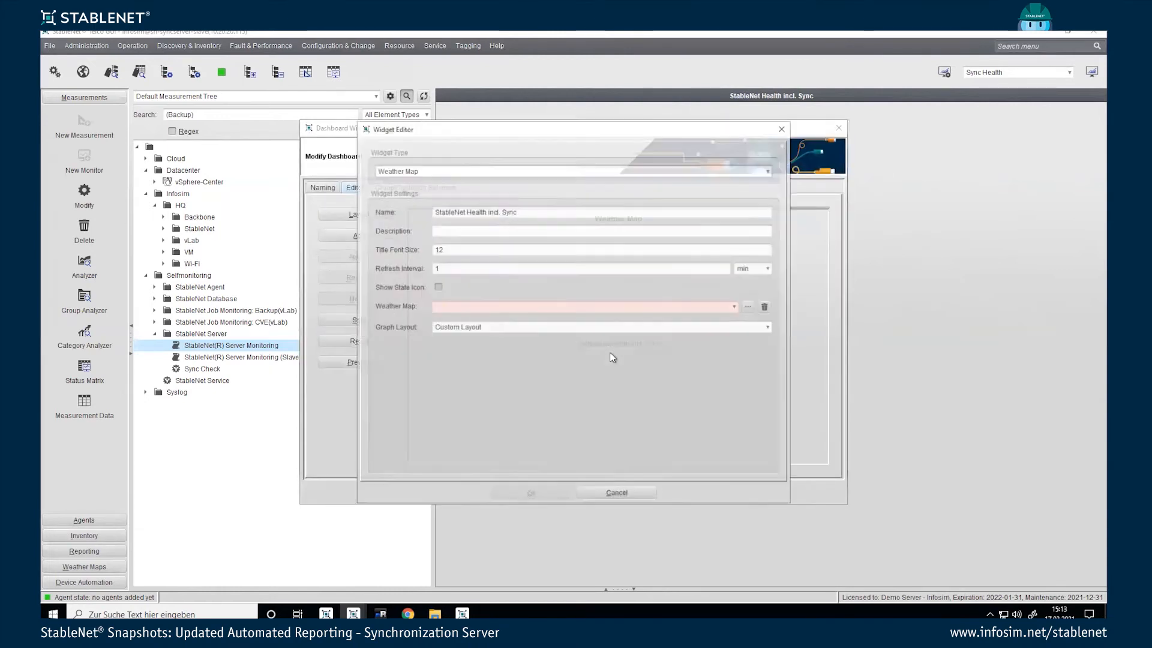
{"action": "left_click", "coordinate": [472, 311]}
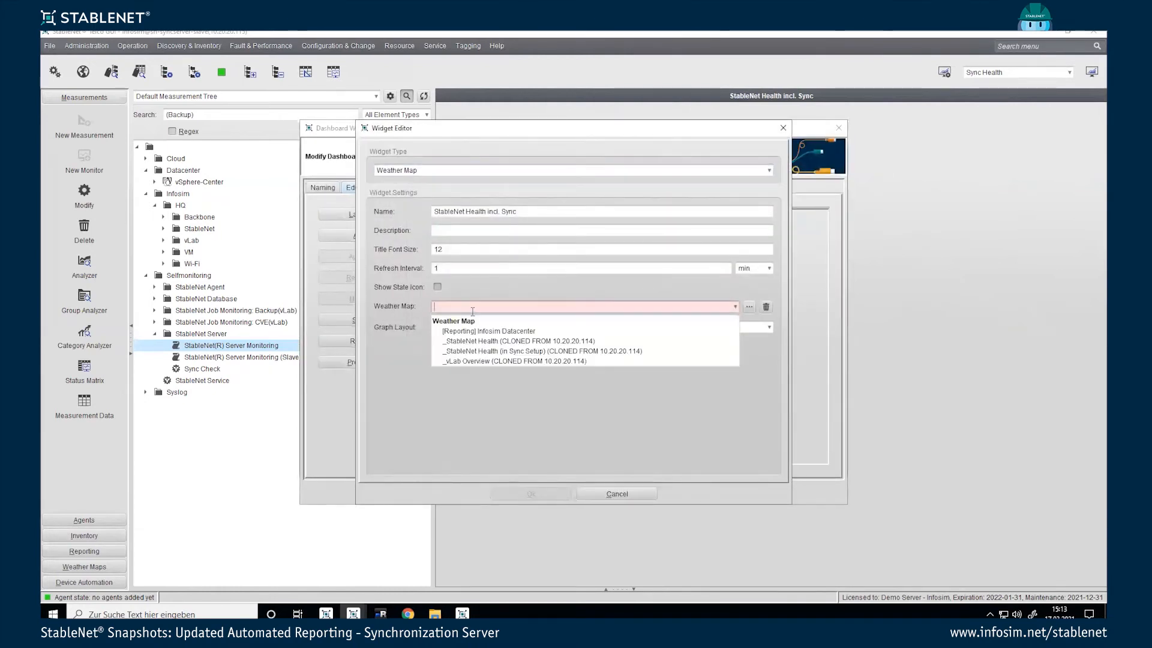
{"action": "left_click", "coordinate": [522, 351]}
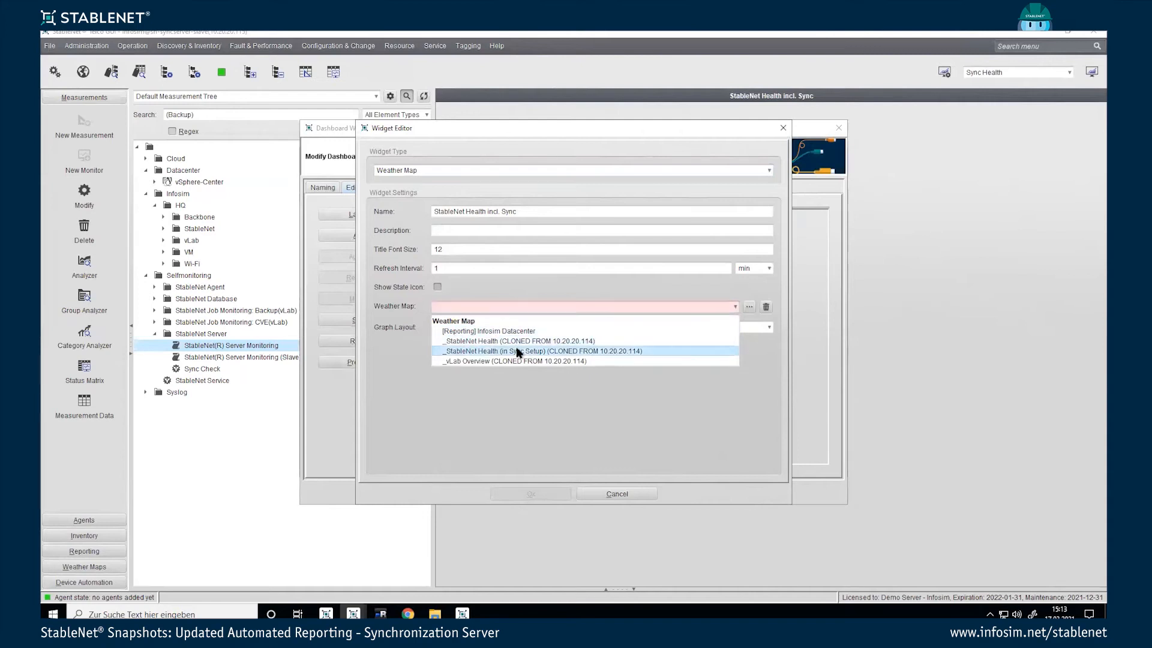
{"action": "left_click", "coordinate": [550, 493]}
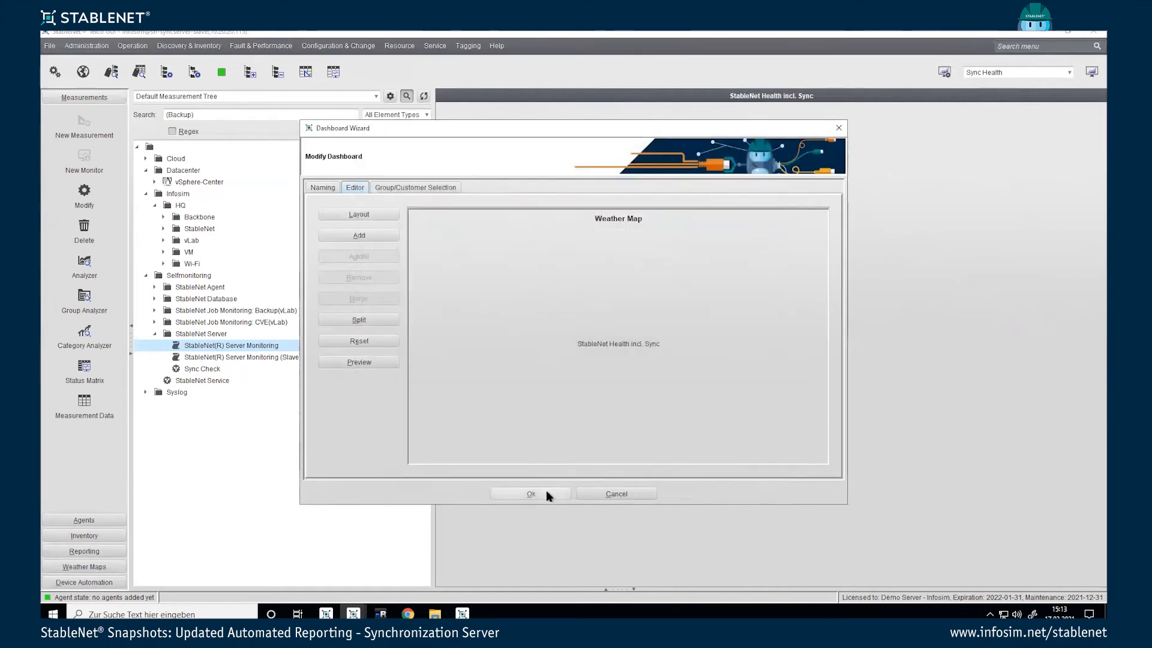
{"action": "left_click", "coordinate": [546, 491]}
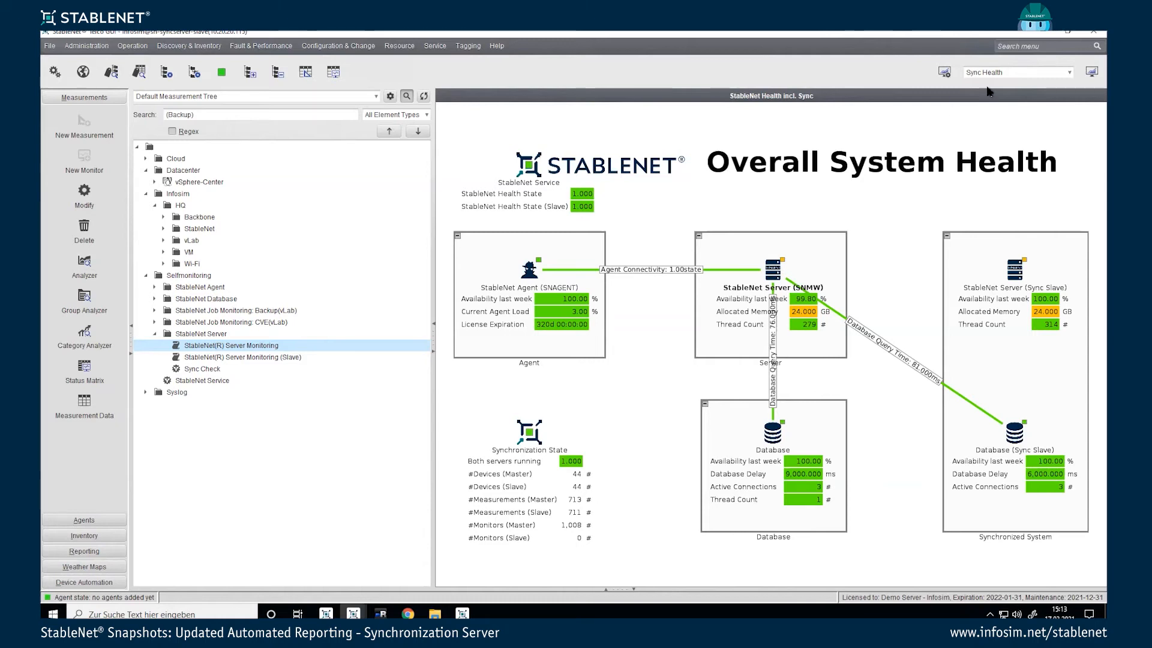
{"action": "left_click", "coordinate": [944, 73]}
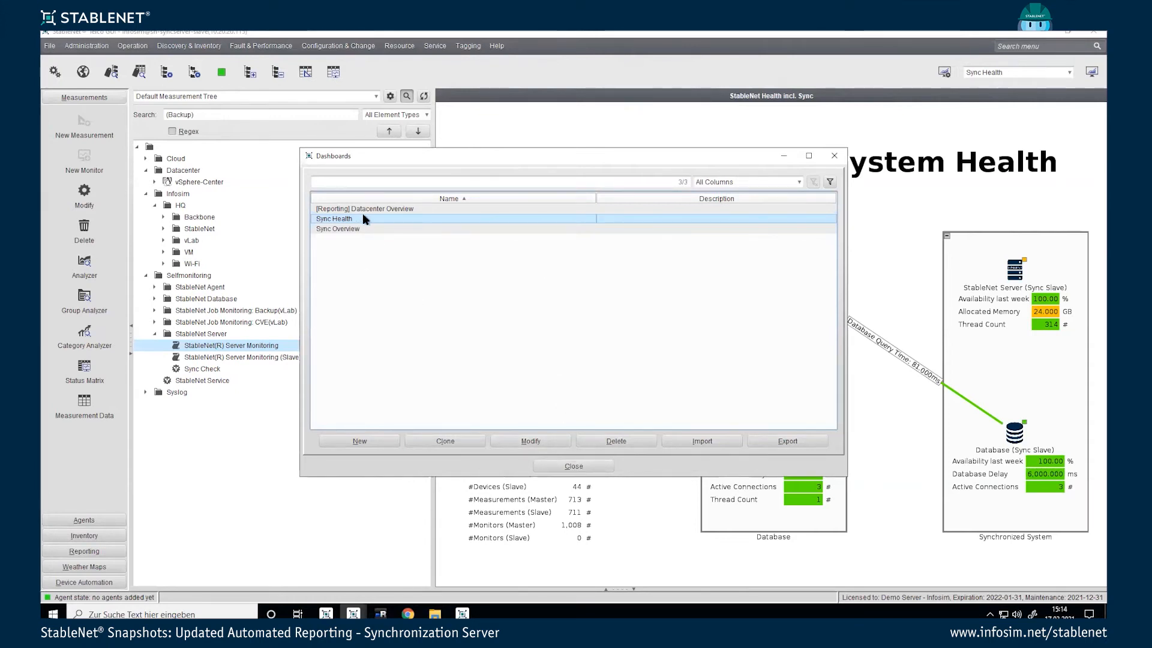
Step: Show the [Reporting] Datacenter Tree on the slave, then bring the master's window to the front
{"action": "left_click", "coordinate": [574, 466]}
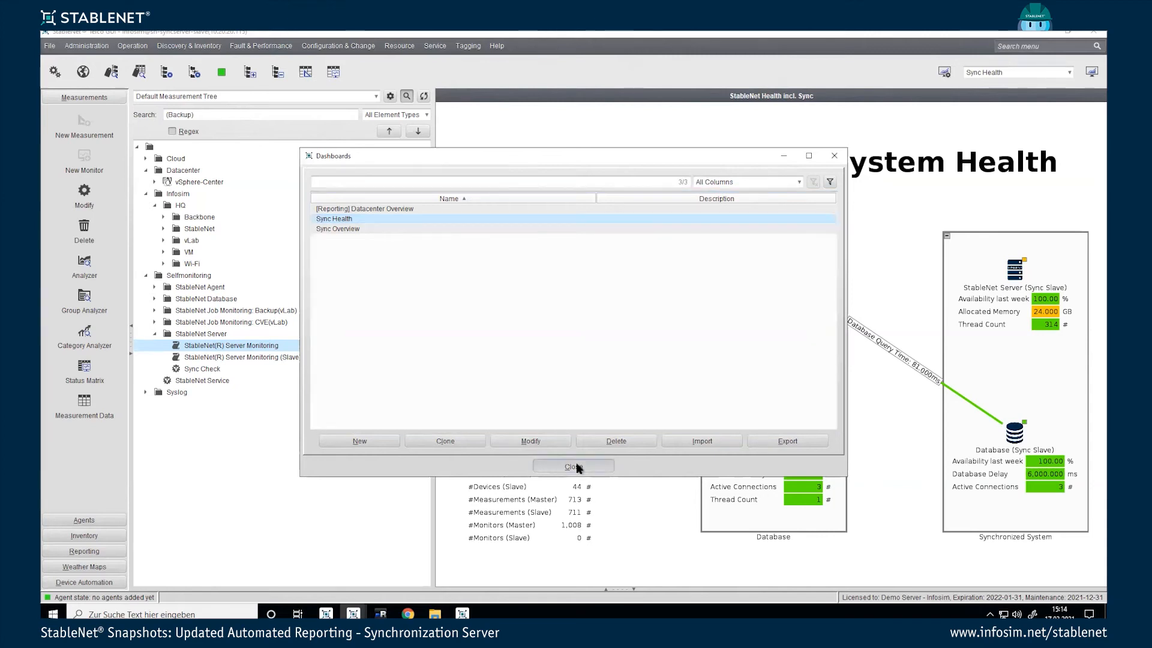
{"action": "left_click", "coordinate": [285, 99]}
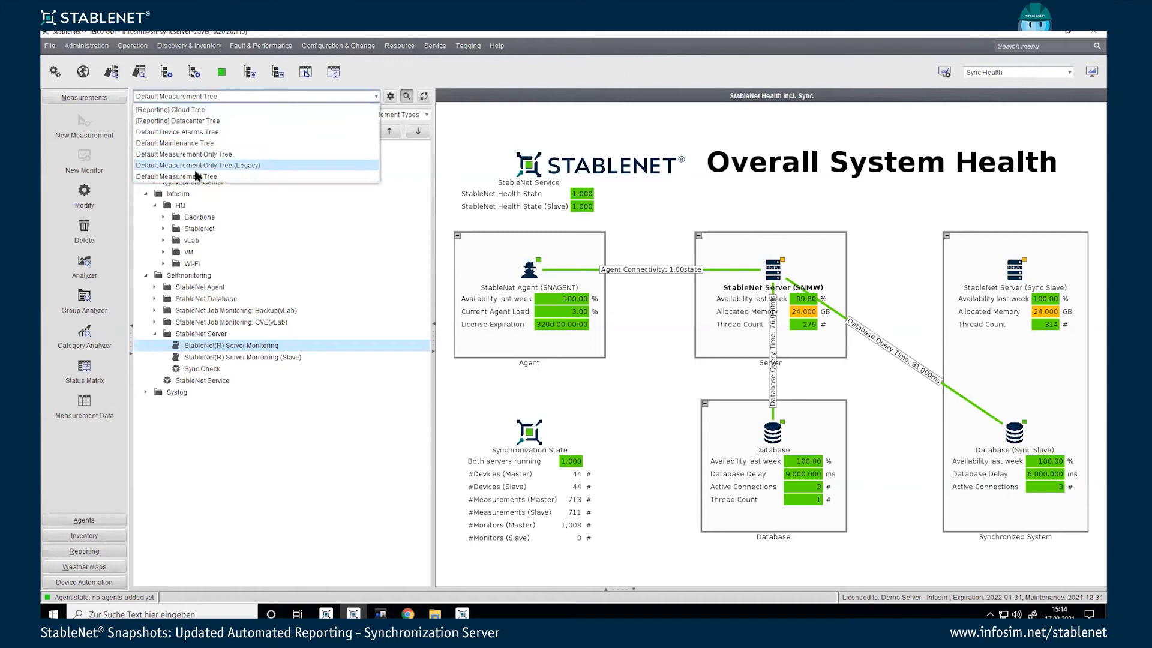
{"action": "left_click", "coordinate": [198, 121]}
{"action": "left_click", "coordinate": [202, 99]}
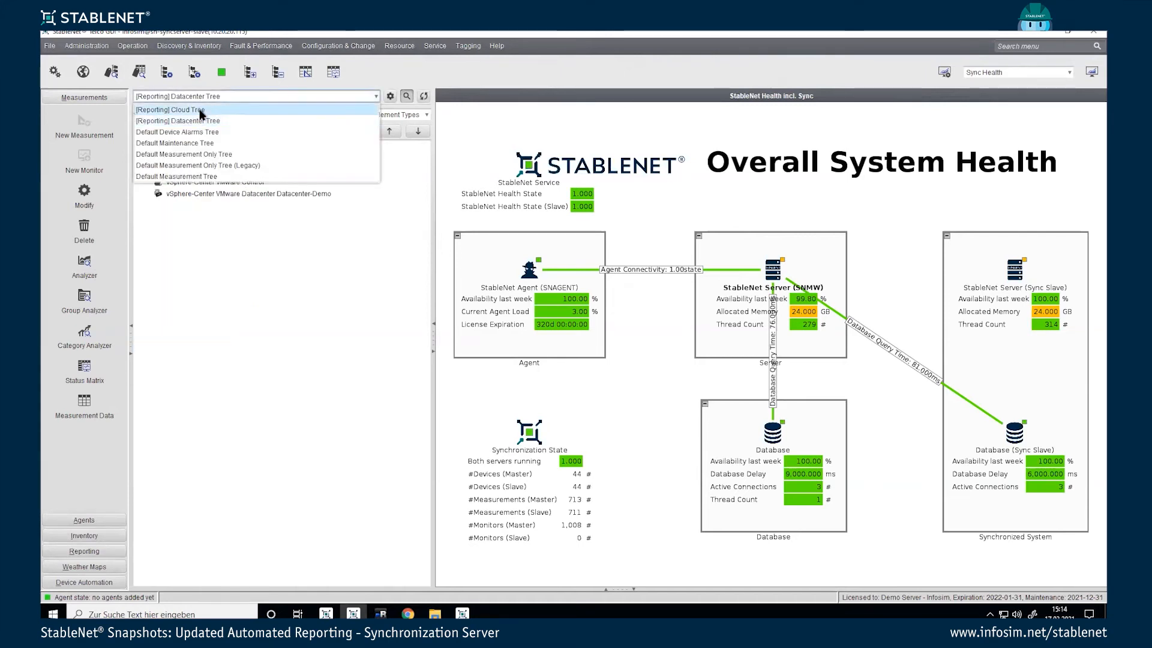
{"action": "left_click", "coordinate": [234, 282]}
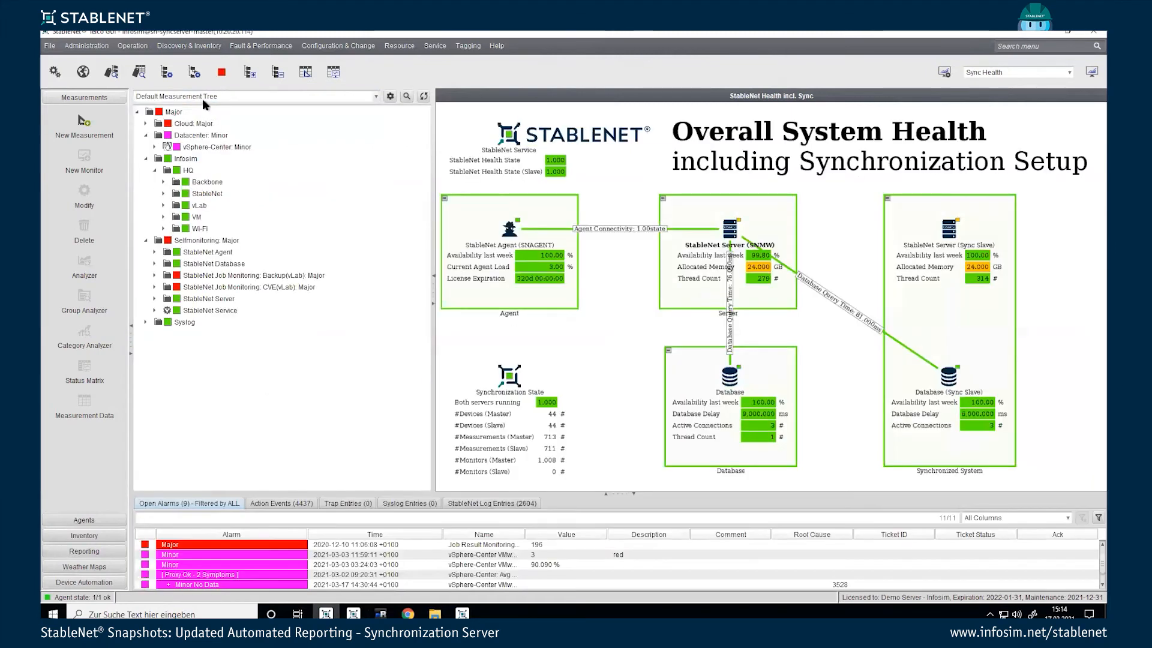
{"action": "left_click", "coordinate": [203, 98]}
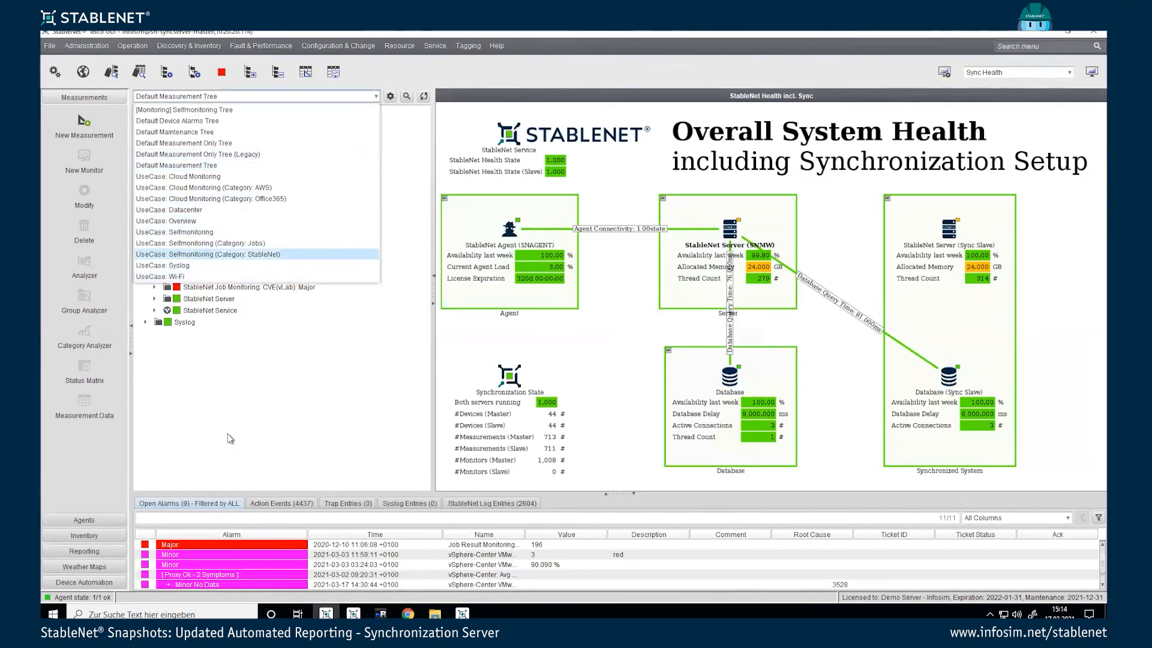
Step: Export the UseCase: Datacenter tag tree as usecase_-datacenter XML from Tag Tree Configurations
{"action": "left_click", "coordinate": [232, 366]}
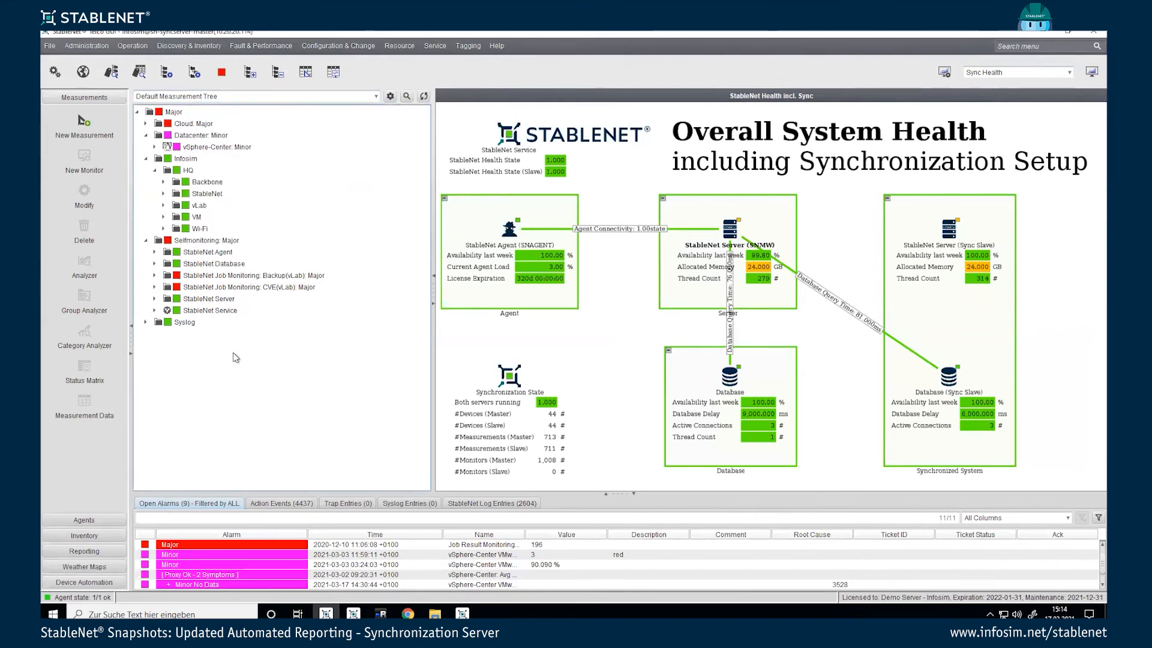
{"action": "left_click", "coordinate": [469, 49]}
{"action": "left_click", "coordinate": [471, 70]}
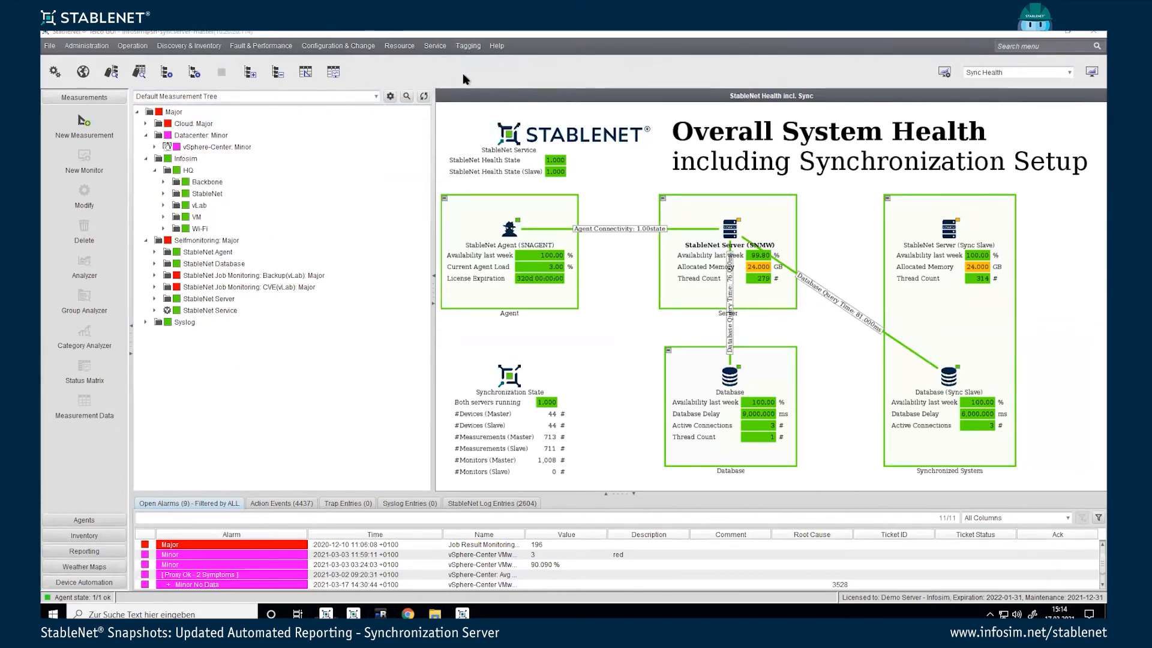
{"action": "left_click_drag", "start_coordinate": [832, 295], "coordinate": [845, 436]}
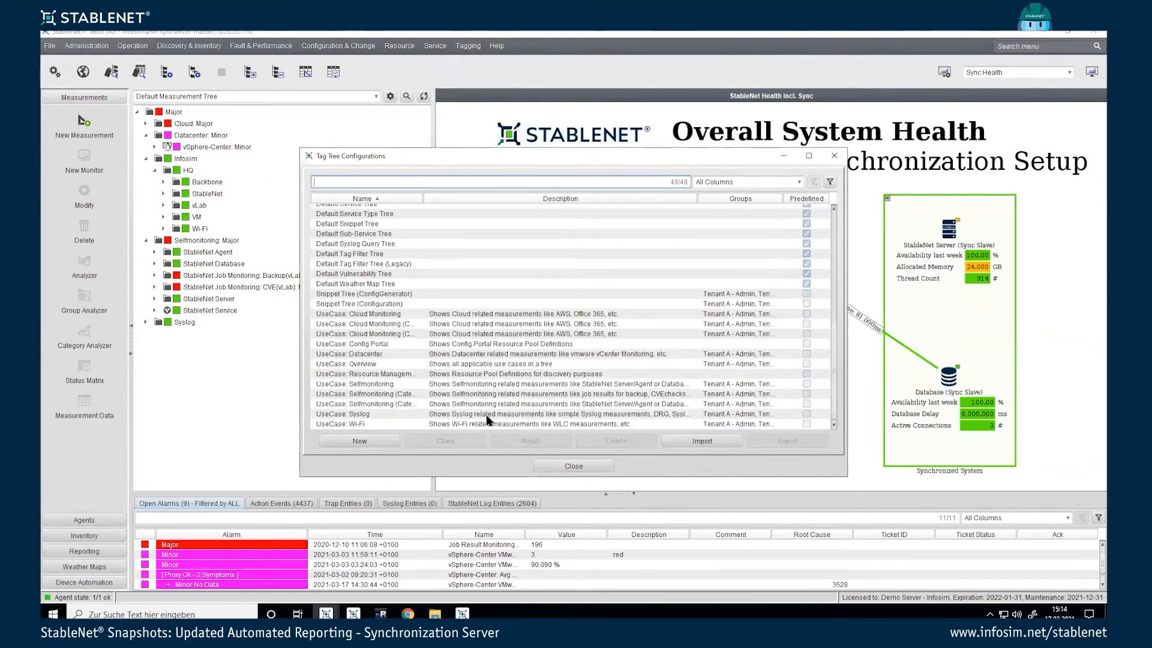
{"action": "left_click", "coordinate": [370, 355]}
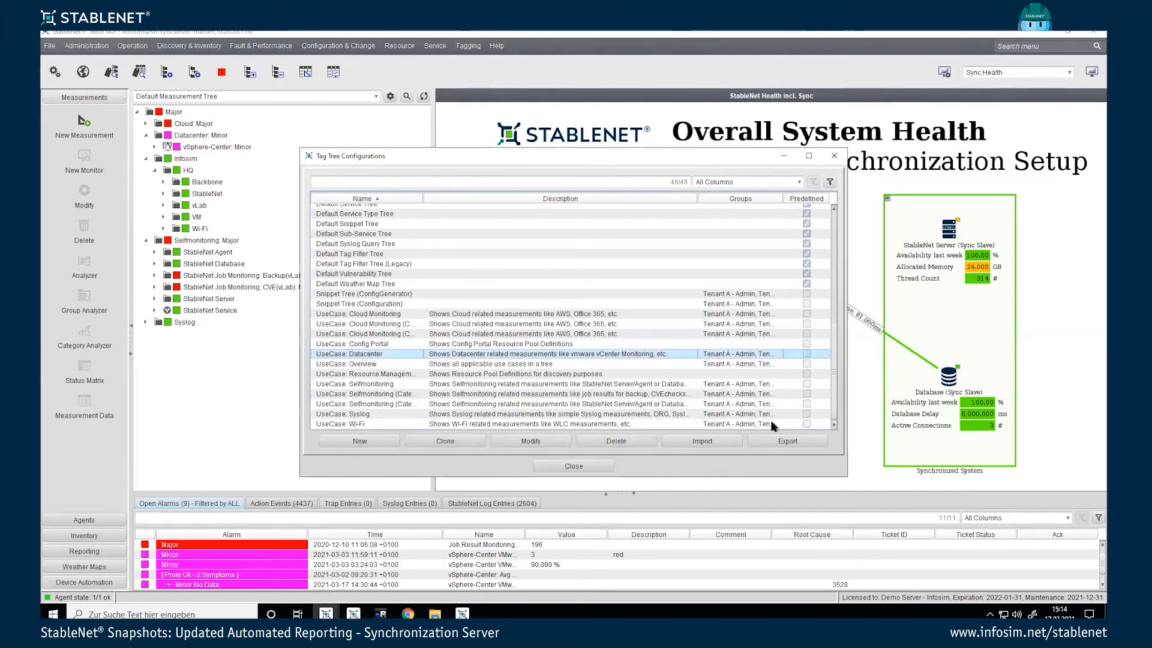
{"action": "left_click", "coordinate": [775, 440]}
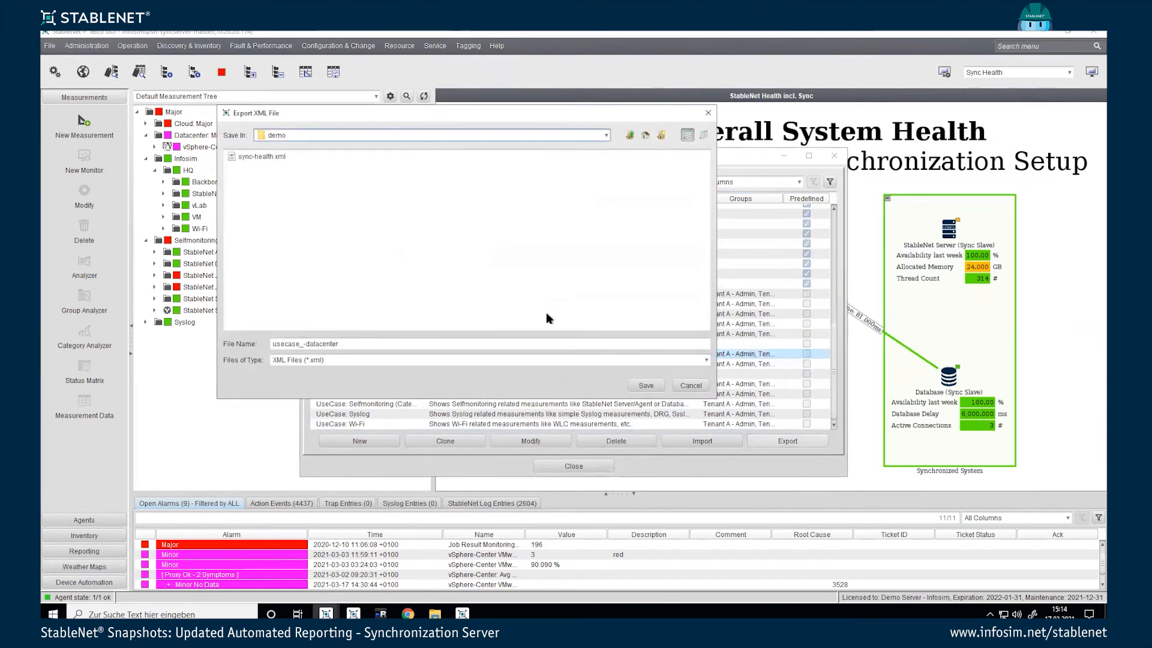
{"action": "left_click", "coordinate": [638, 385]}
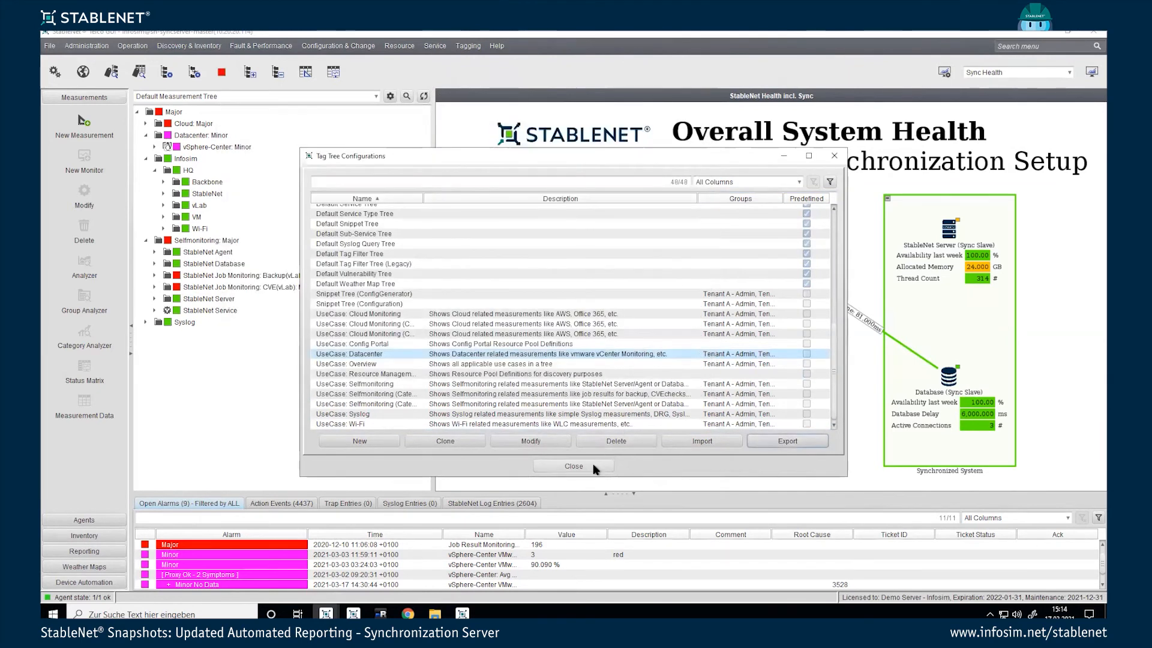
{"action": "left_click", "coordinate": [573, 466]}
Step: On the slave, import the tag tree from usecase_-datacenter.xml in Tag Tree Configurations
{"action": "key", "text": "alt+Tab"}
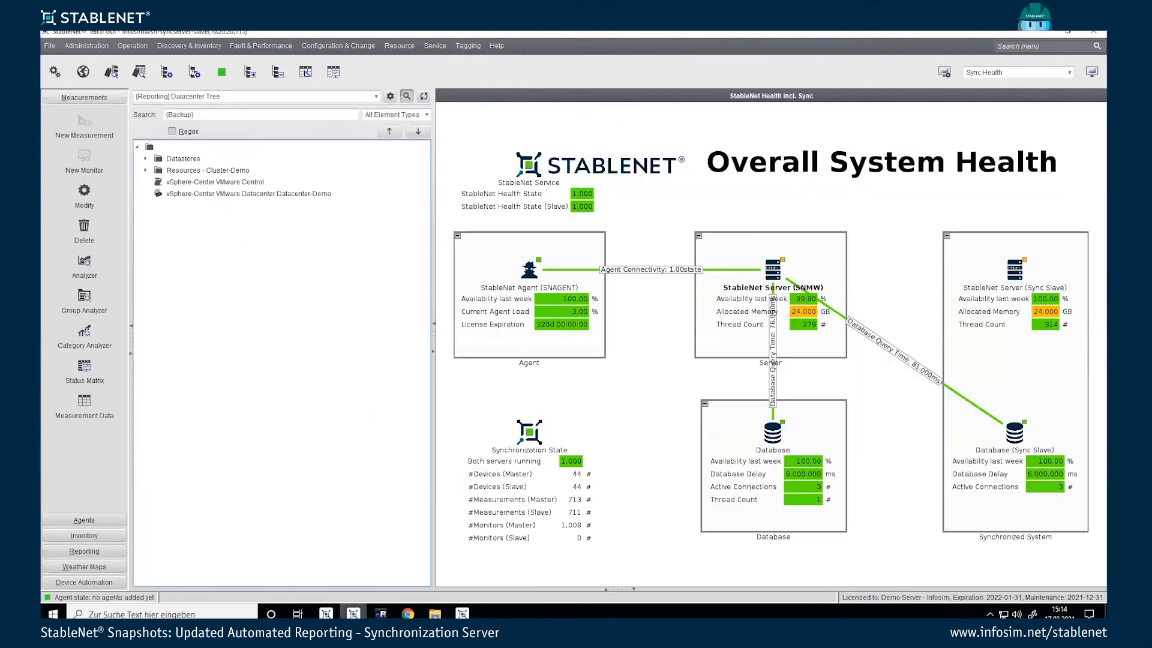
{"action": "left_click", "coordinate": [468, 46]}
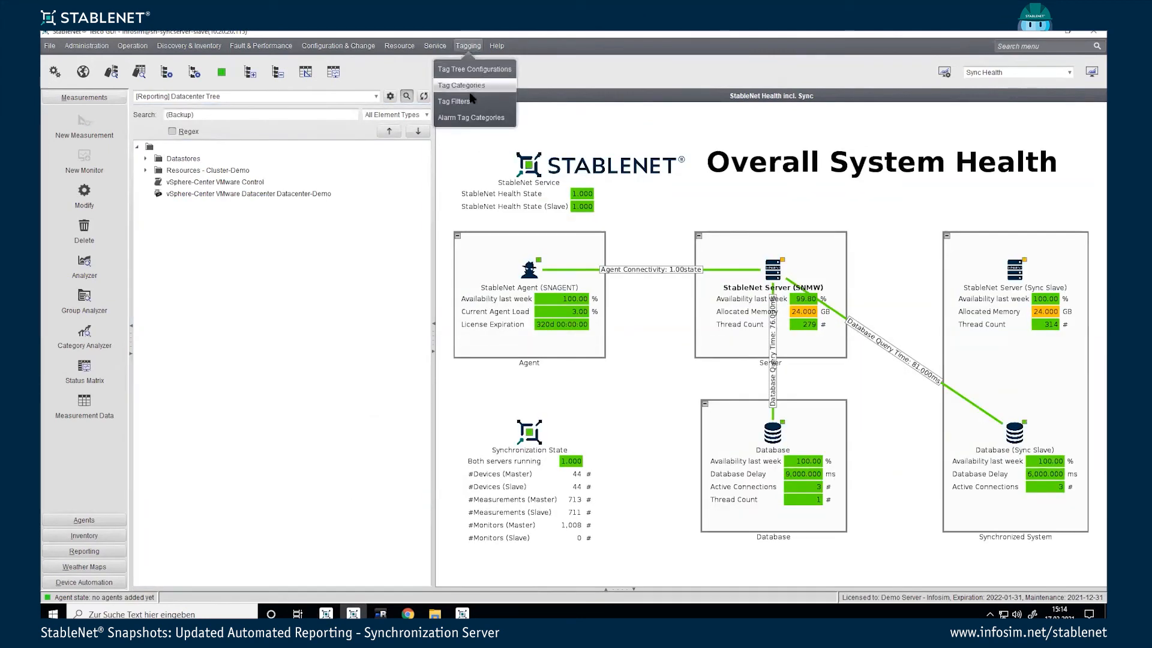
{"action": "left_click", "coordinate": [474, 69]}
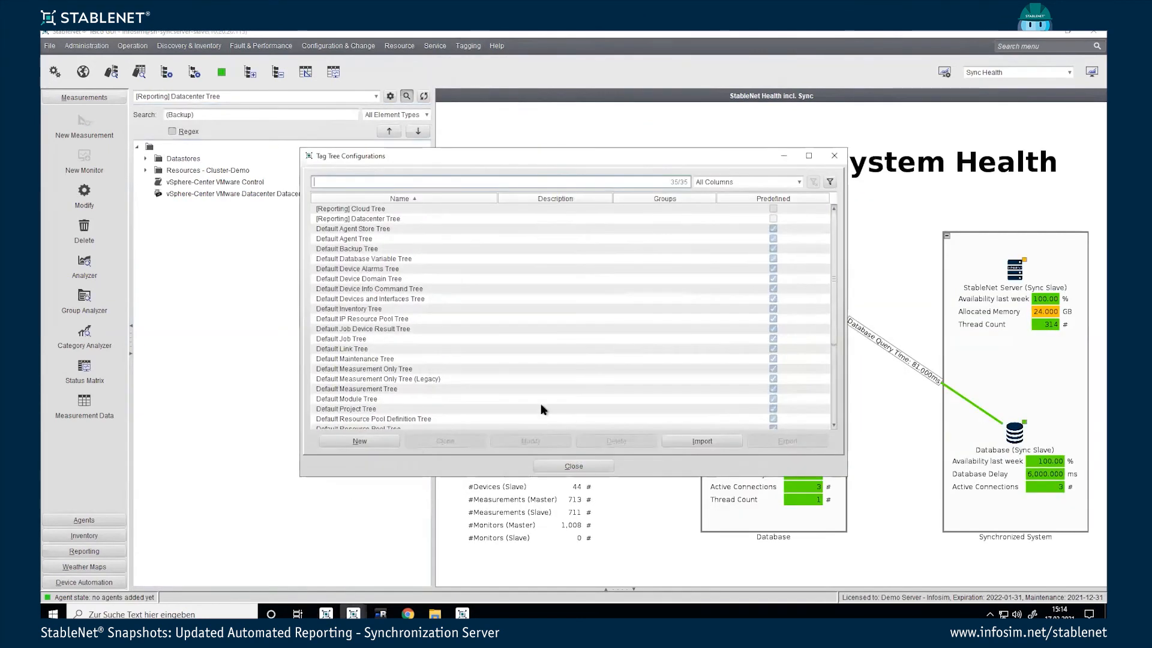
{"action": "left_click", "coordinate": [690, 440]}
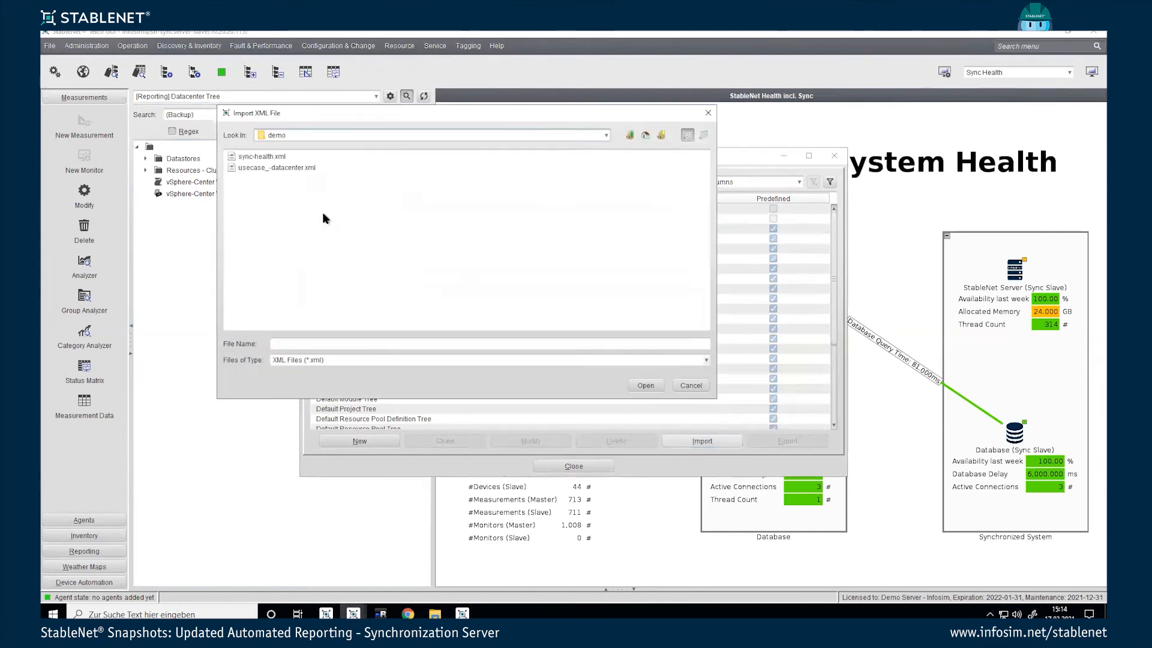
{"action": "double_click", "coordinate": [273, 167]}
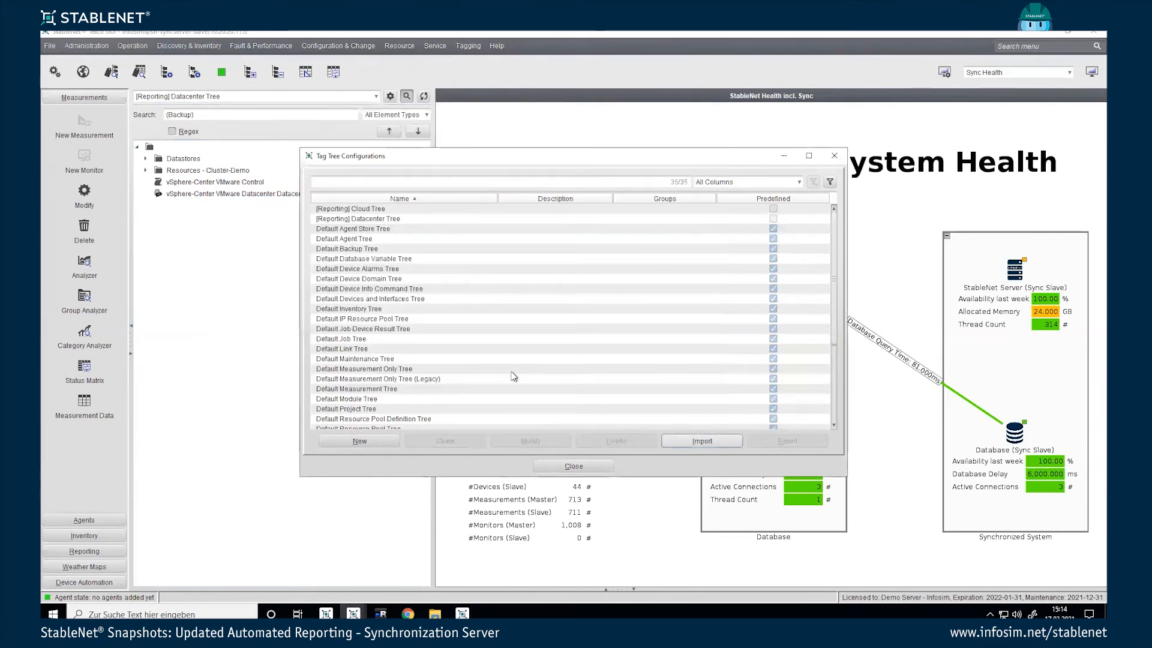
{"action": "left_click_drag", "start_coordinate": [833, 317], "coordinate": [847, 427]}
{"action": "left_click", "coordinate": [589, 465]}
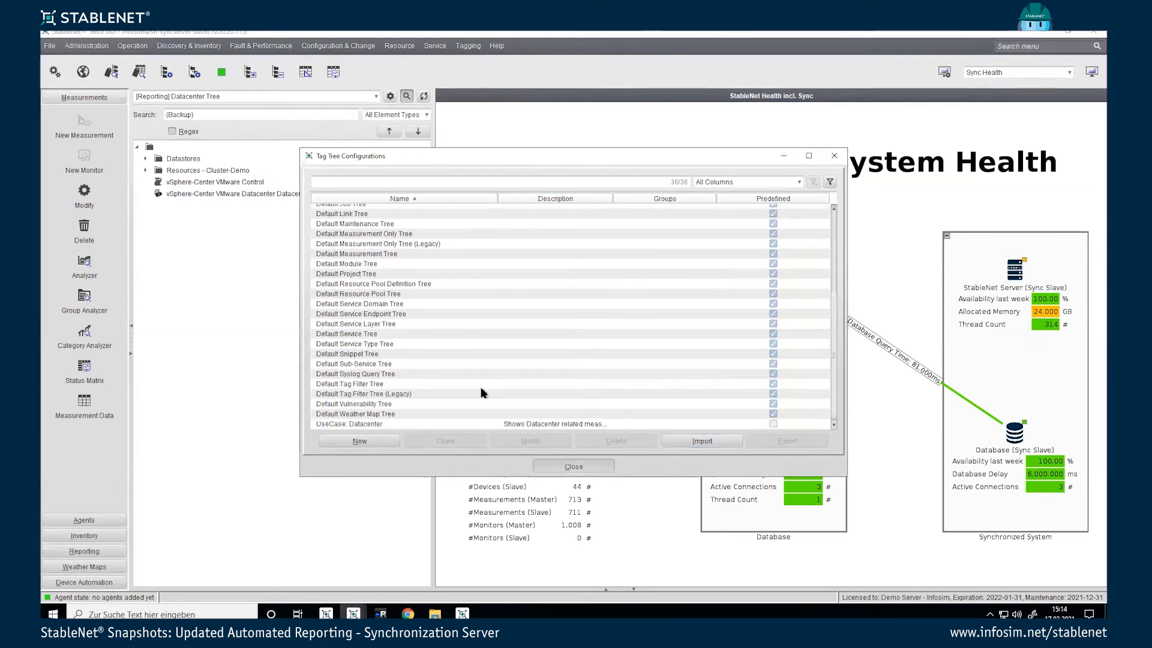
Step: Display UseCase: Datacenter with Datacenter and vSphere-Center expanded, then switch back to the master client
{"action": "left_click", "coordinate": [213, 98]}
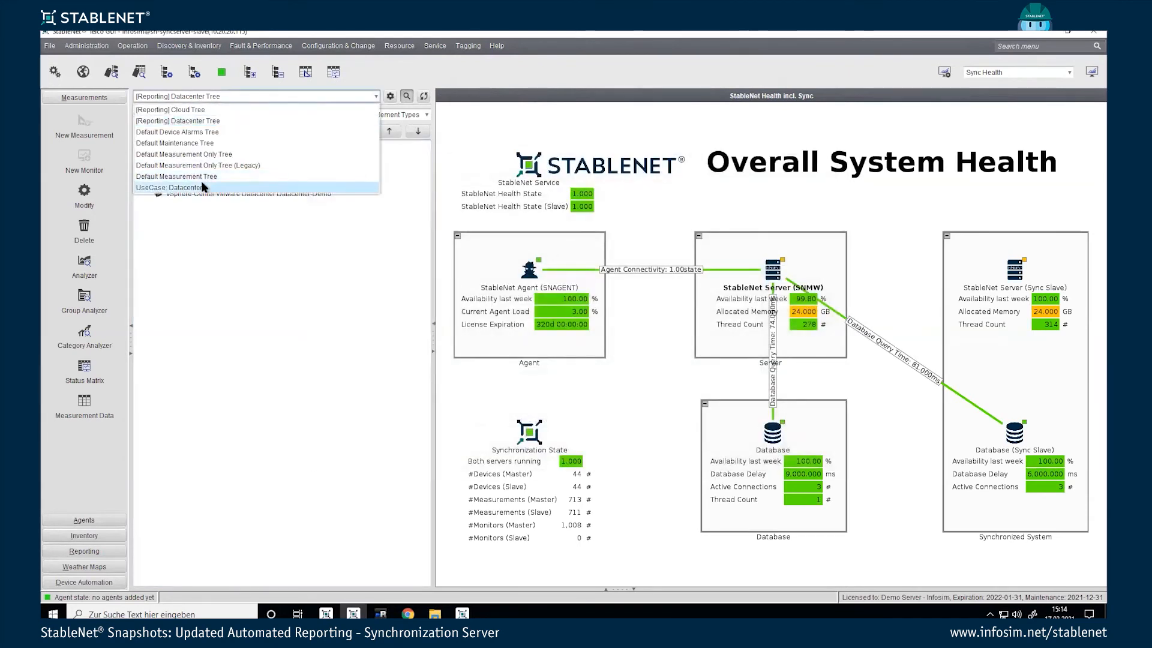
{"action": "left_click", "coordinate": [201, 186]}
{"action": "left_click", "coordinate": [145, 159]}
{"action": "left_click", "coordinate": [155, 170]}
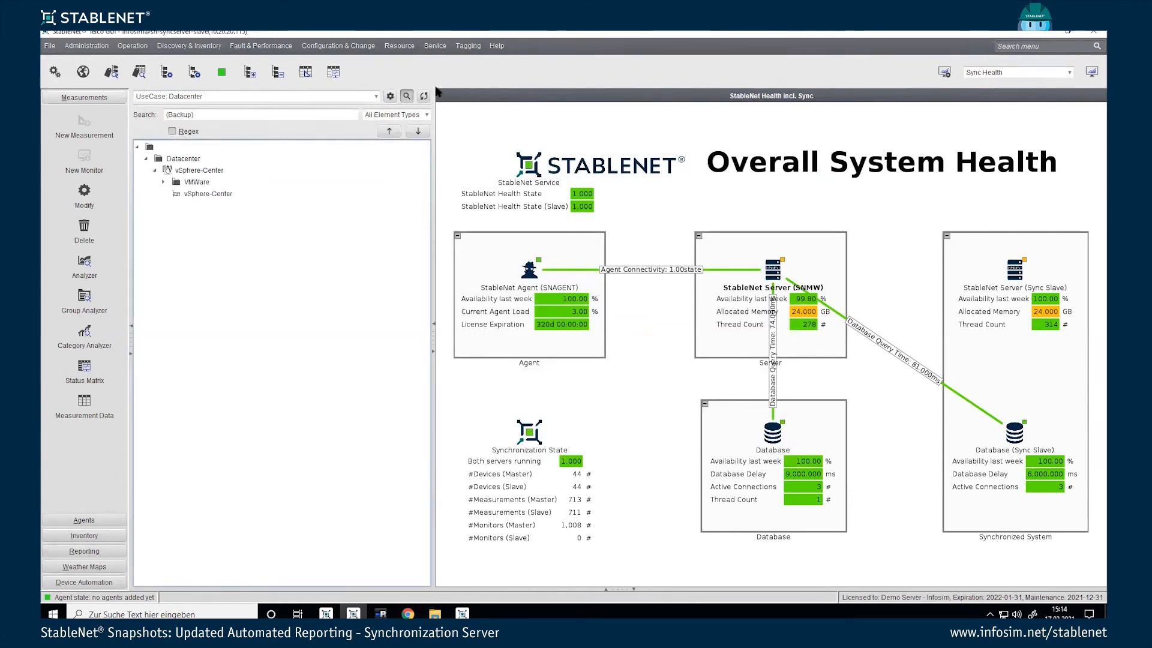
{"action": "left_click", "coordinate": [326, 614]}
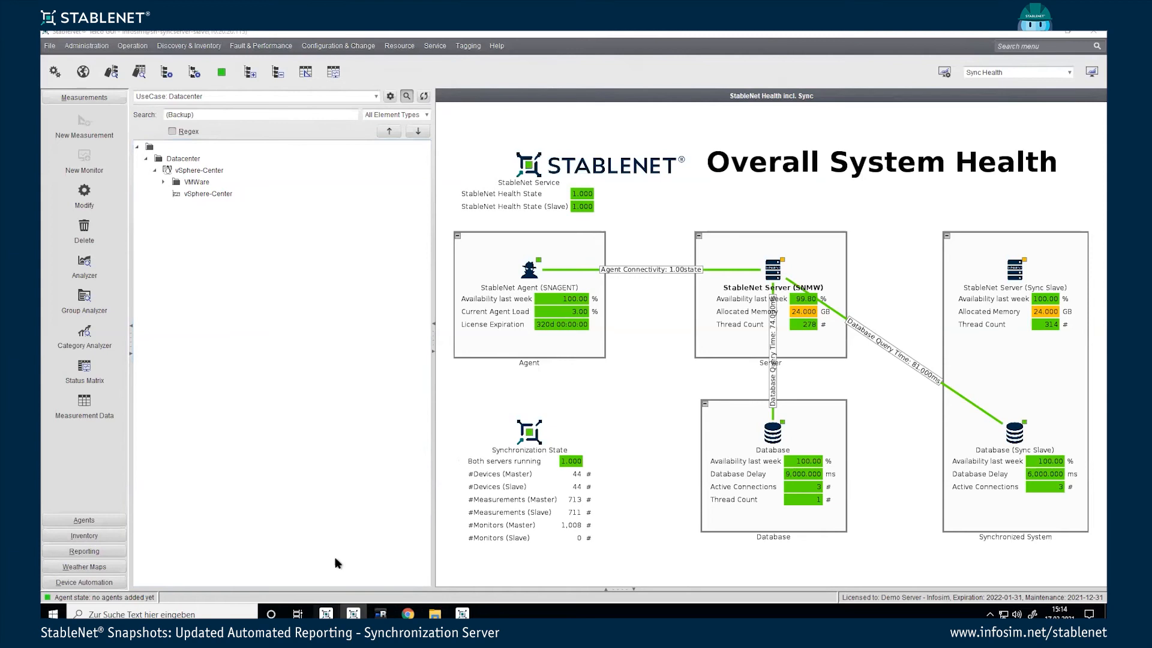
{"action": "left_click", "coordinate": [468, 47]}
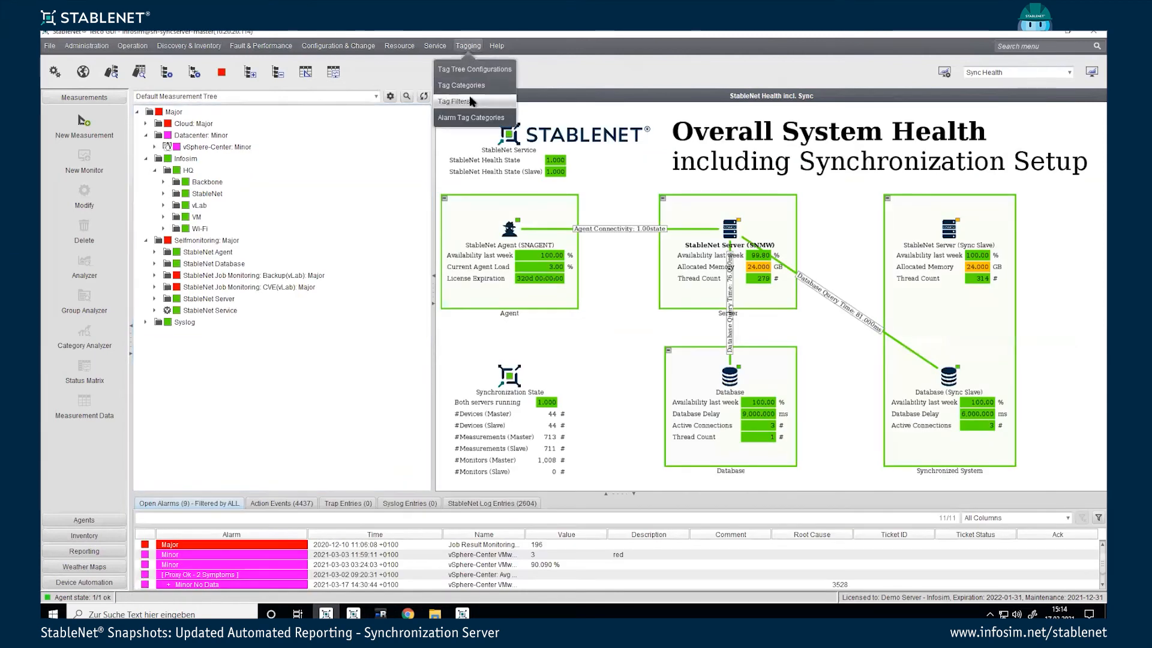
Step: On the master, export tag filters Cisco 3650 through vLab_Juniper as tag-filters XML
{"action": "left_click", "coordinate": [453, 101]}
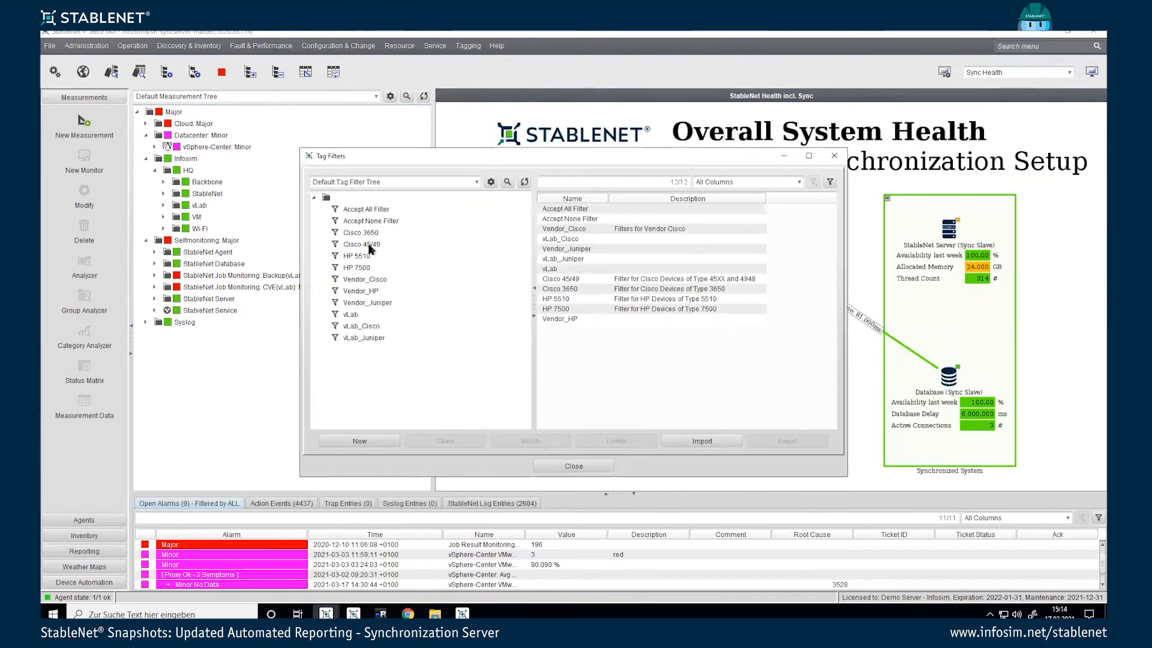
{"action": "left_click", "coordinate": [362, 236]}
{"action": "left_click", "coordinate": [371, 338], "text": "shift"}
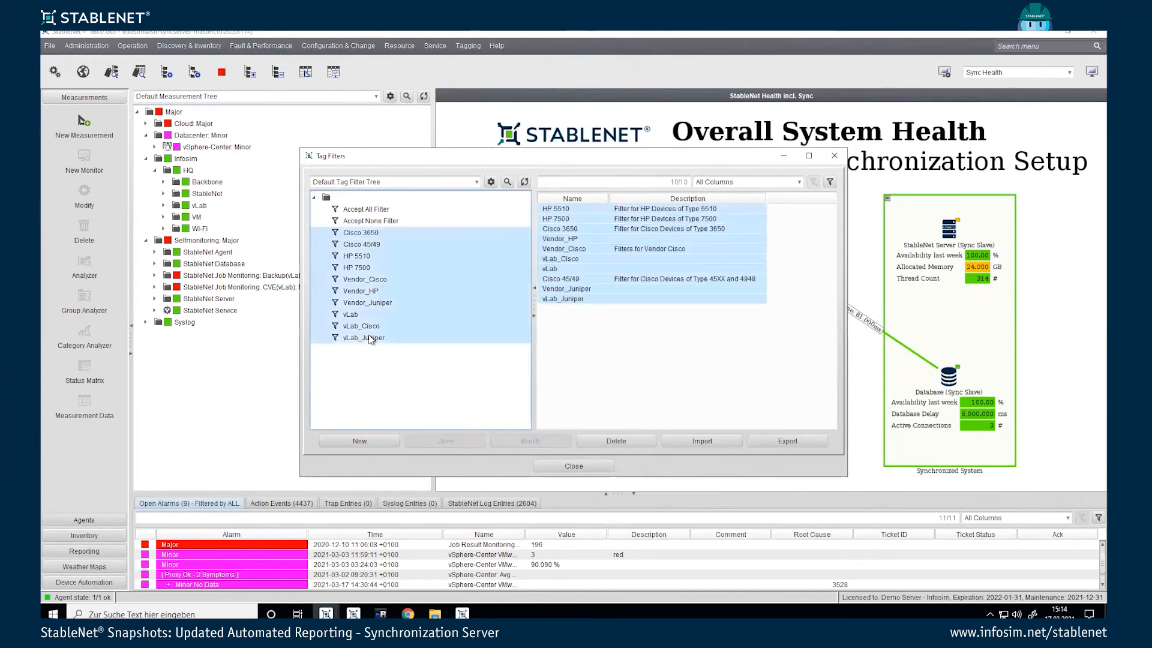
{"action": "left_click", "coordinate": [777, 439]}
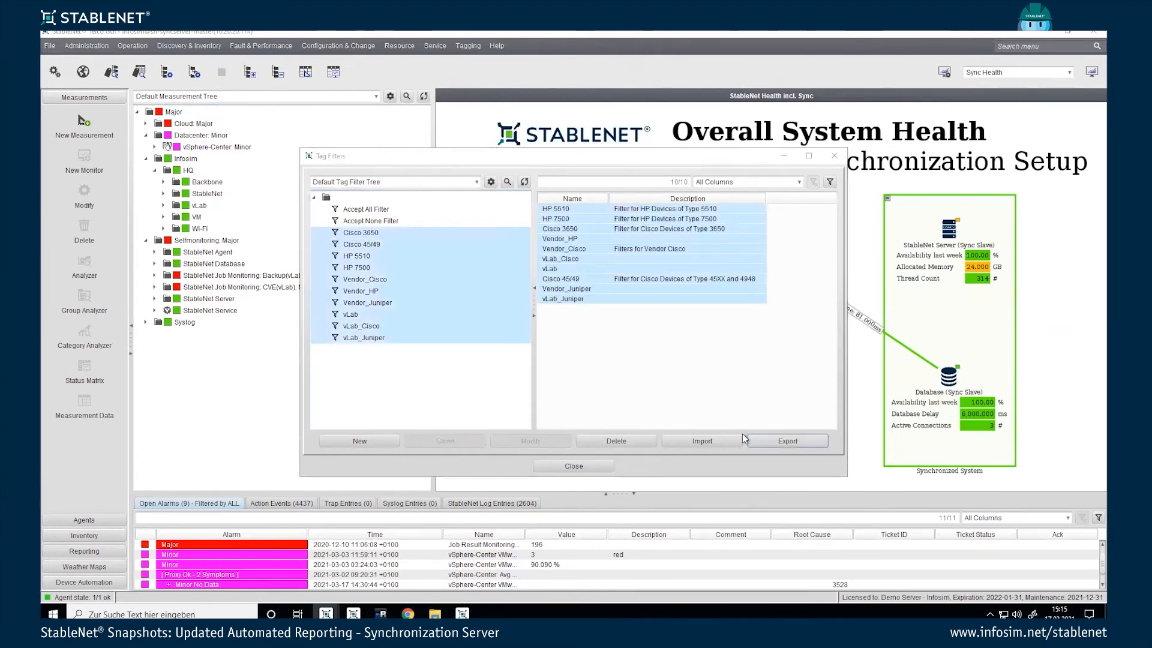
{"action": "left_click", "coordinate": [646, 385]}
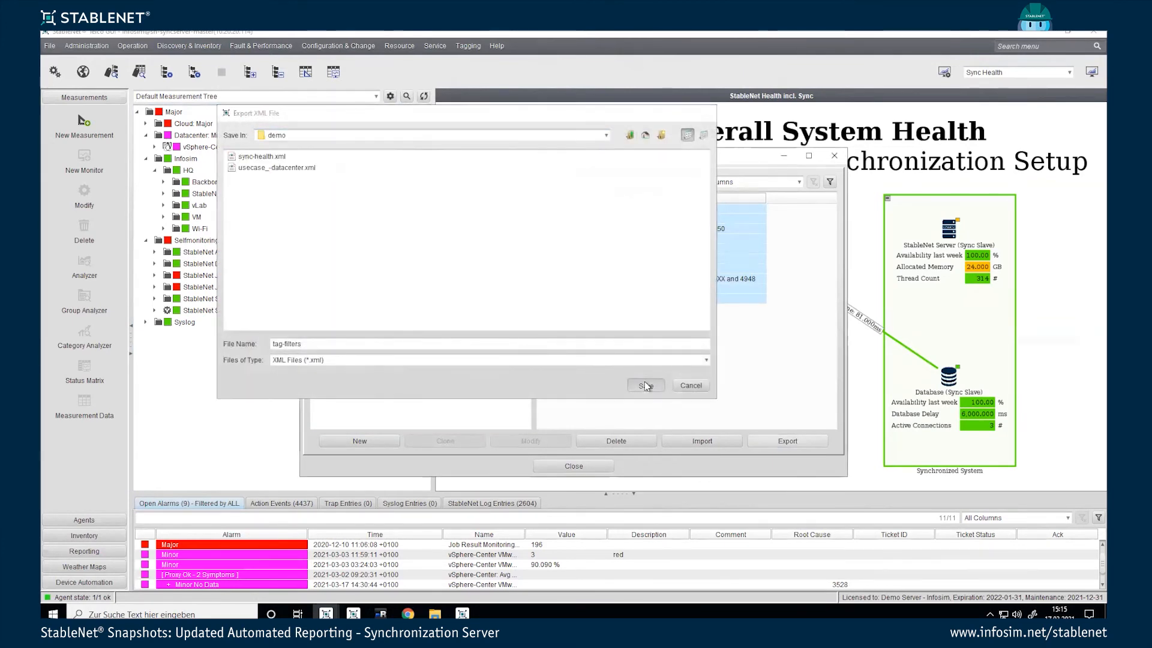
{"action": "left_click", "coordinate": [573, 467]}
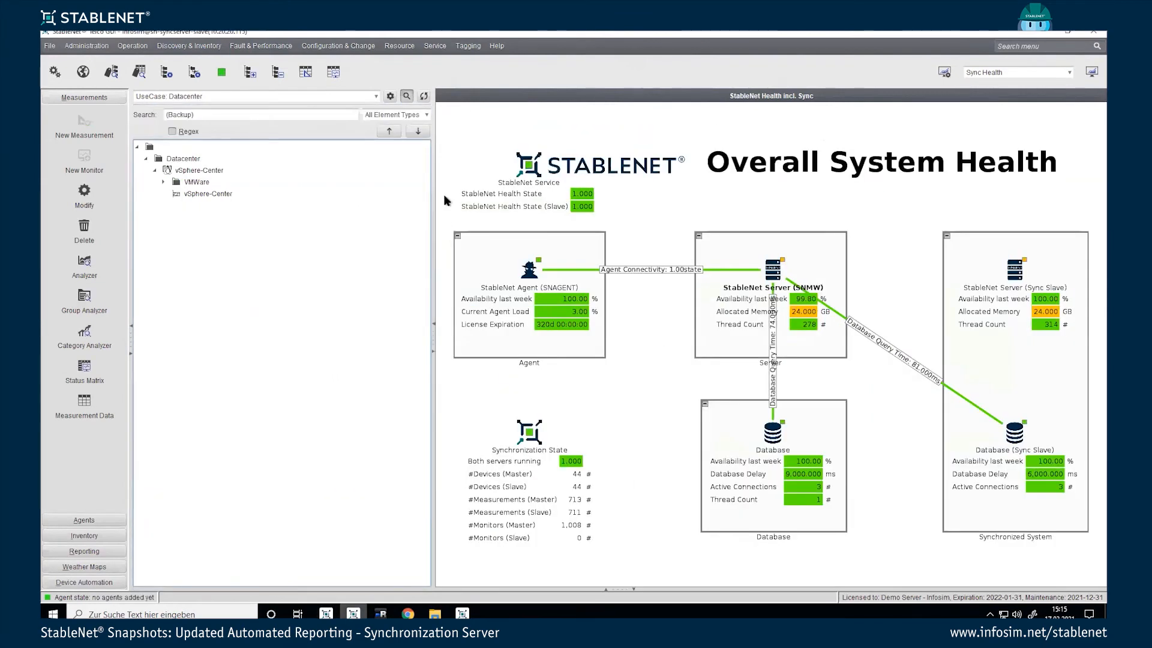
Step: Import tag-filters.xml into the slave's Tag Filters configuration
{"action": "left_click", "coordinate": [468, 46]}
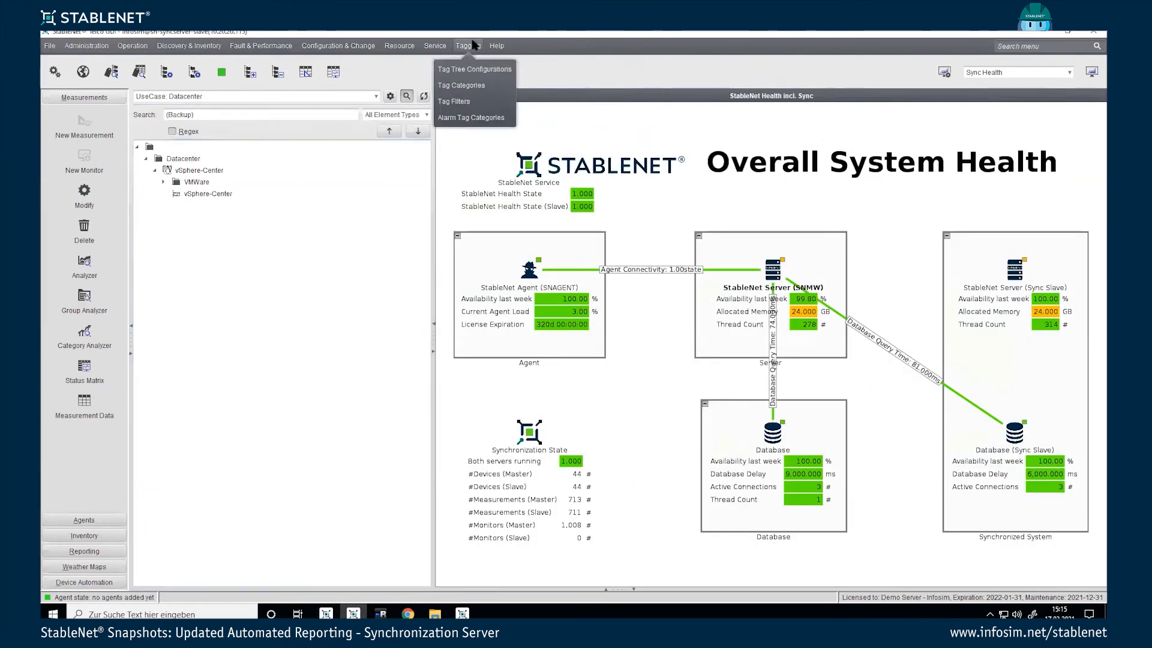
{"action": "left_click", "coordinate": [468, 101]}
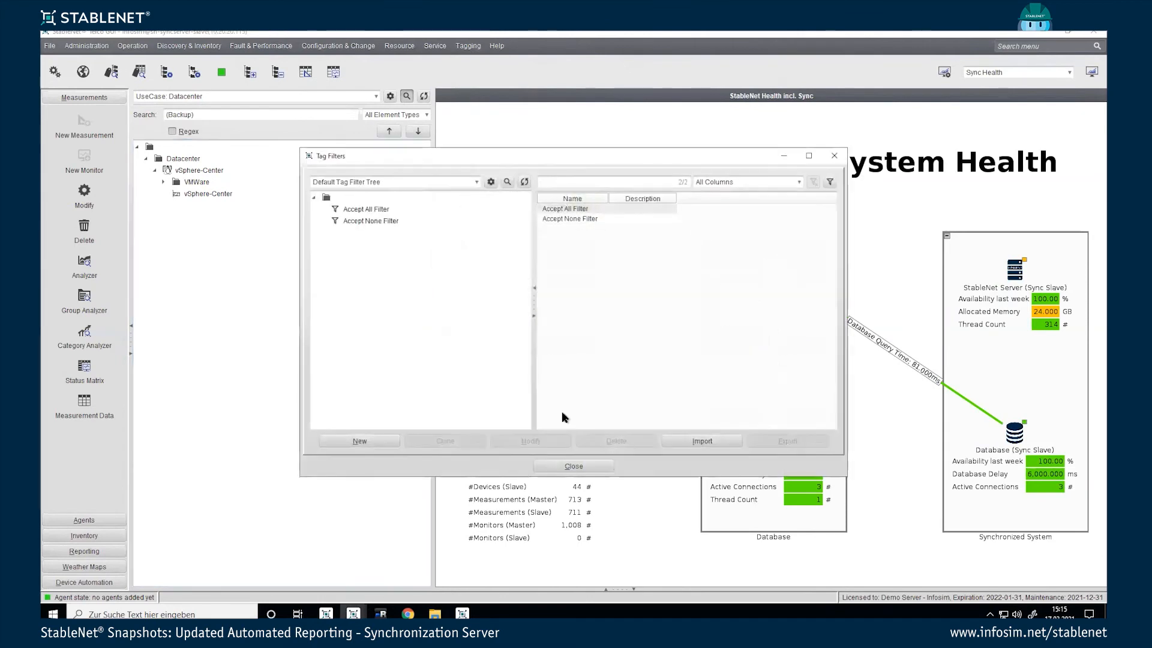
{"action": "left_click", "coordinate": [667, 439]}
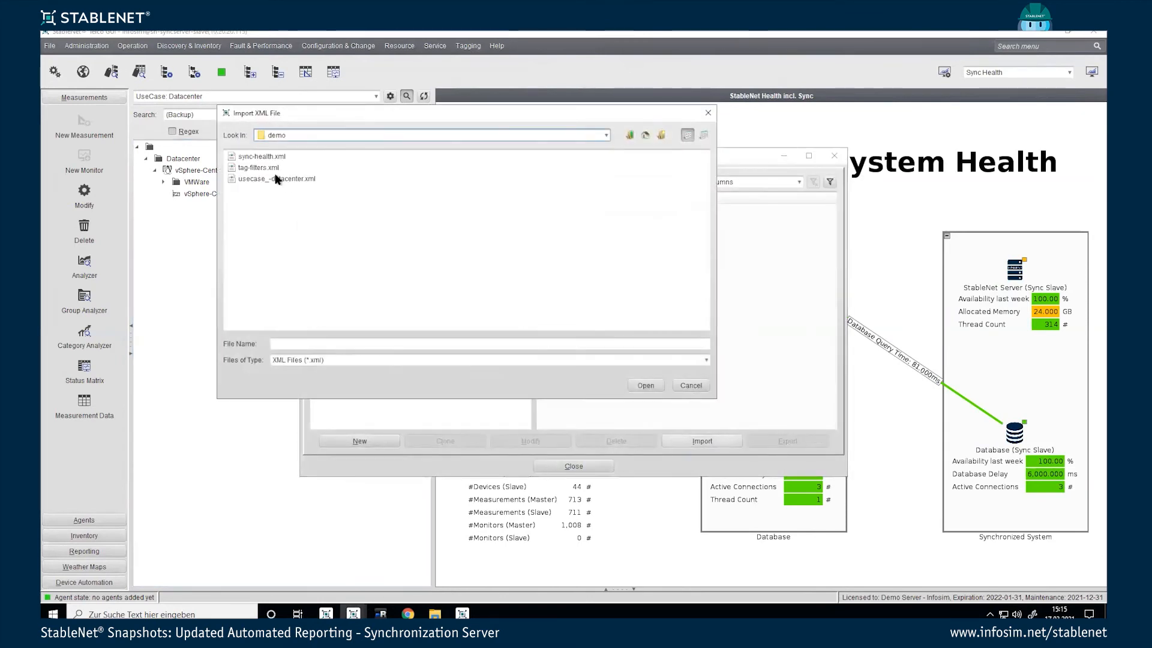
{"action": "double_click", "coordinate": [268, 169]}
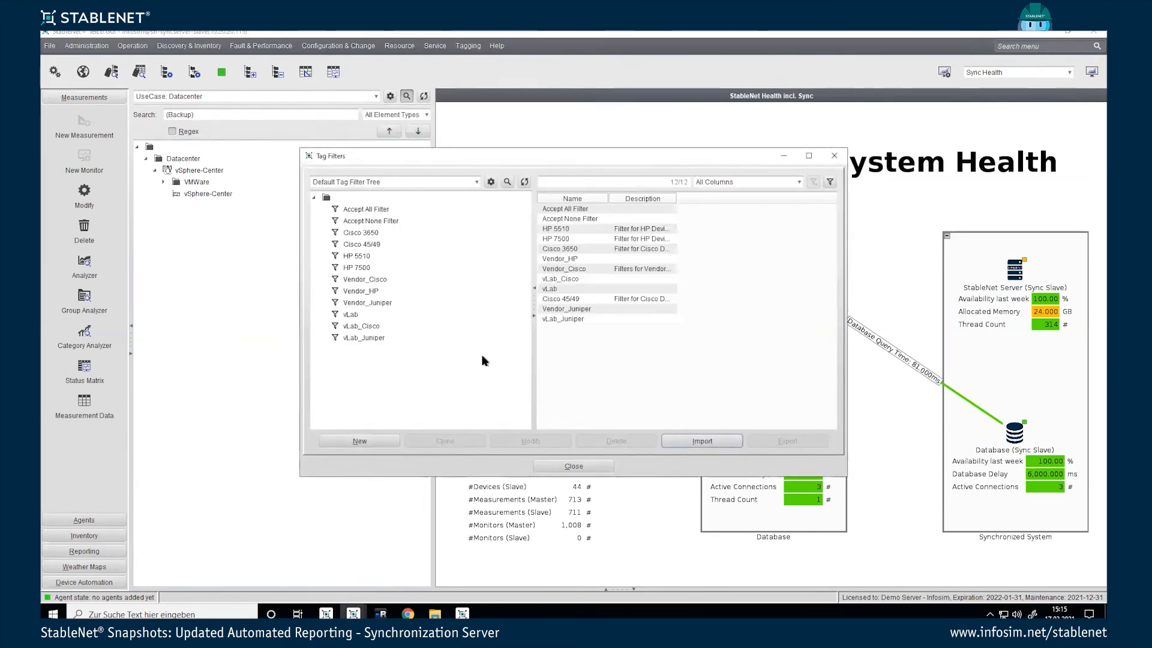
{"action": "left_click", "coordinate": [573, 466]}
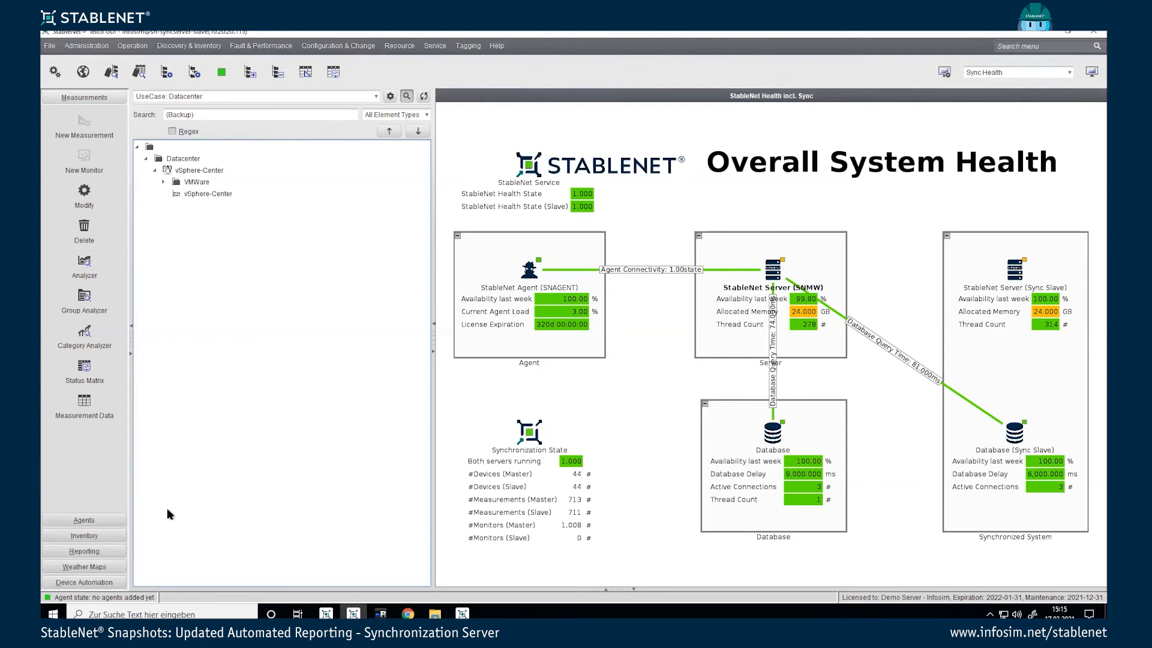
Step: In Reporting, show the first report job's Report Dashboard in the browser
{"action": "left_click", "coordinate": [98, 552]}
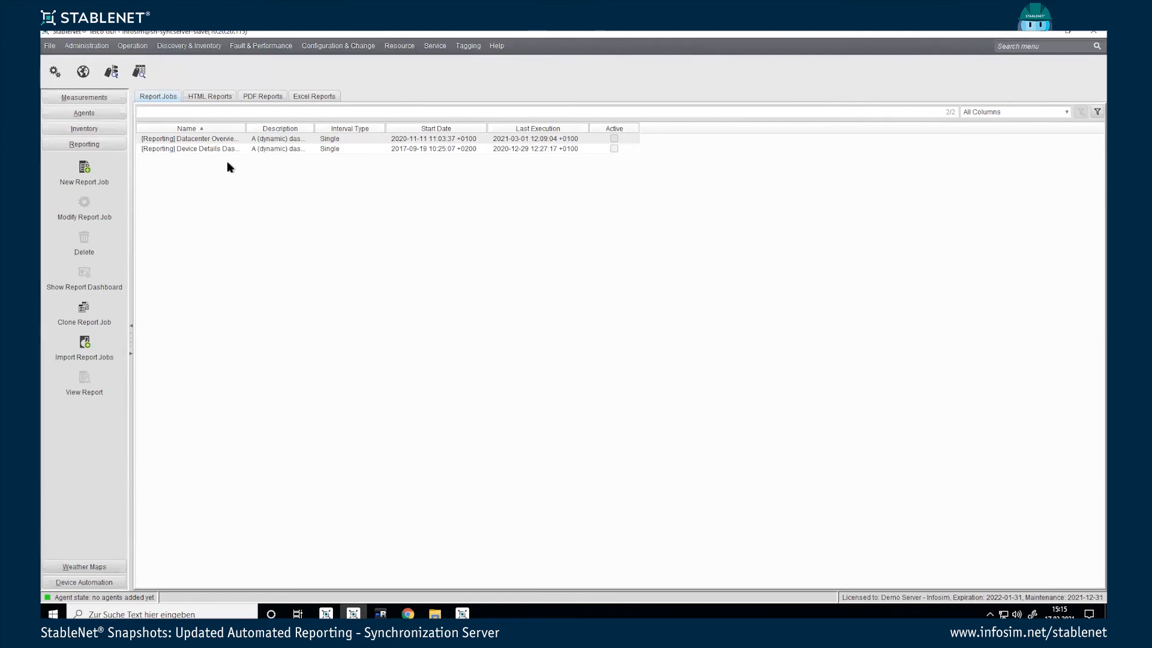
{"action": "right_click", "coordinate": [203, 143]}
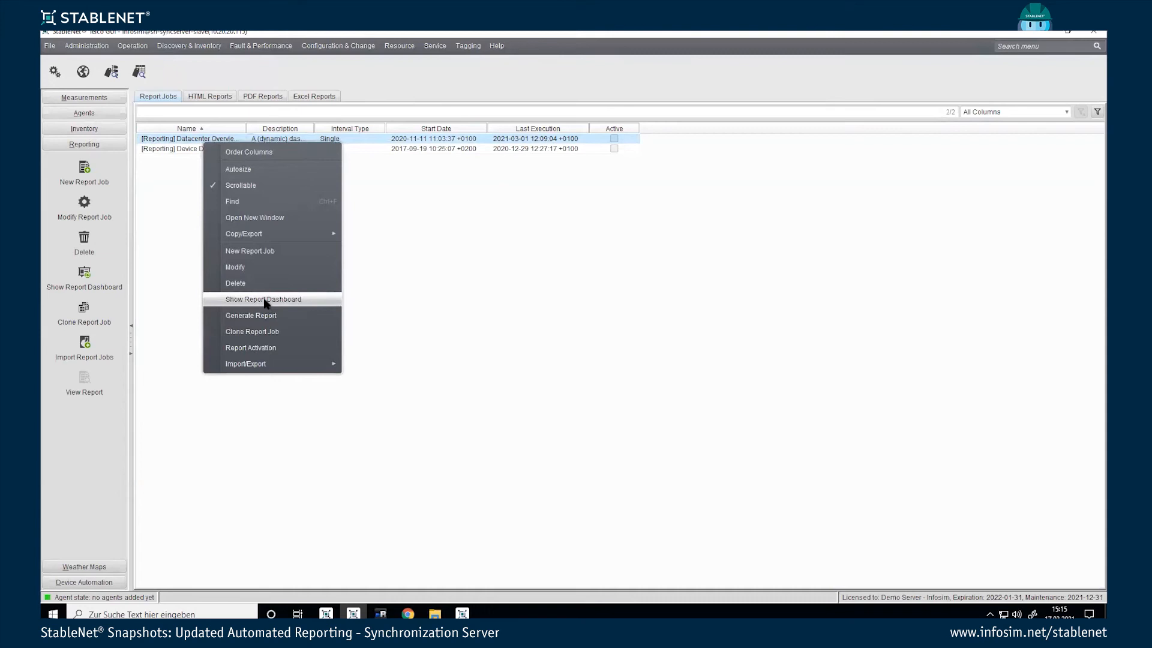
{"action": "left_click", "coordinate": [264, 299]}
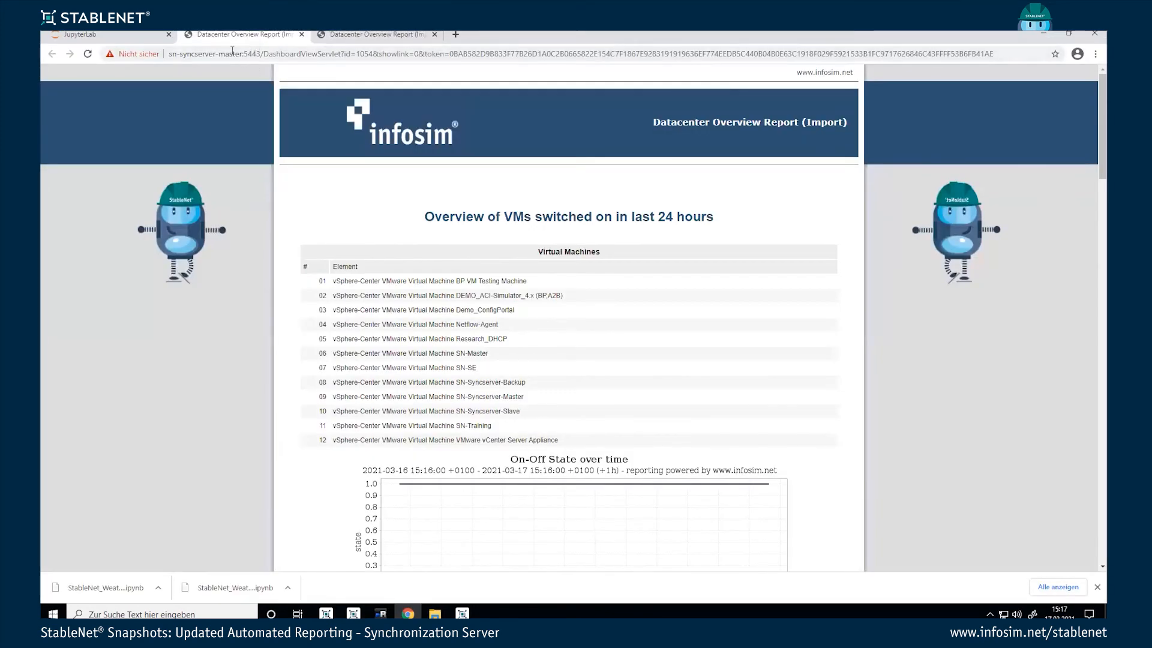
Step: Compare the master and slave Datacenter Overview report tabs and their charts, then return to StableNet
{"action": "left_click", "coordinate": [362, 34]}
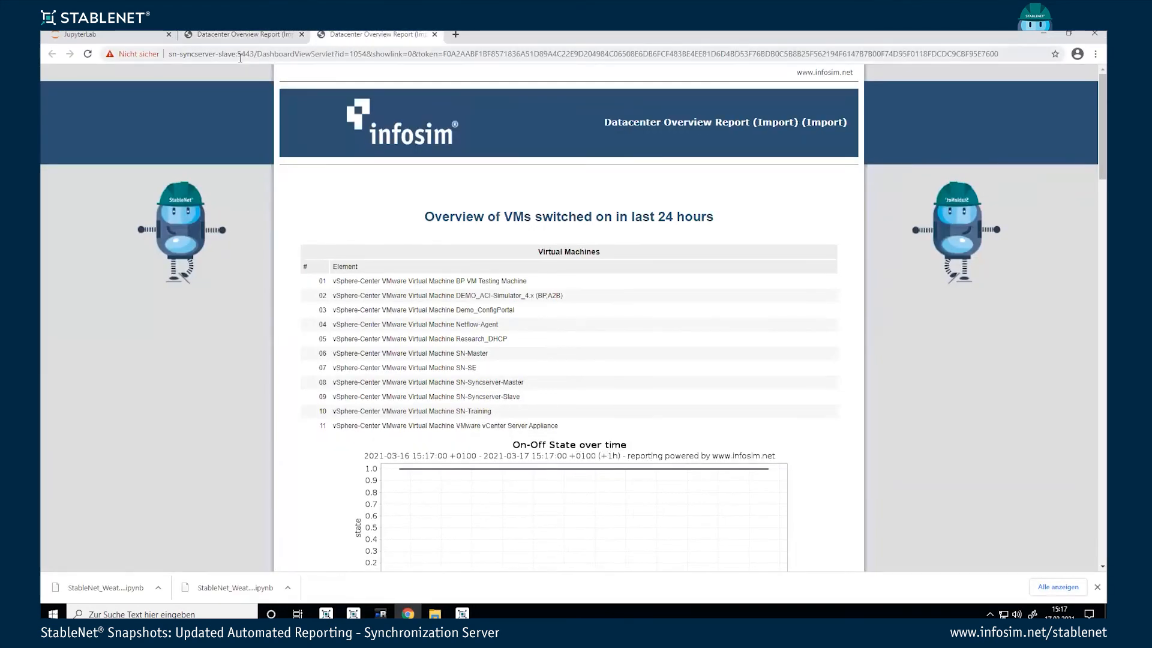
{"action": "left_click", "coordinate": [237, 33]}
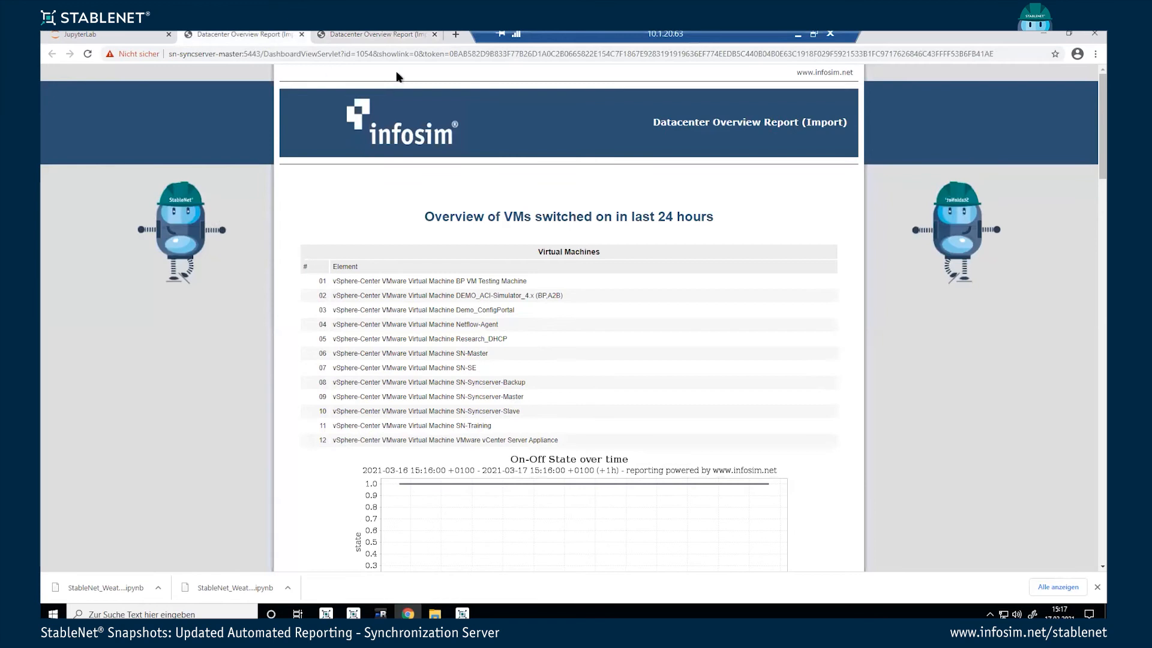
{"action": "left_click", "coordinate": [363, 33]}
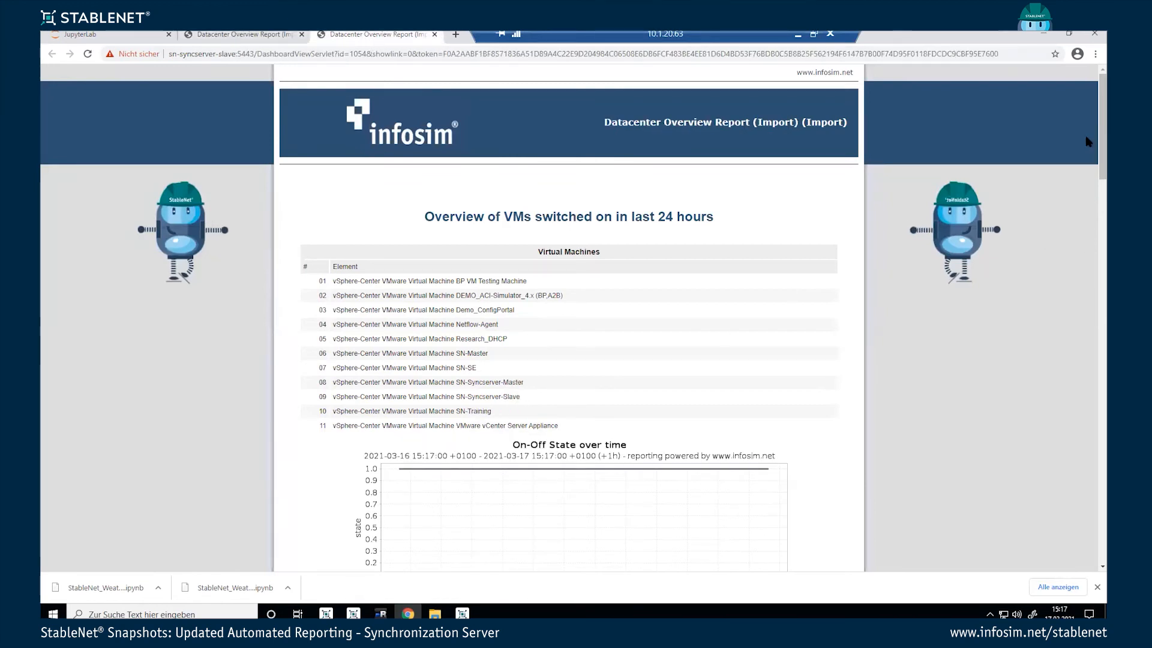
{"action": "scroll", "coordinate": [1087, 233], "scroll_direction": "down", "scroll_amount": 18}
{"action": "scroll", "coordinate": [1085, 283], "scroll_direction": "up", "scroll_amount": 4}
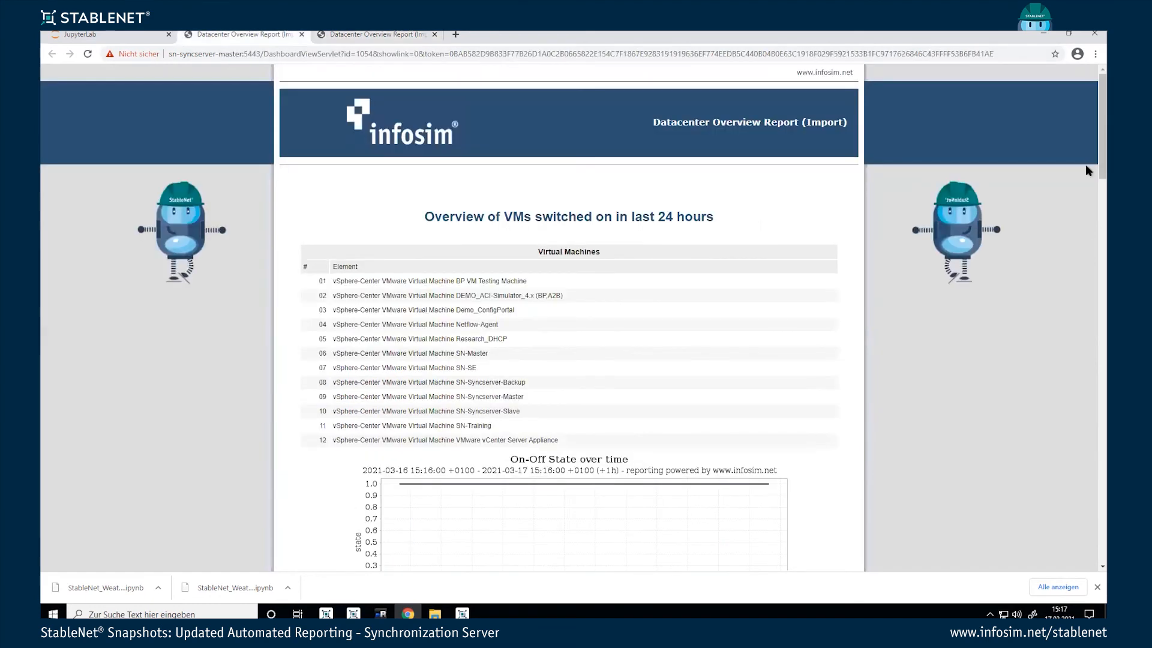
{"action": "scroll", "coordinate": [1085, 240], "scroll_direction": "down", "scroll_amount": 10}
{"action": "scroll", "coordinate": [1087, 240], "scroll_direction": "up", "scroll_amount": 8}
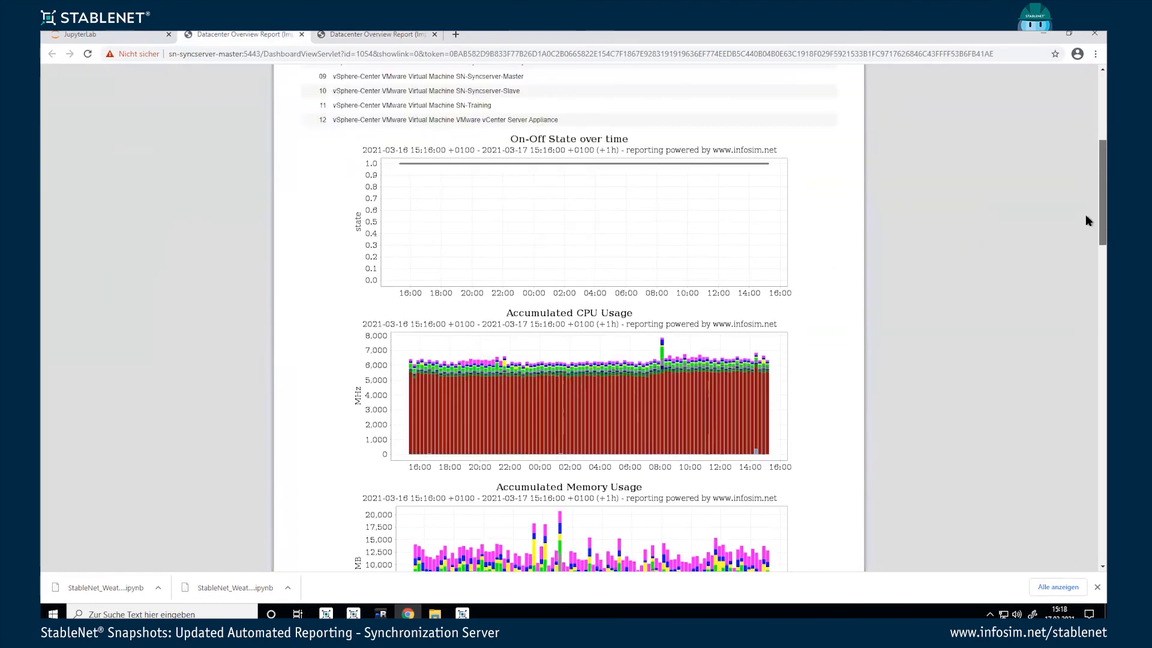
{"action": "scroll", "coordinate": [1086, 166], "scroll_direction": "up", "scroll_amount": 1}
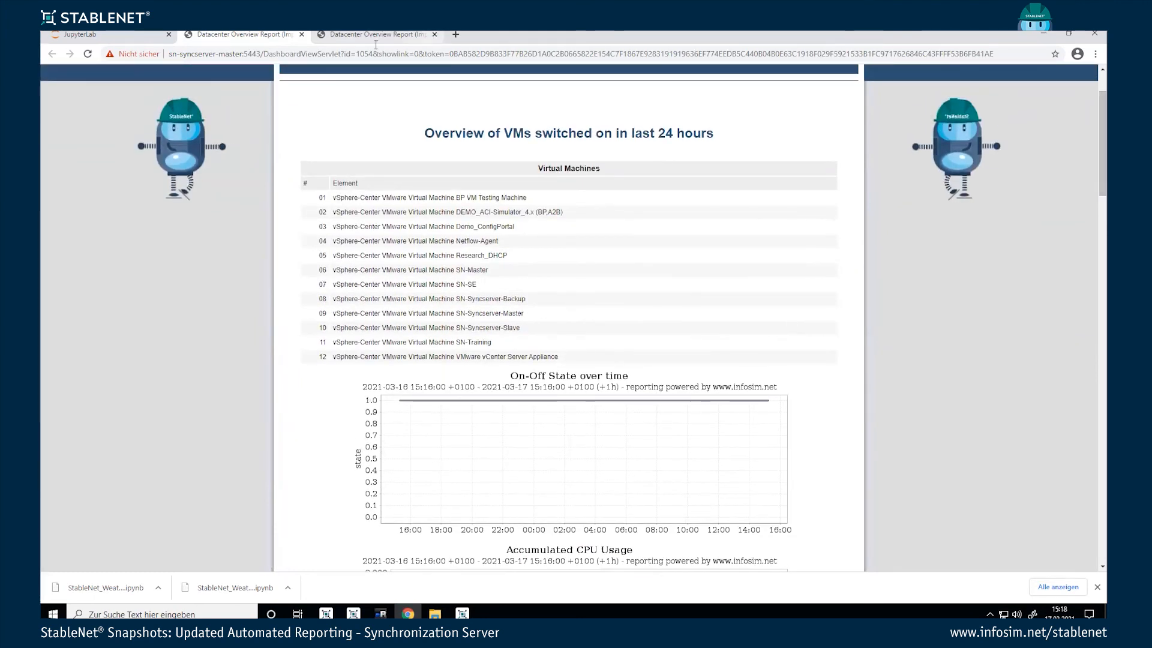
{"action": "left_click", "coordinate": [408, 34]}
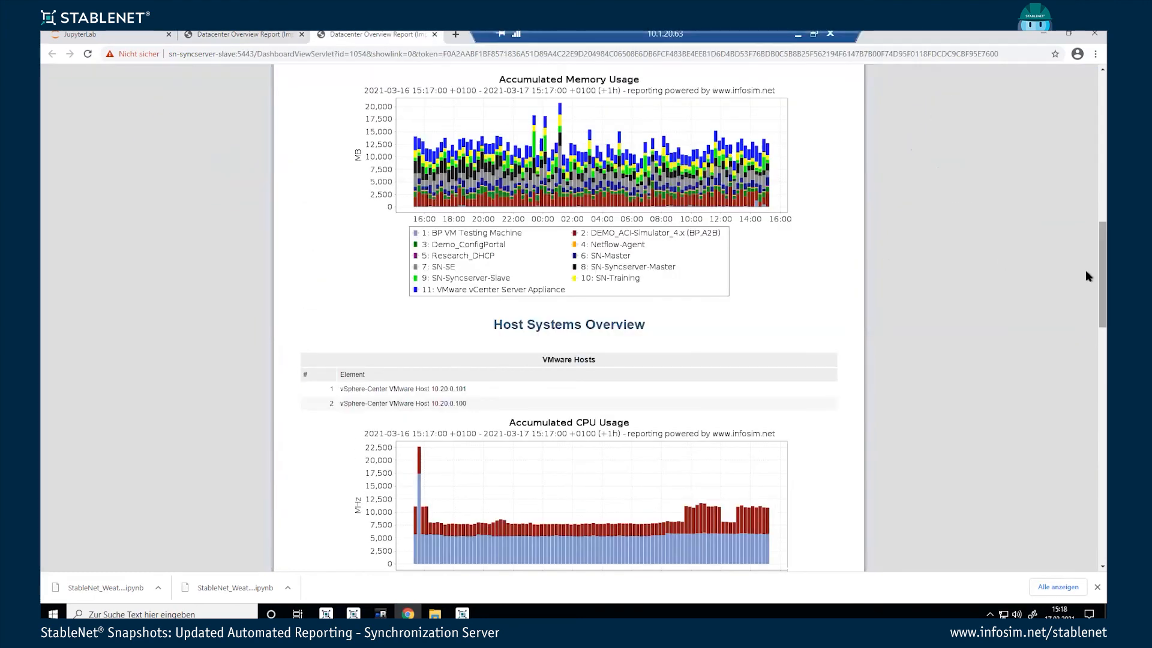
{"action": "left_click_drag", "start_coordinate": [1103, 273], "coordinate": [1103, 78]}
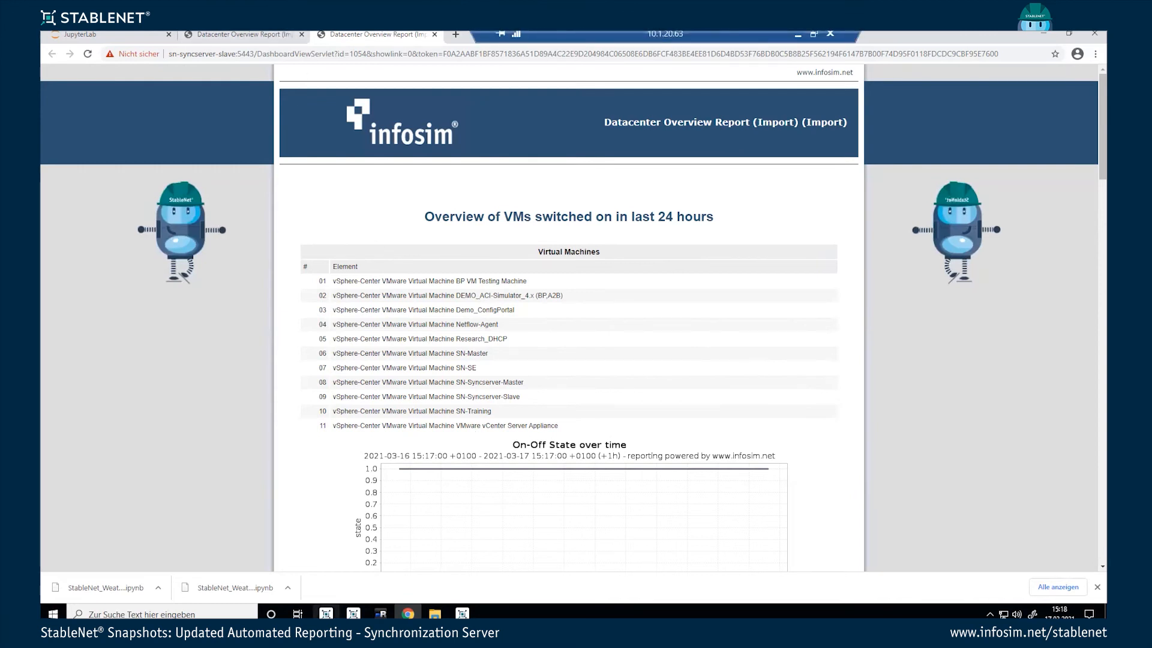
{"action": "left_click", "coordinate": [353, 613]}
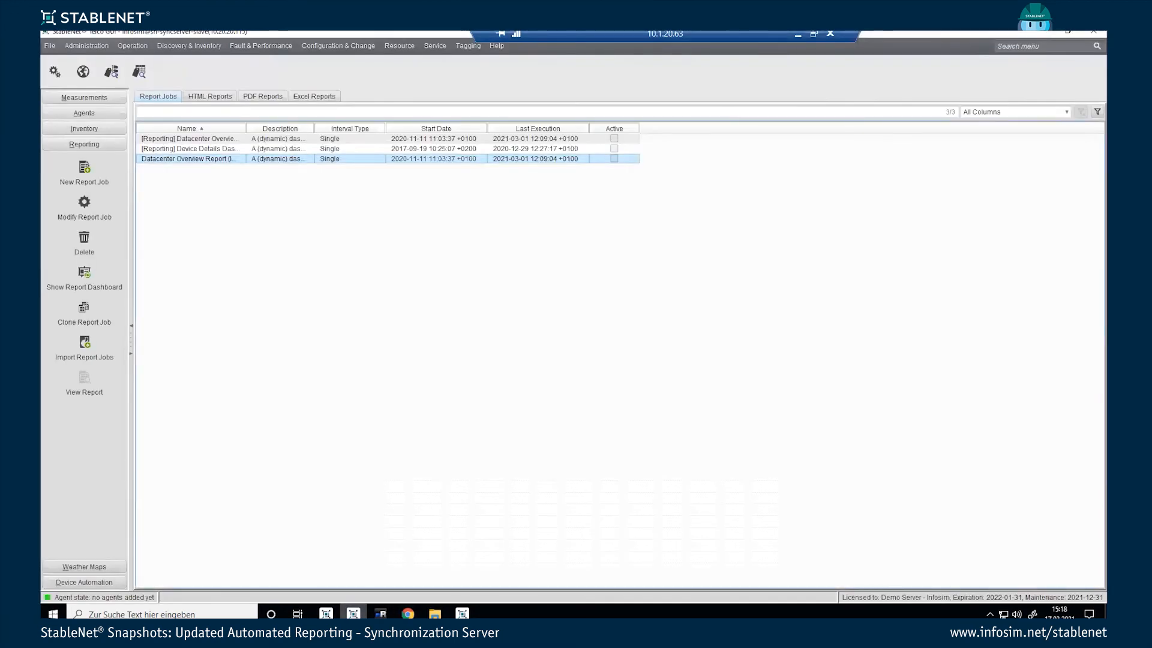
Step: Show Measurements on the slave, then switch to the master client's Measurements view
{"action": "left_click", "coordinate": [65, 96]}
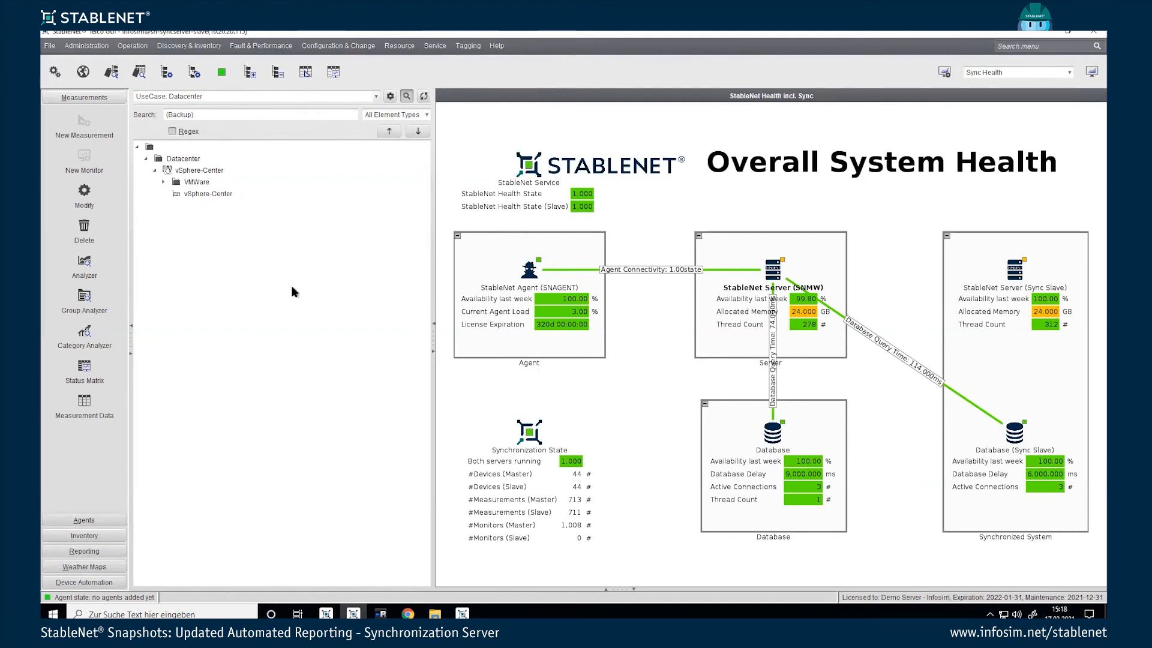
{"action": "left_click", "coordinate": [326, 613]}
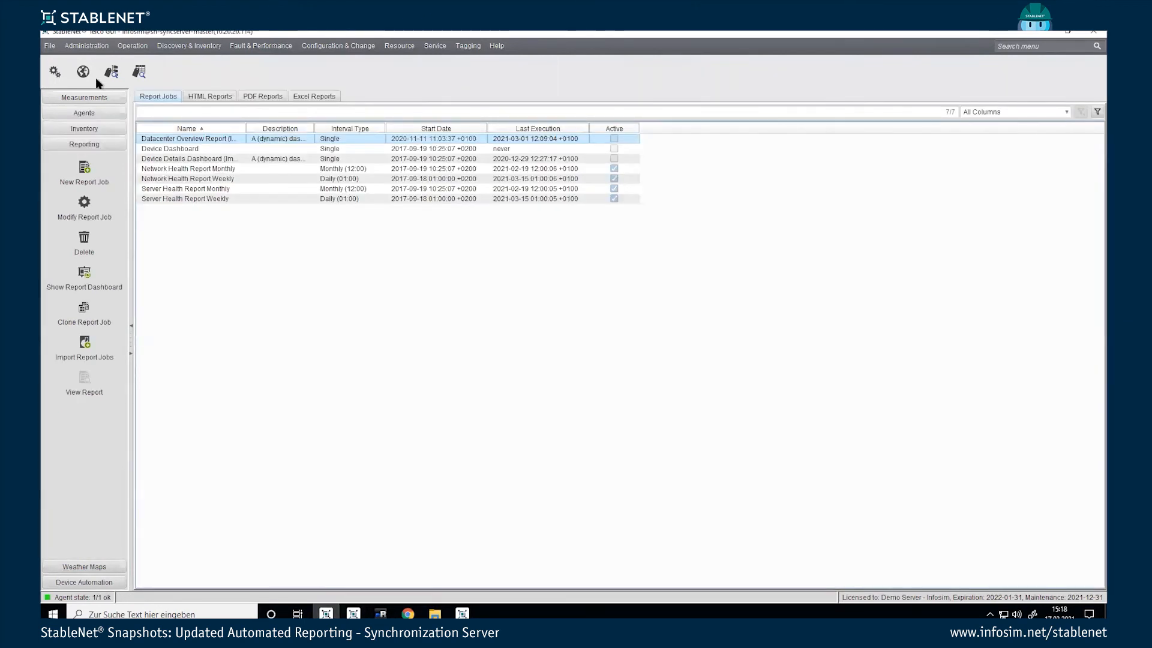
{"action": "left_click", "coordinate": [95, 98]}
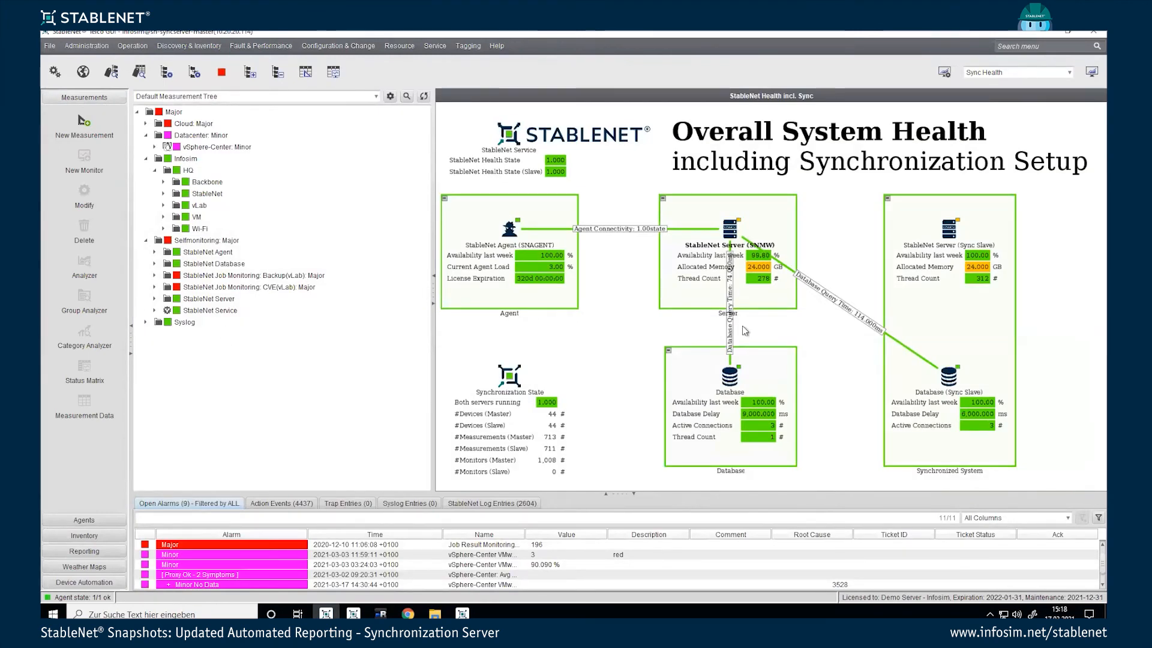
Step: Add the master and slave StableNet(R) Server Monitoring entries to the Analyzer selection
{"action": "left_click", "coordinate": [154, 298]}
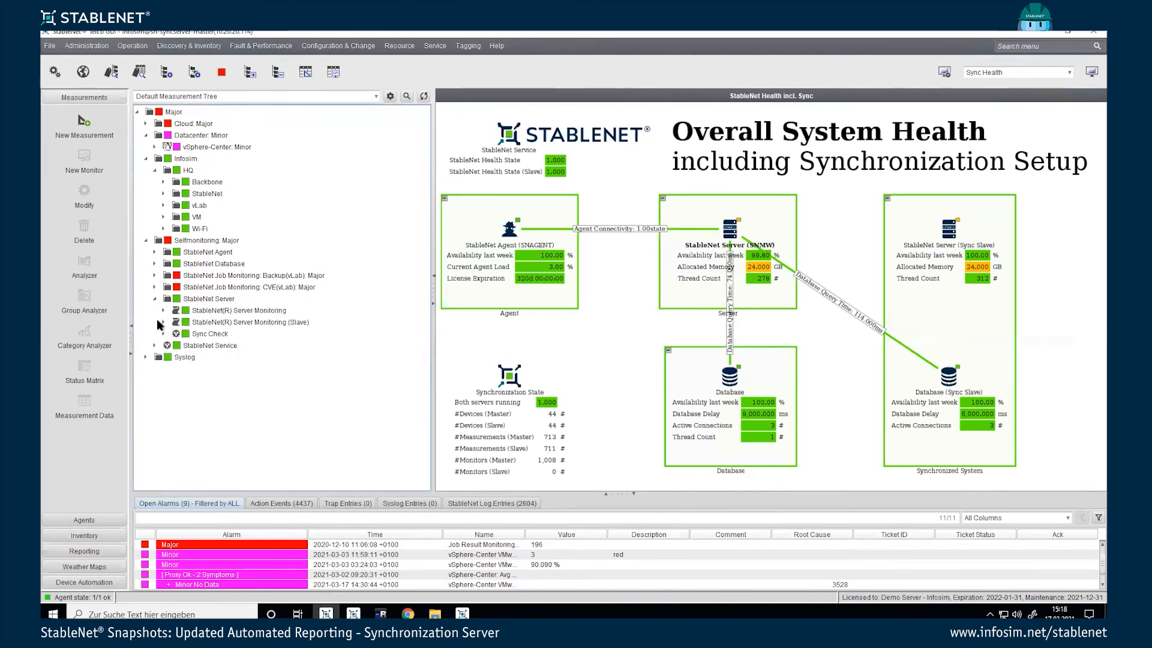
{"action": "left_click", "coordinate": [163, 322]}
{"action": "left_click", "coordinate": [163, 311]}
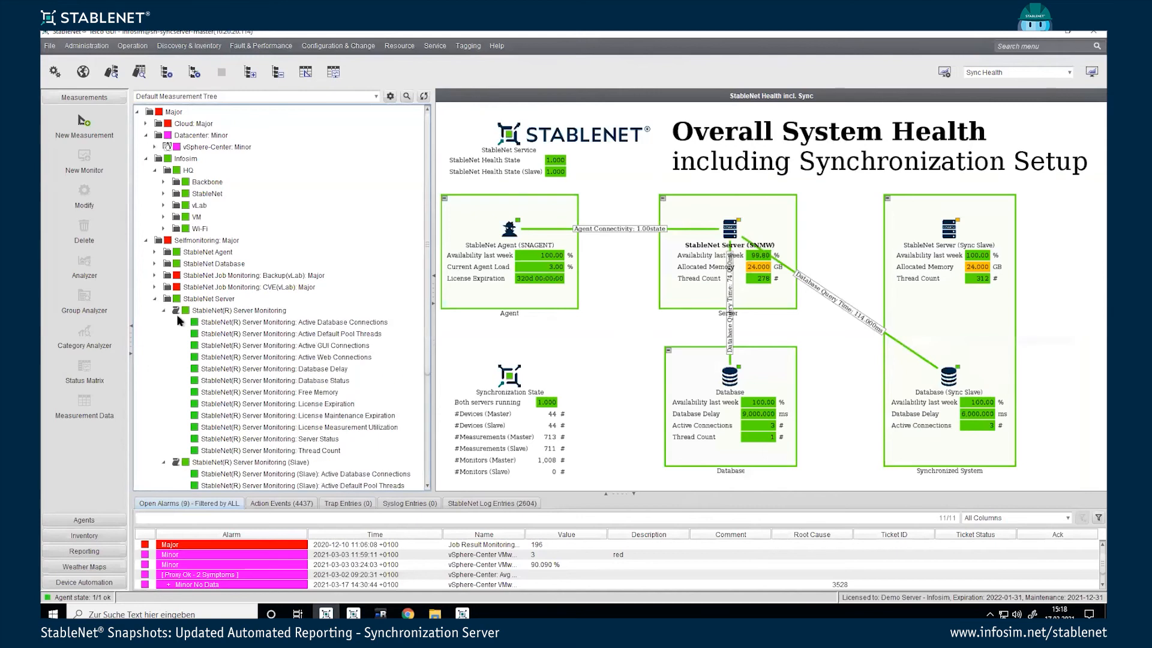
{"action": "left_click", "coordinate": [234, 310]}
{"action": "left_click", "coordinate": [236, 464], "text": "ctrl"}
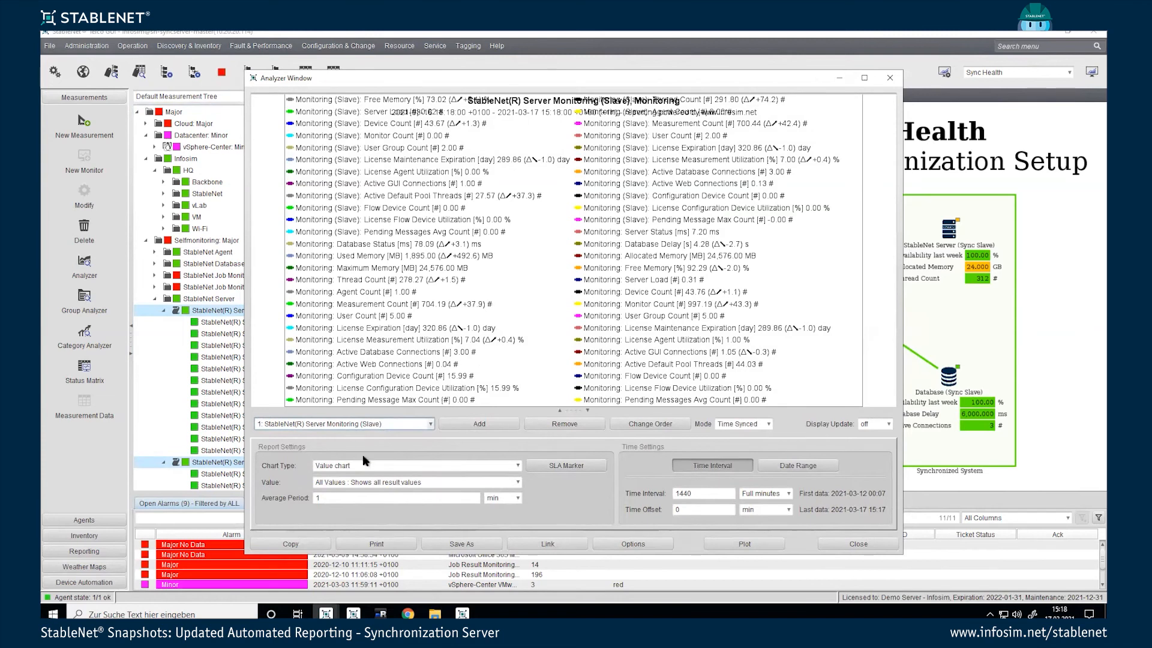
Step: Set Value to Measurement Count (#) for both the slave and master series and plot
{"action": "left_click", "coordinate": [374, 480]}
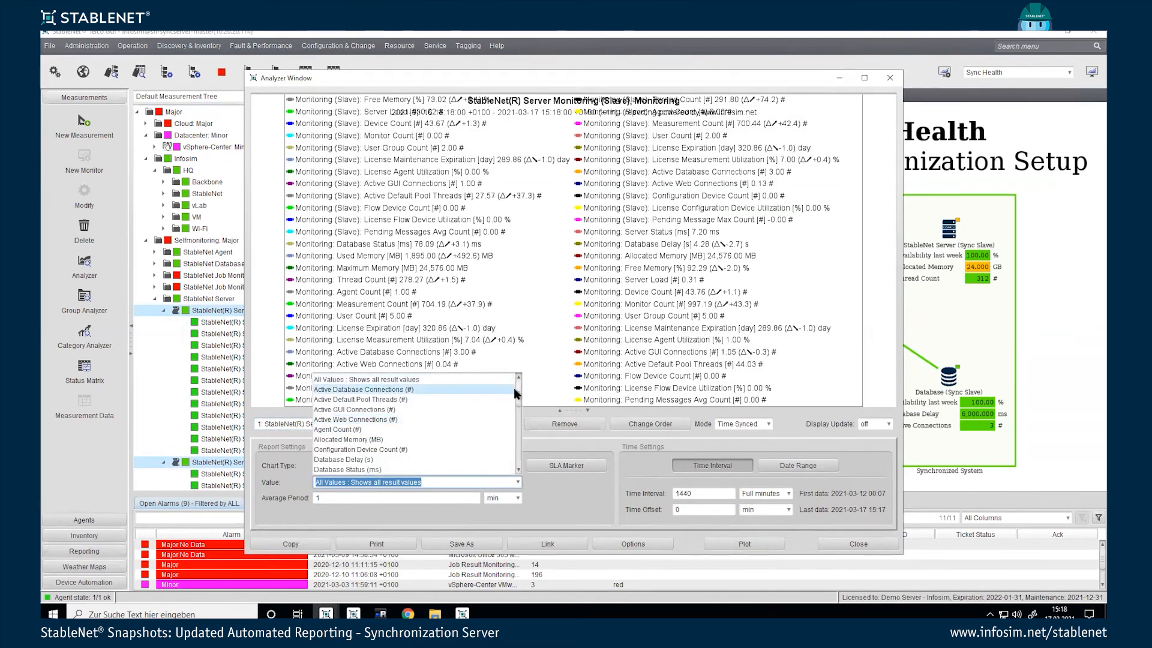
{"action": "left_click_drag", "start_coordinate": [514, 397], "coordinate": [517, 433]}
{"action": "left_click", "coordinate": [424, 437]}
{"action": "left_click", "coordinate": [402, 424]}
{"action": "left_click", "coordinate": [401, 449]}
{"action": "left_click", "coordinate": [400, 481]}
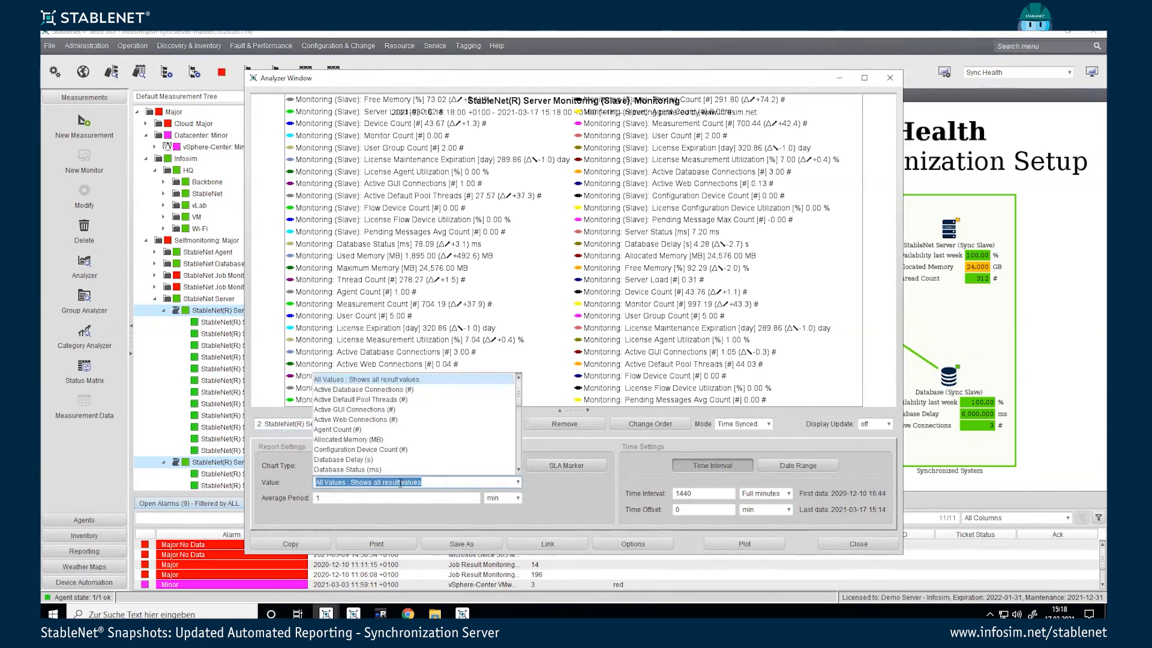
{"action": "left_click_drag", "start_coordinate": [518, 409], "coordinate": [516, 438]}
{"action": "left_click", "coordinate": [487, 443]}
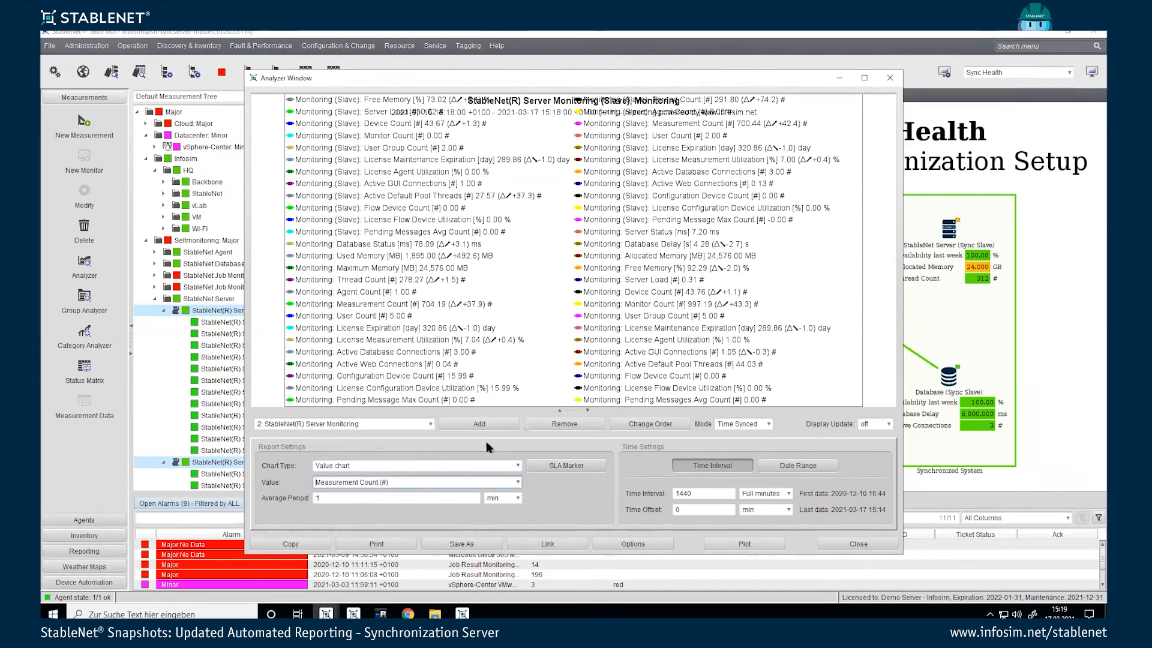
{"action": "left_click", "coordinate": [744, 543]}
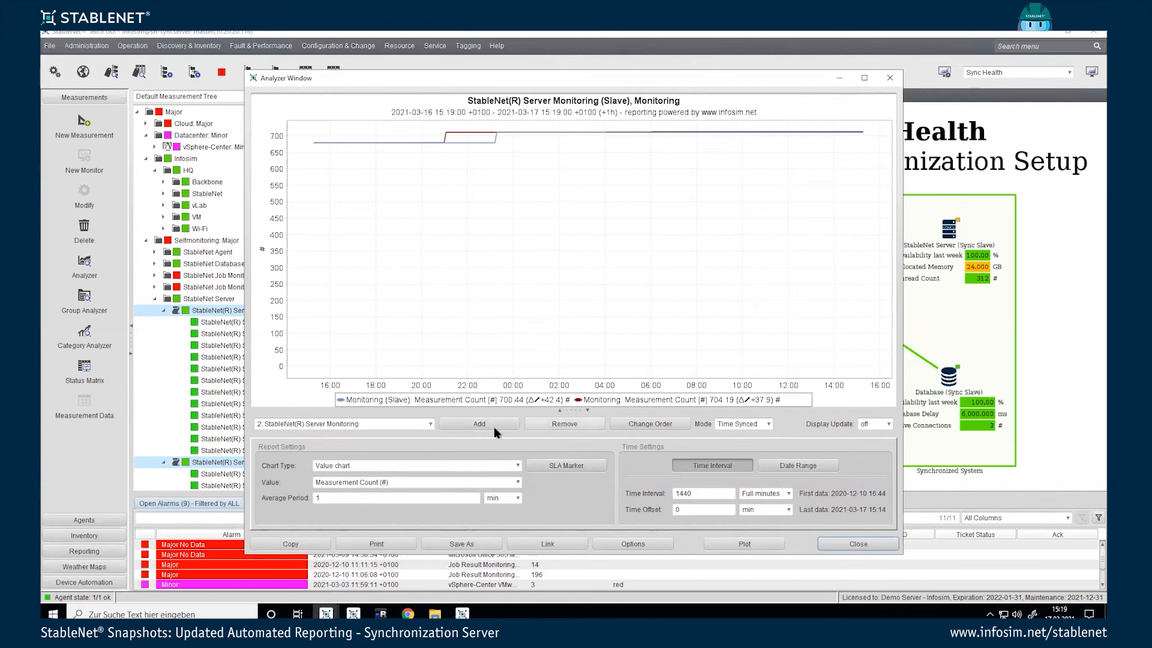
Step: Put the master Server Monitoring series first, maximise the Analyzer, and zoom into the evening step
{"action": "left_click", "coordinate": [611, 422]}
{"action": "left_click", "coordinate": [470, 247]}
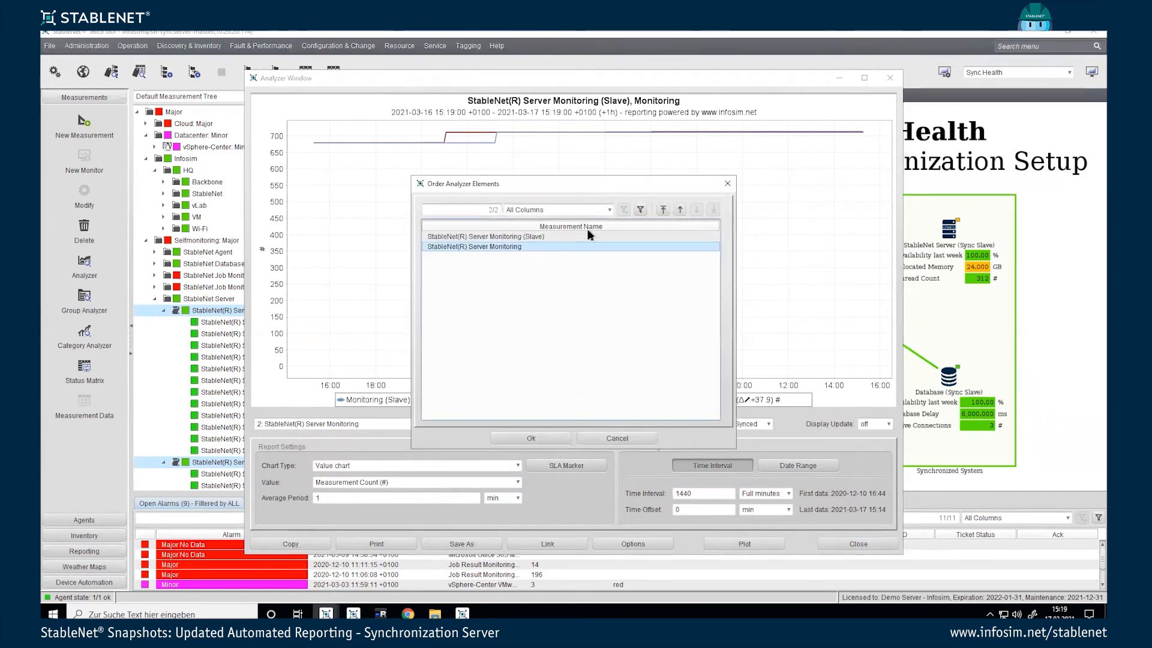
{"action": "left_click", "coordinate": [680, 210]}
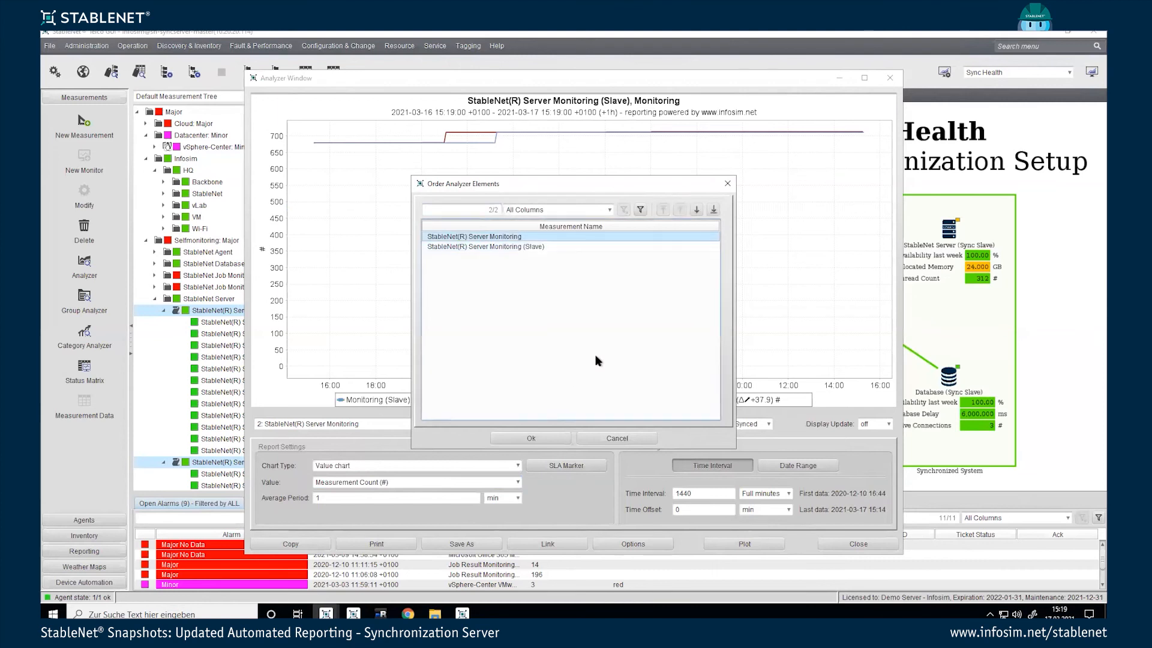
{"action": "left_click", "coordinate": [553, 434]}
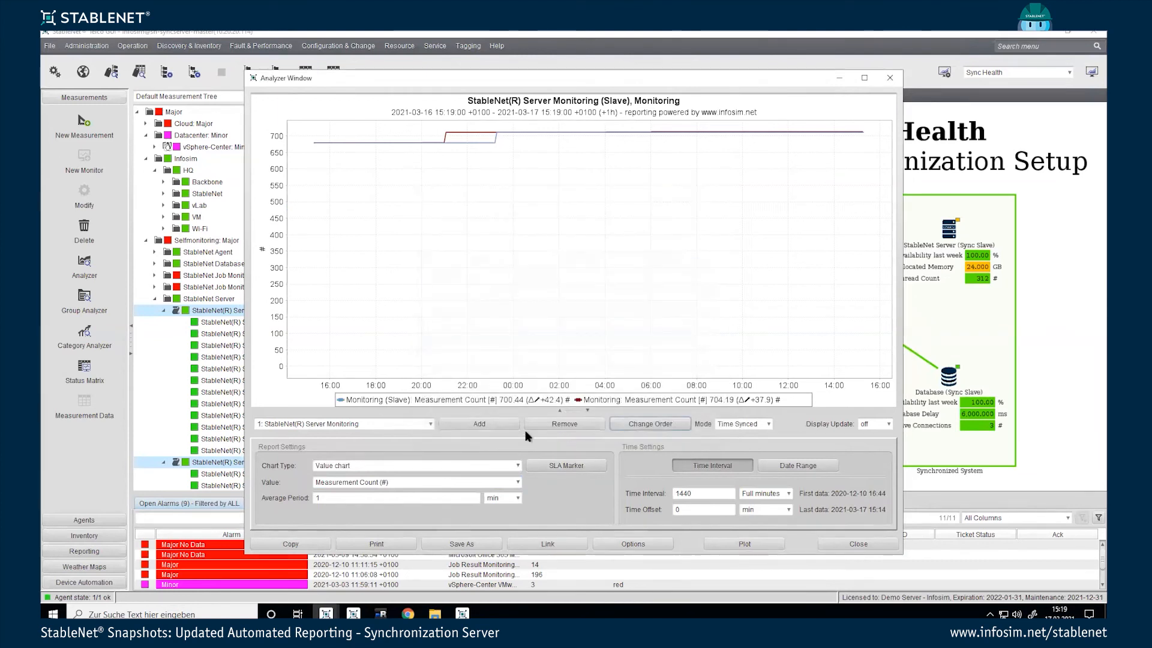
{"action": "left_click", "coordinate": [864, 78]}
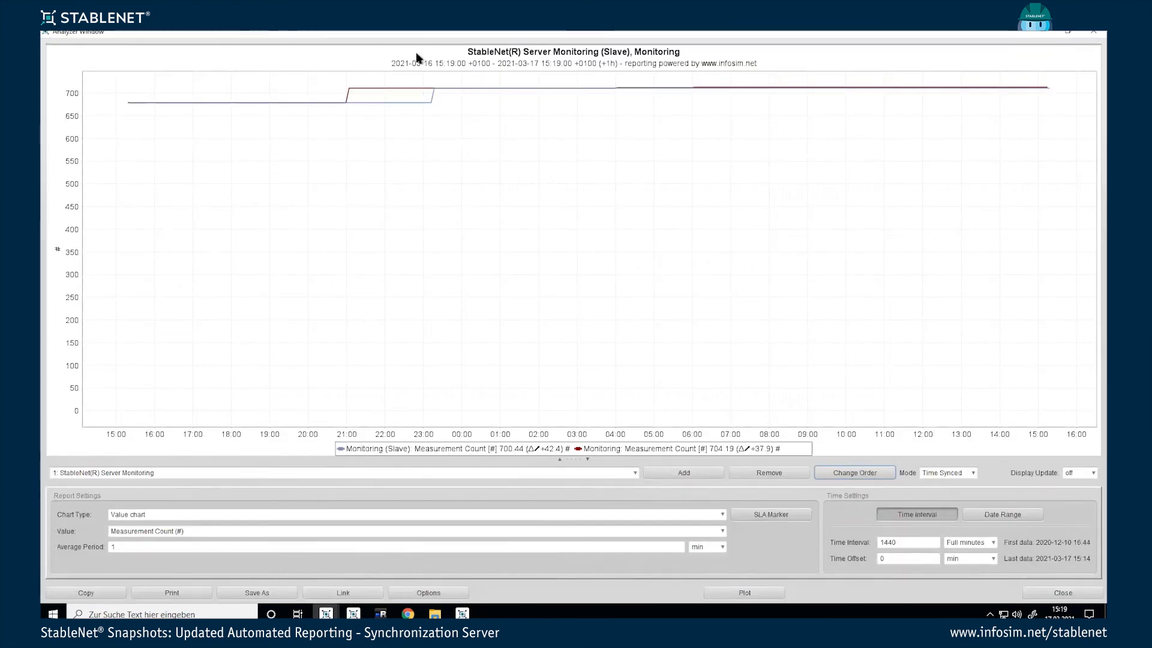
{"action": "left_click_drag", "start_coordinate": [326, 76], "coordinate": [461, 128]}
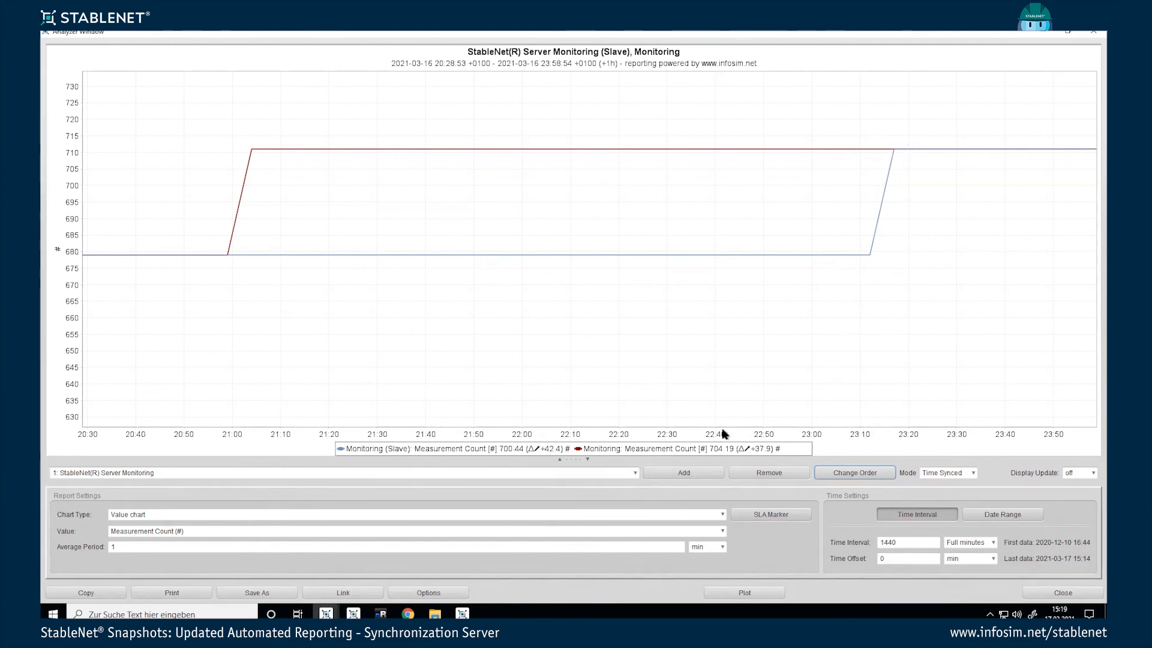
Step: Plot over a 60-hour Time Interval rounded to full hours
{"action": "left_click", "coordinate": [906, 544]}
{"action": "left_click_drag", "start_coordinate": [906, 543], "coordinate": [874, 542]}
{"action": "type", "text": "7"}
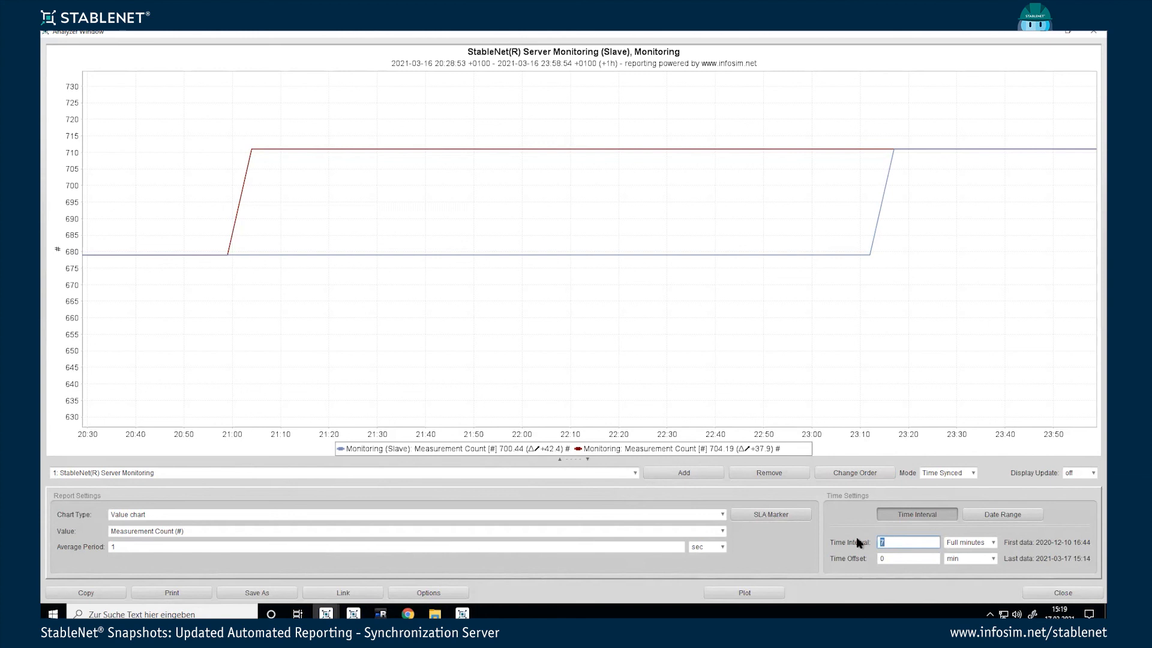
{"action": "type", "text": "60"}
{"action": "key", "text": "Tab"}
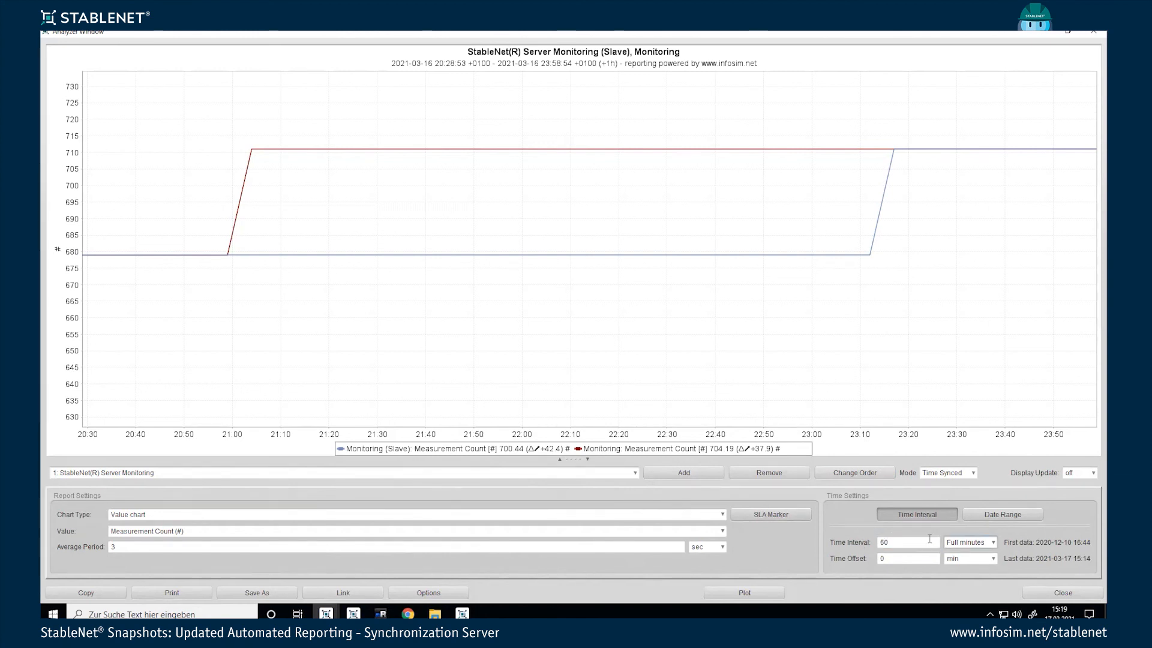
{"action": "left_click", "coordinate": [957, 545]}
{"action": "left_click", "coordinate": [961, 486]}
{"action": "left_click", "coordinate": [740, 593]}
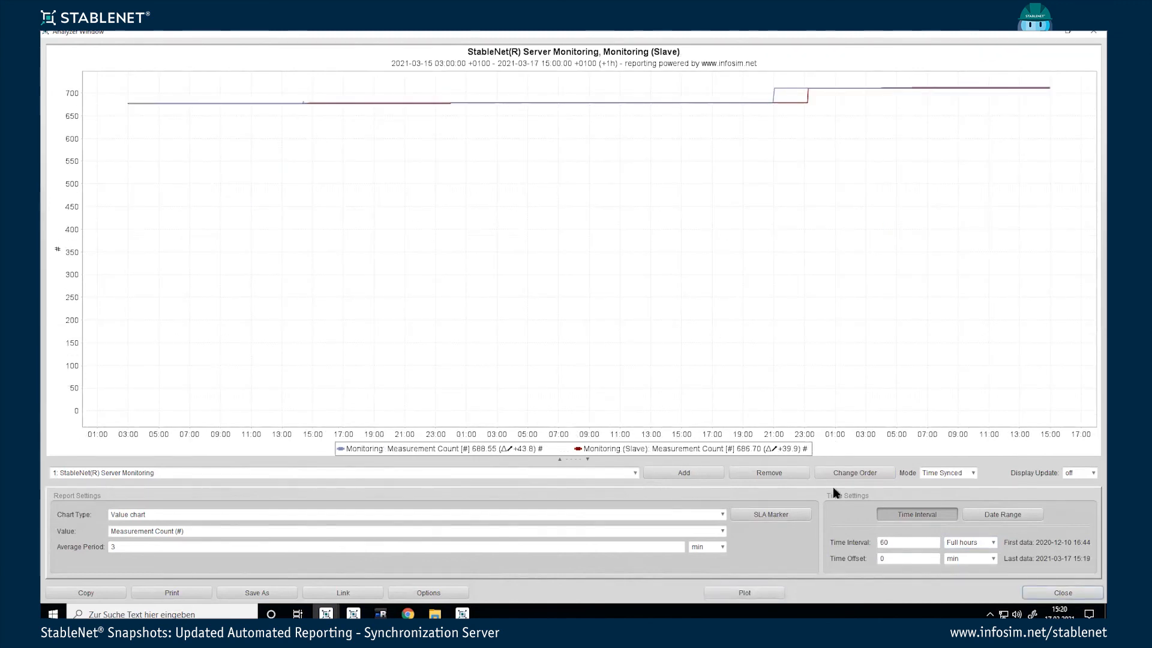
Step: Replot with the Time Interval at 80, then at 100 hours
{"action": "left_click_drag", "start_coordinate": [905, 546], "coordinate": [865, 541]}
{"action": "type", "text": "80"}
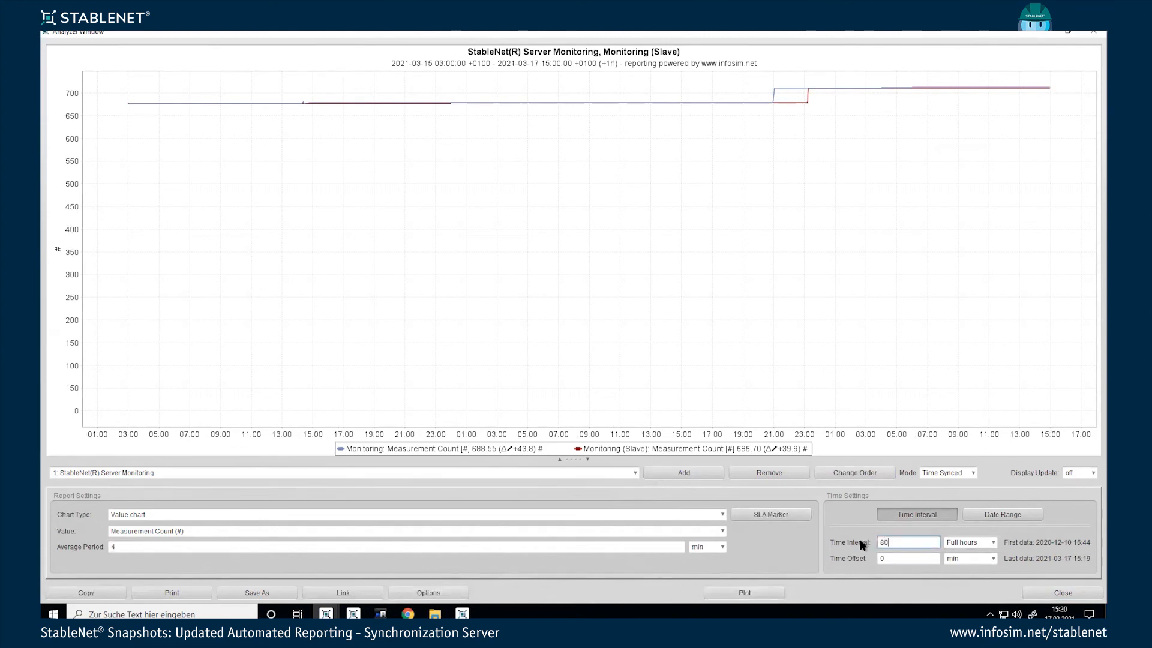
{"action": "left_click", "coordinate": [756, 592]}
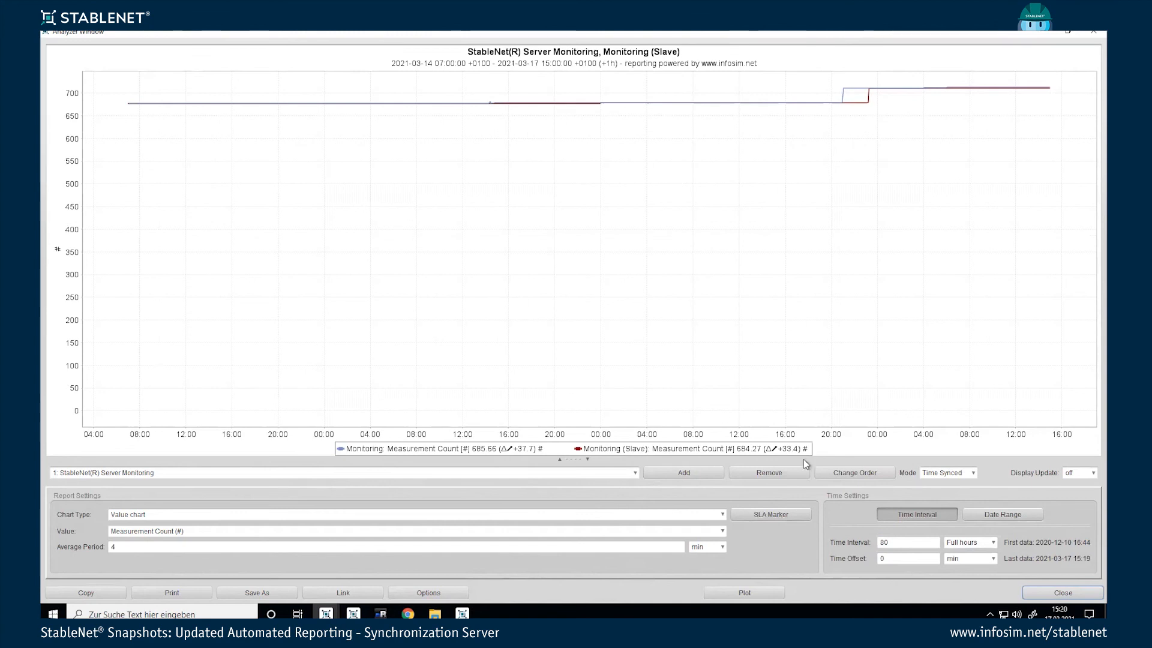
{"action": "double_click", "coordinate": [878, 541]}
{"action": "type", "text": "10"}
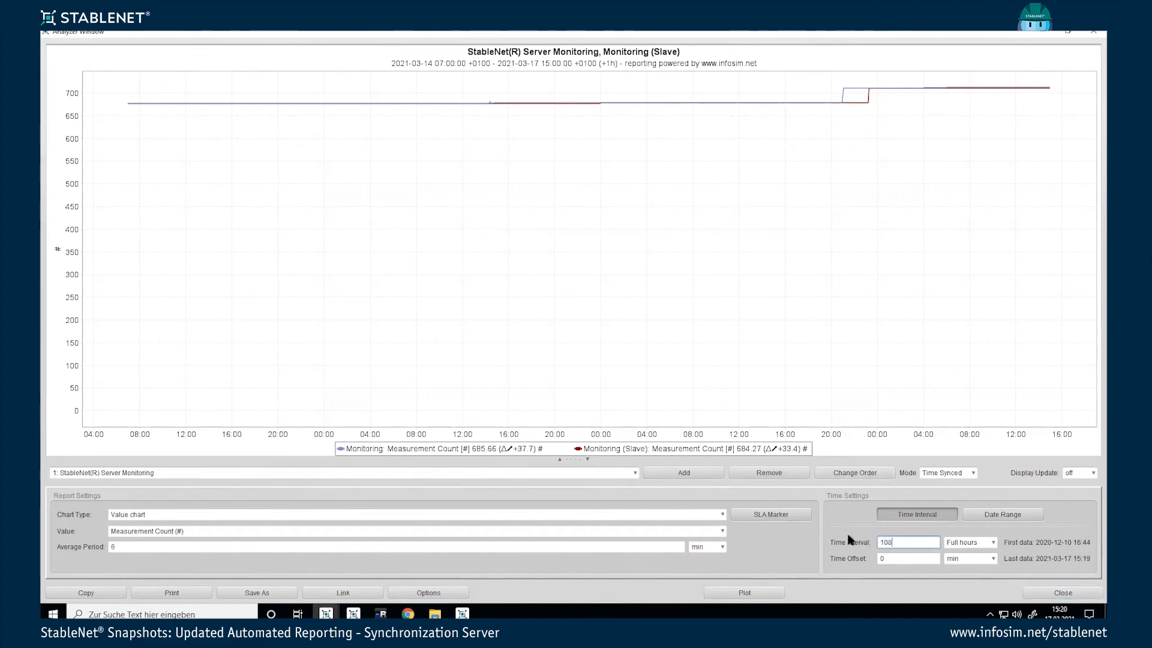
{"action": "left_click", "coordinate": [768, 590]}
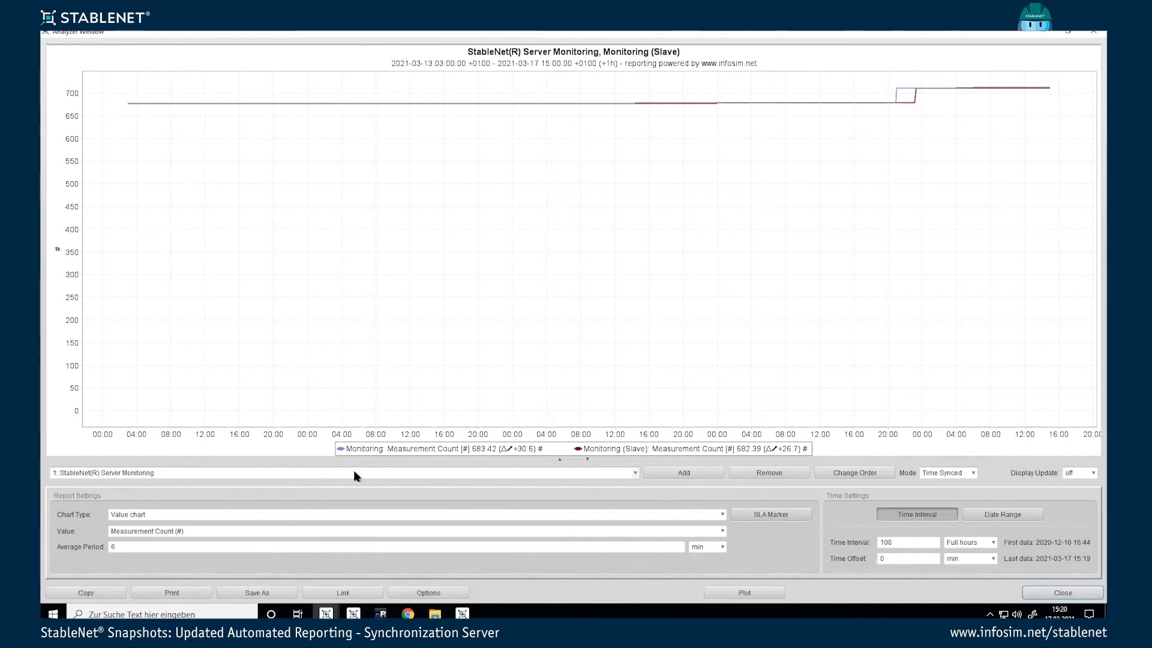
Step: Zoom into 15–16 March, close the Analyzer, collapse both Server Monitoring nodes, and bring up mRemoteNG
{"action": "left_click_drag", "start_coordinate": [625, 88], "coordinate": [749, 150]}
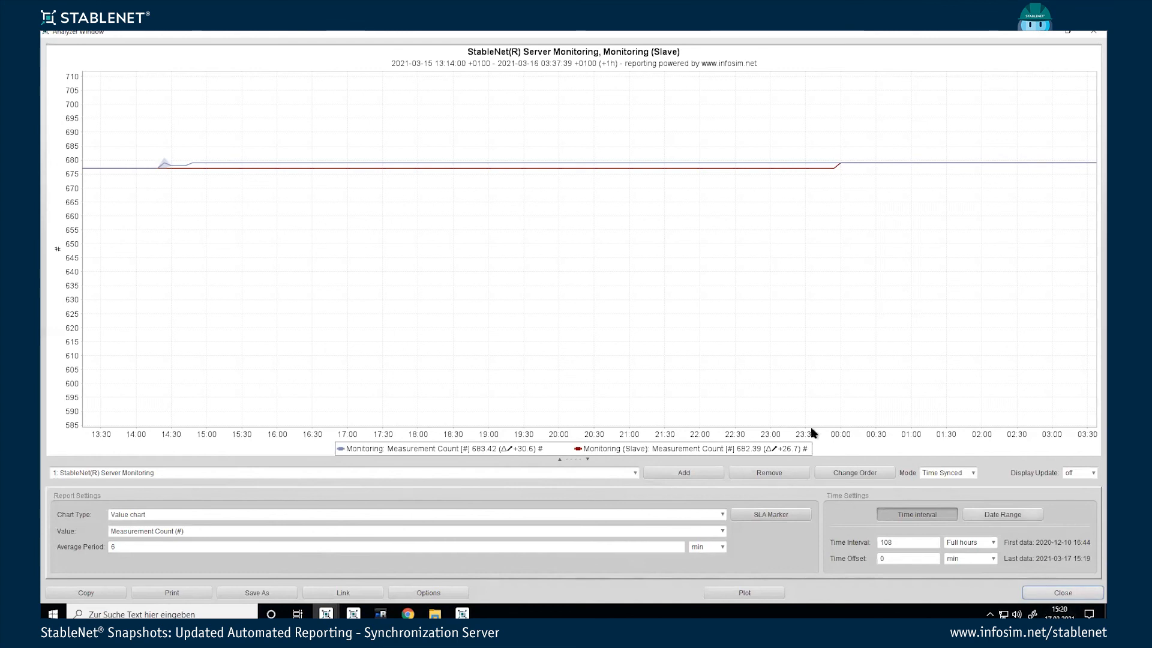
{"action": "left_click", "coordinate": [1034, 591]}
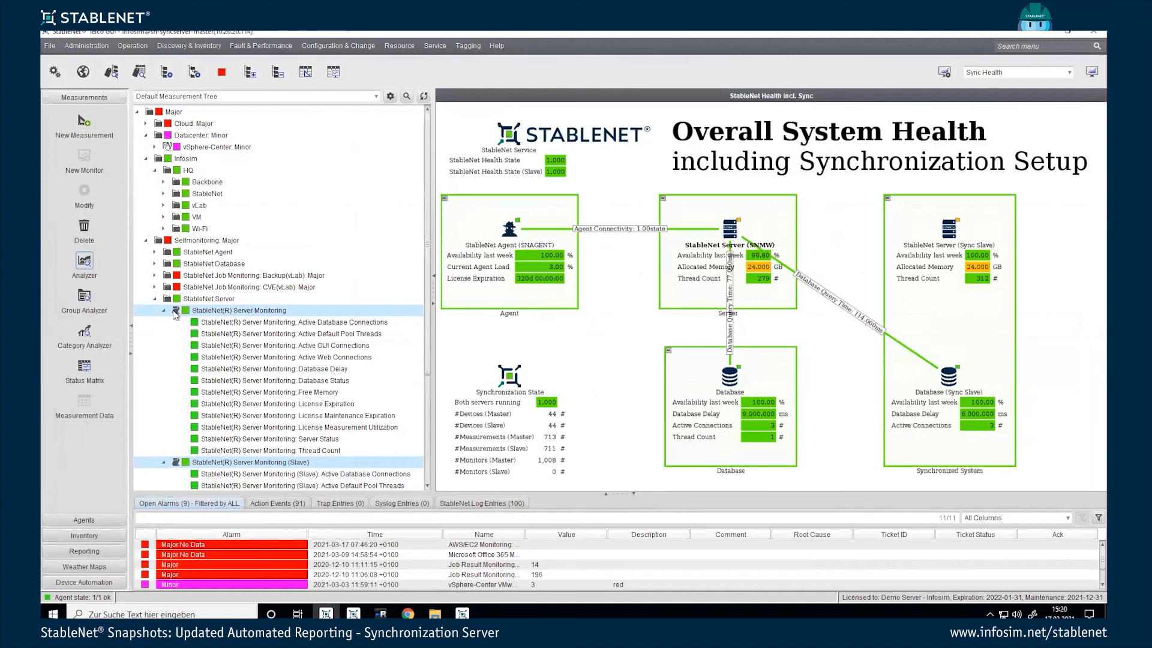
{"action": "left_click", "coordinate": [164, 309]}
{"action": "left_click", "coordinate": [164, 322]}
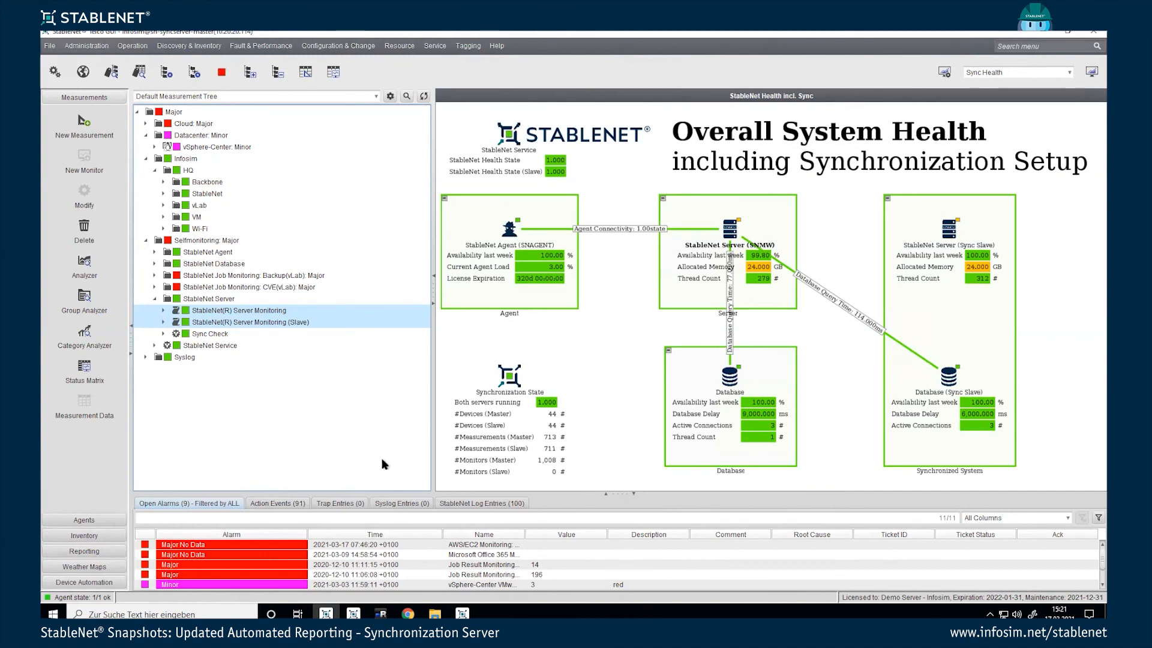
{"action": "left_click", "coordinate": [381, 613]}
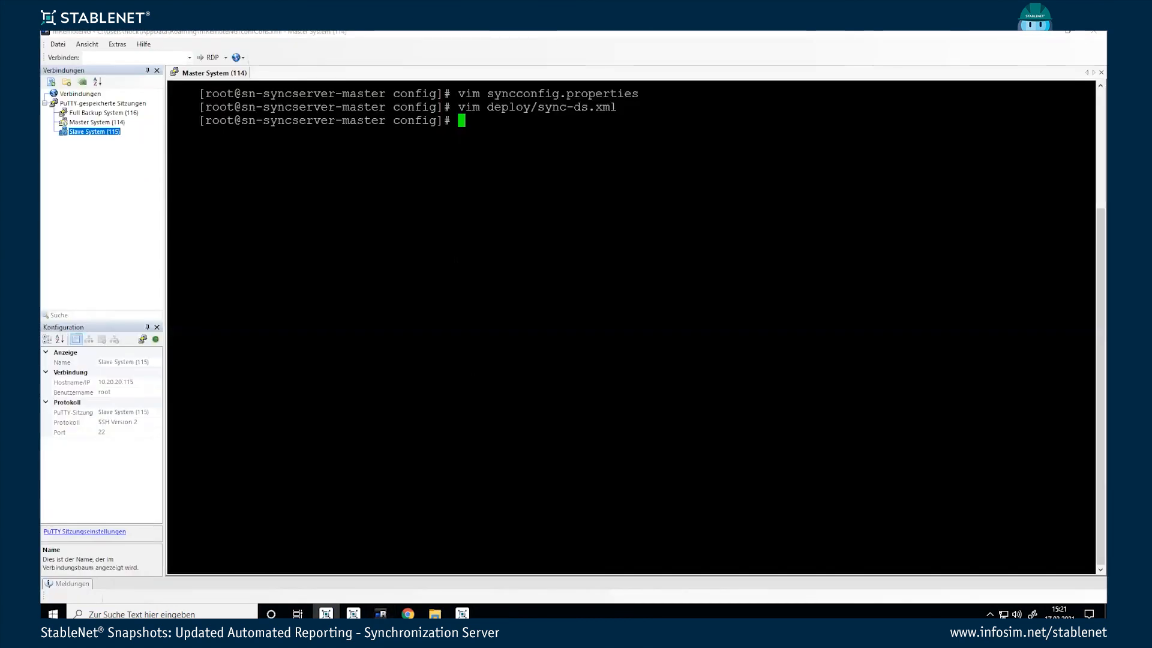
{"action": "key", "text": "Up"}
{"action": "key", "text": "Up"}
{"action": "key", "text": "Up"}
{"action": "key", "text": "Up"}
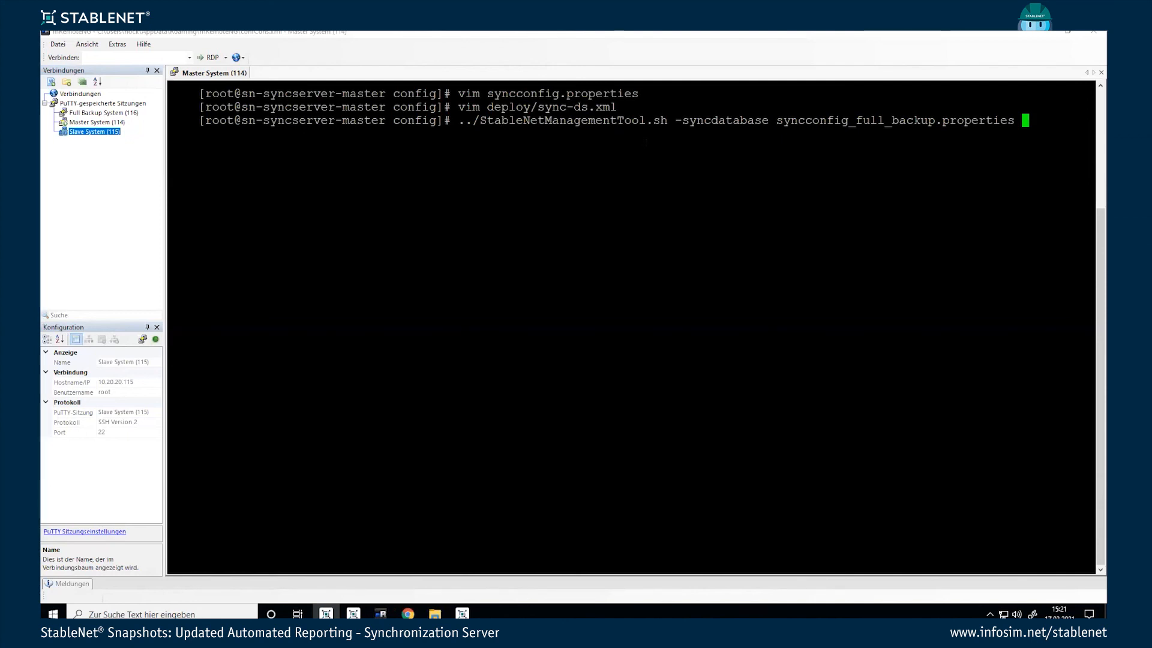
{"action": "key", "text": "Up"}
{"action": "key", "text": "Down"}
{"action": "key", "text": "Down"}
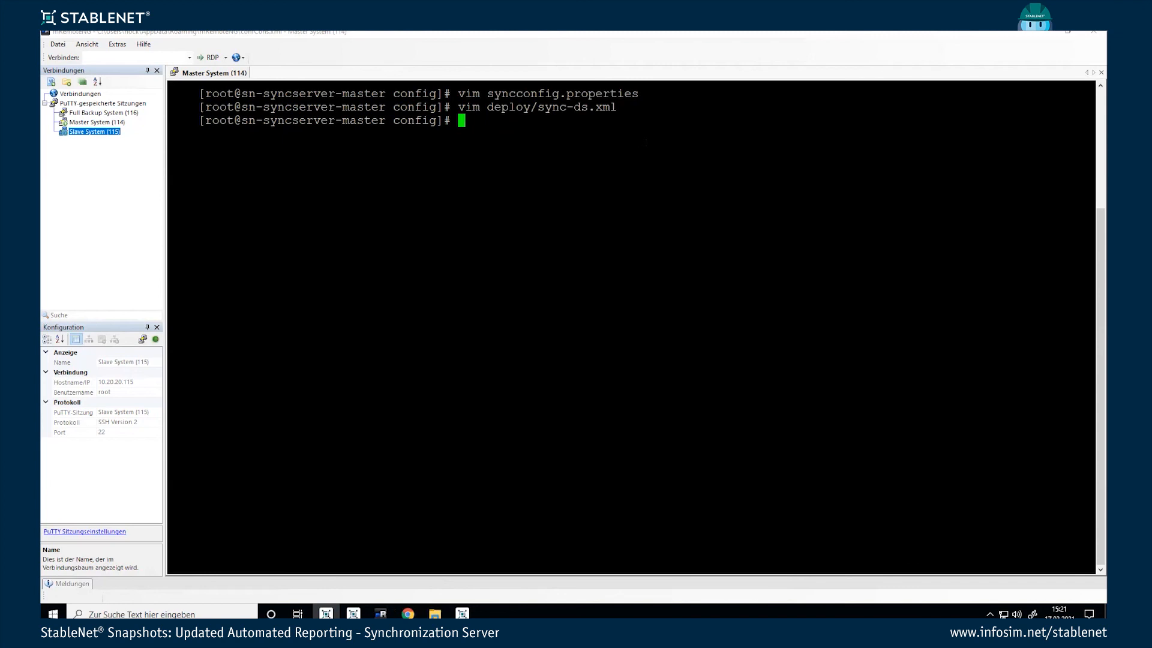
{"action": "triple_click", "coordinate": [601, 94]}
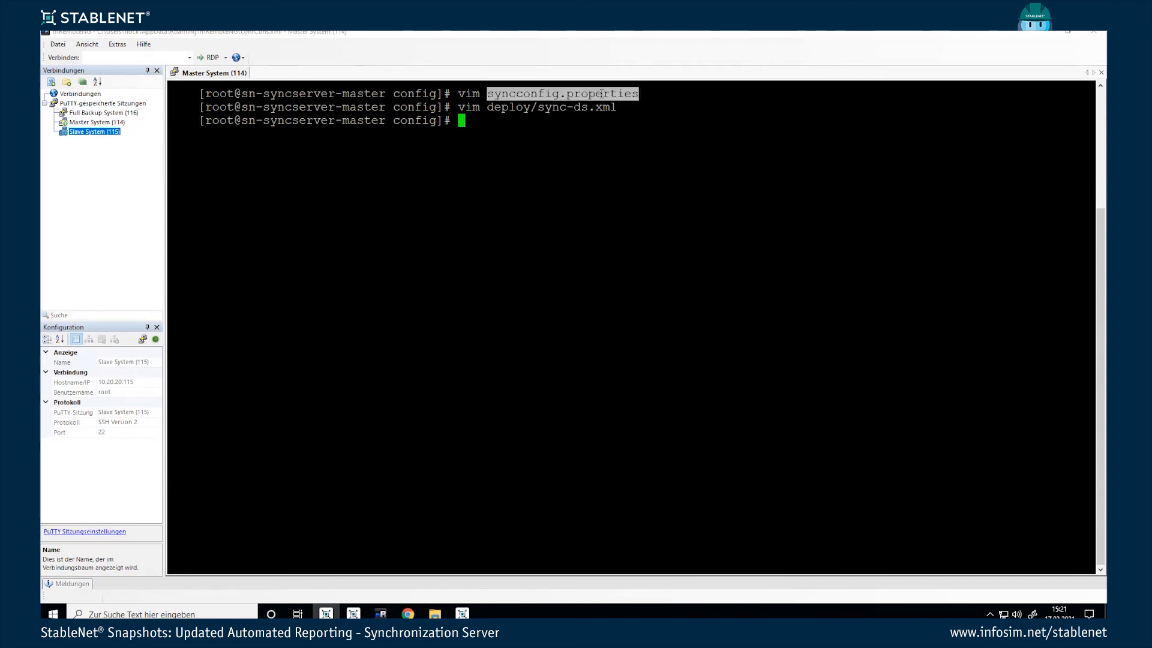
{"action": "left_click", "coordinate": [580, 93]}
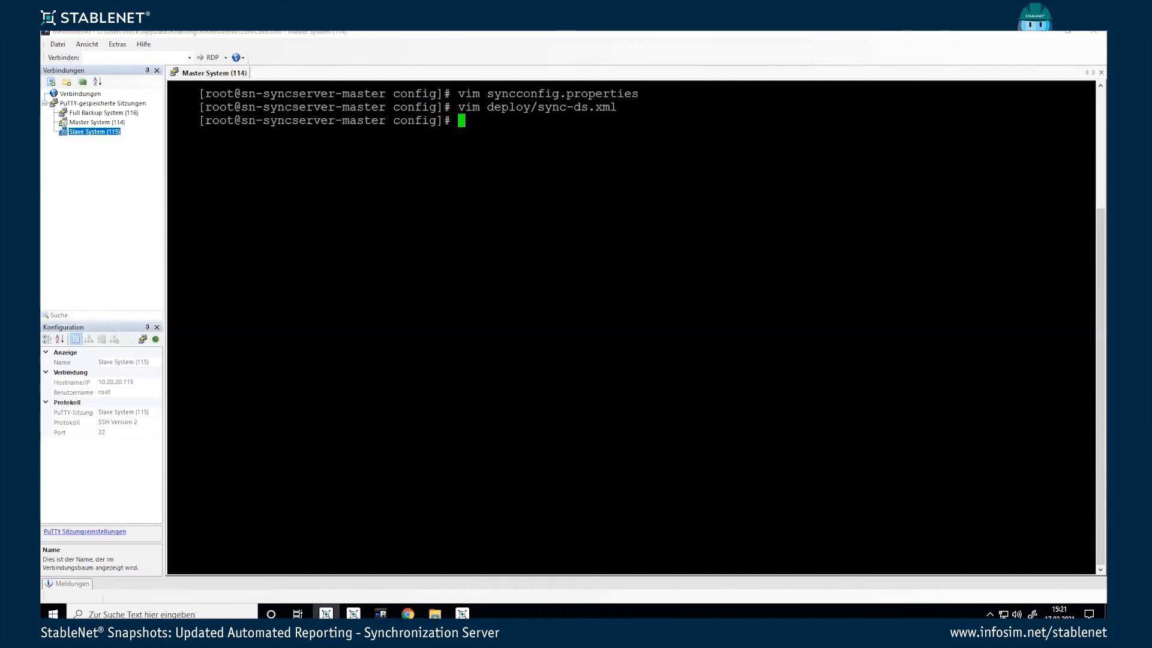
Step: Run the recalled maintenance command as ../StableNetManagementTool.sh -maintenance
{"action": "key", "text": "ctrl+r"}
{"action": "type", "text": "maint"}
{"action": "key", "text": "Return"}
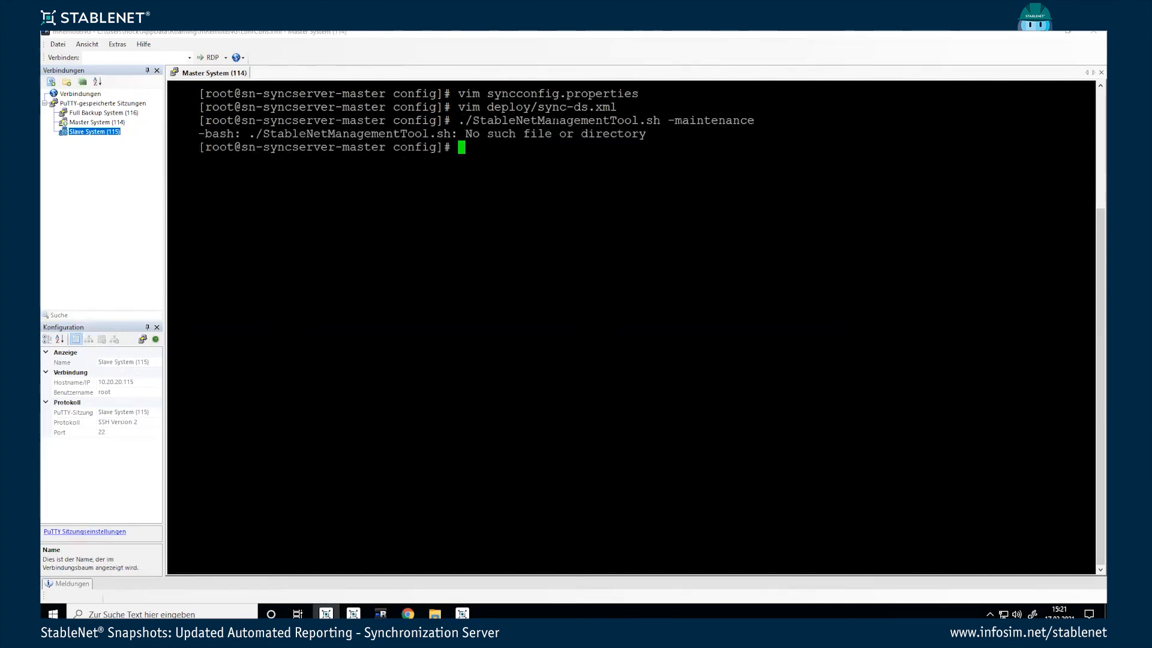
{"action": "key", "text": "Up"}
{"action": "key", "text": "Home"}
{"action": "type", "text": "."}
{"action": "key", "text": "Return"}
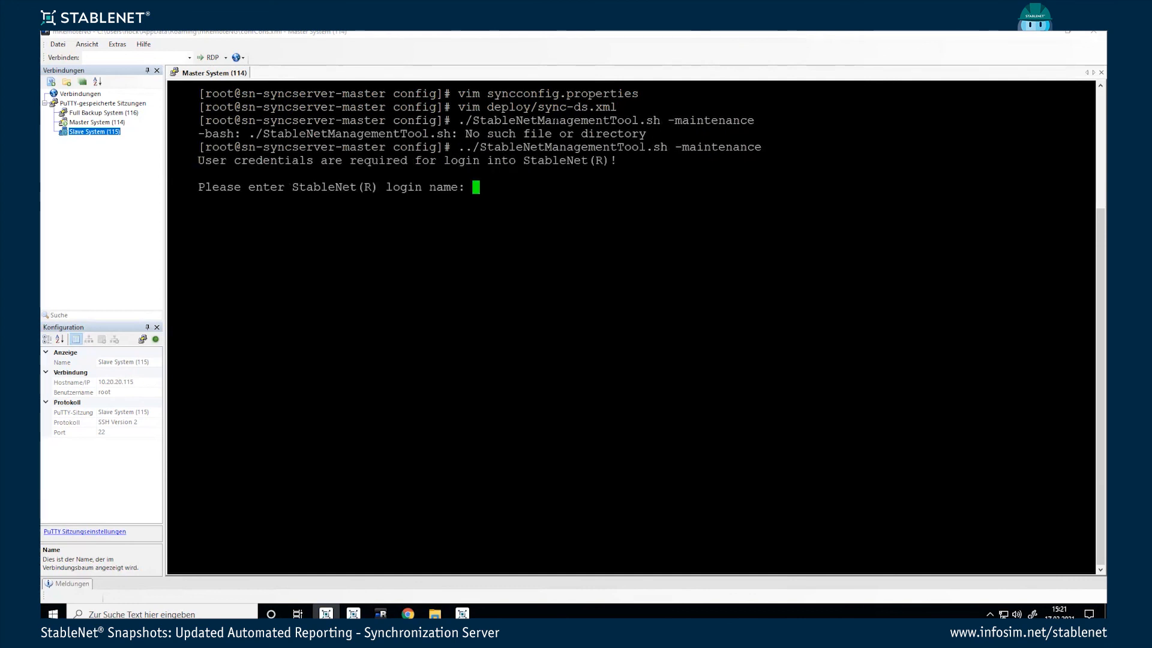
Step: Enter the StableNet login name and password to start maintenance, then return to StableNet
{"action": "type", "text": "infosim"}
{"action": "key", "text": "Return"}
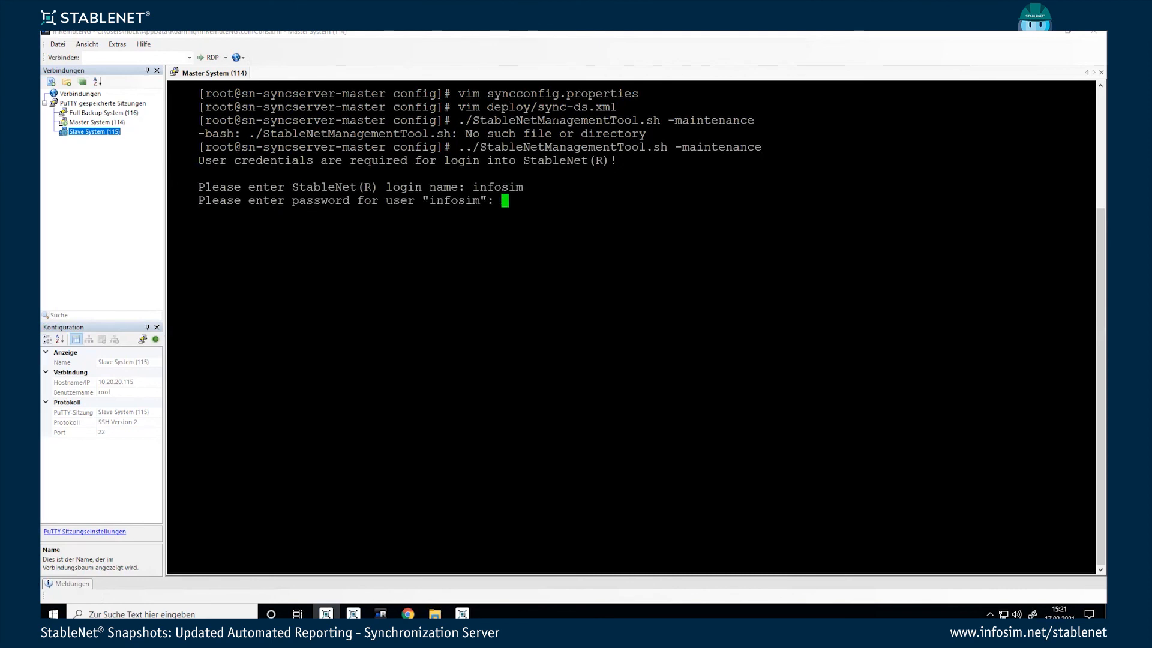
{"action": "key", "text": "Return"}
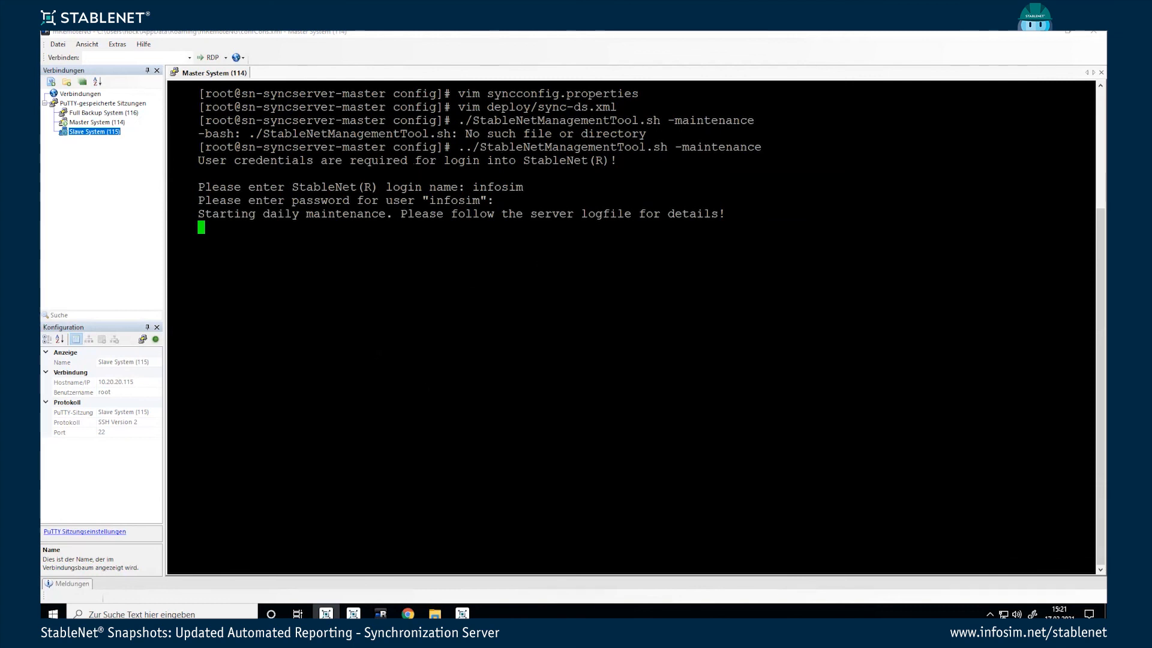
{"action": "left_click", "coordinate": [326, 614]}
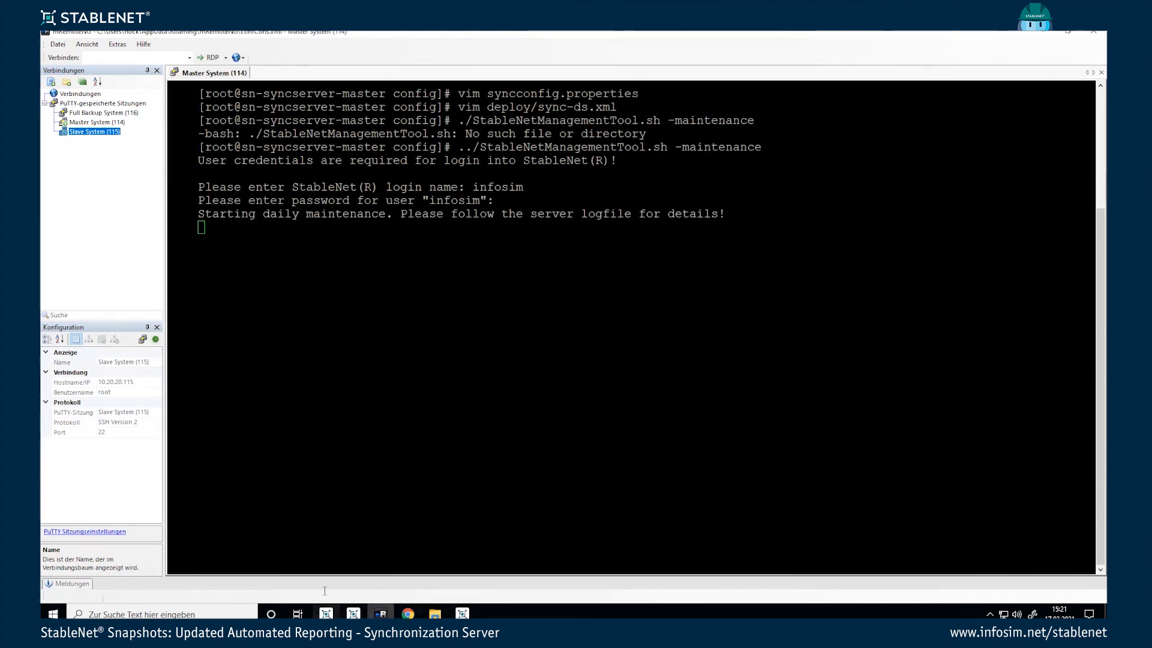